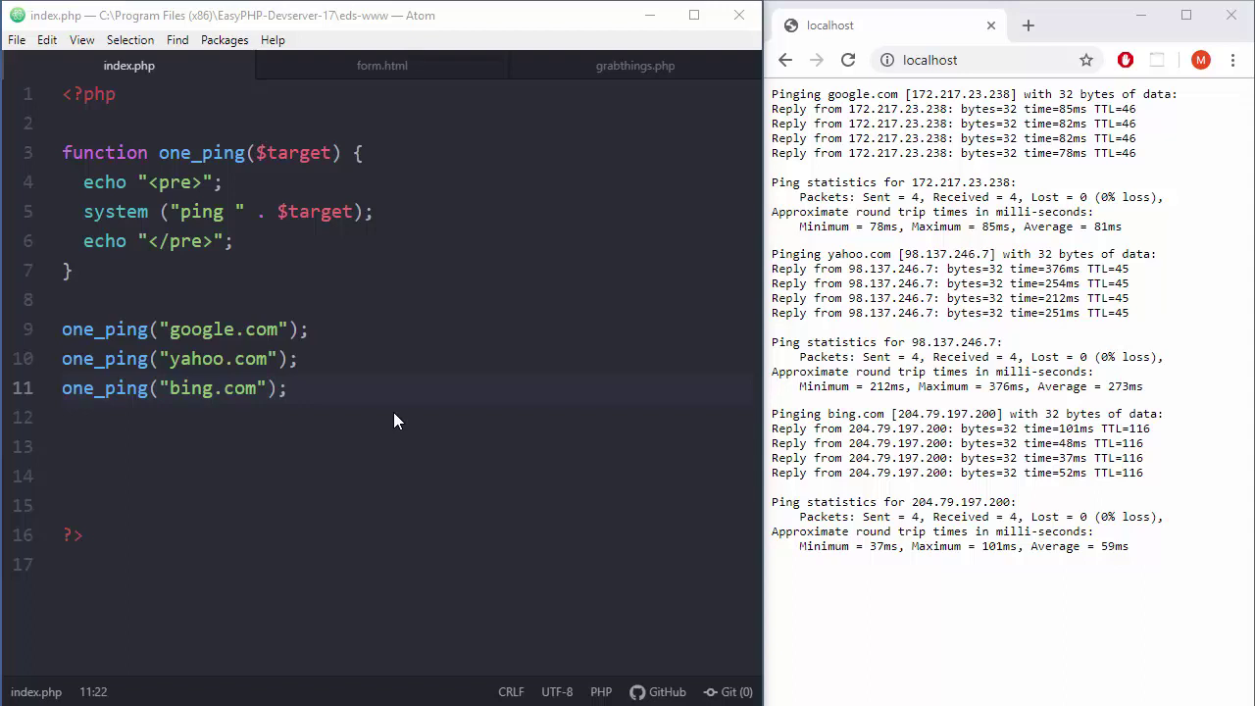
Delete the yahoo.com and bing.com calls, clear google.com from the remaining one_ping() call, and save.
{"action": "left_click", "coordinate": [393, 417]}
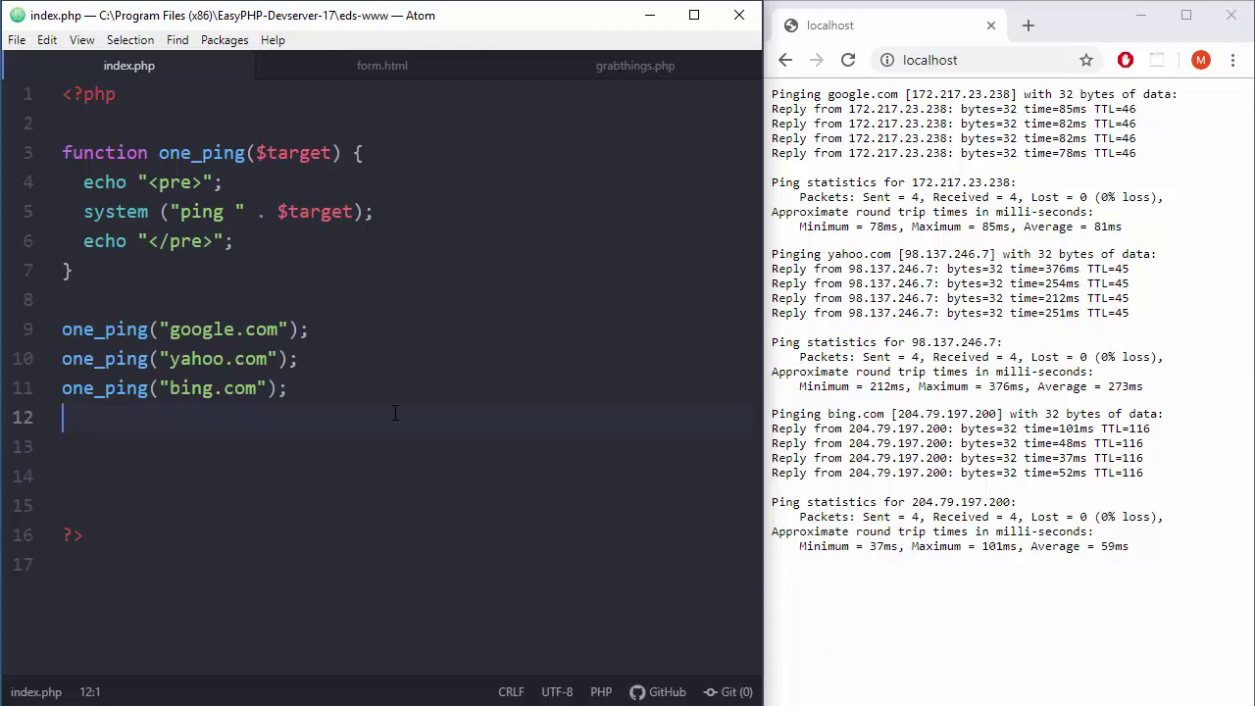
{"action": "left_click_drag", "start_coordinate": [287, 390], "coordinate": [45, 365]}
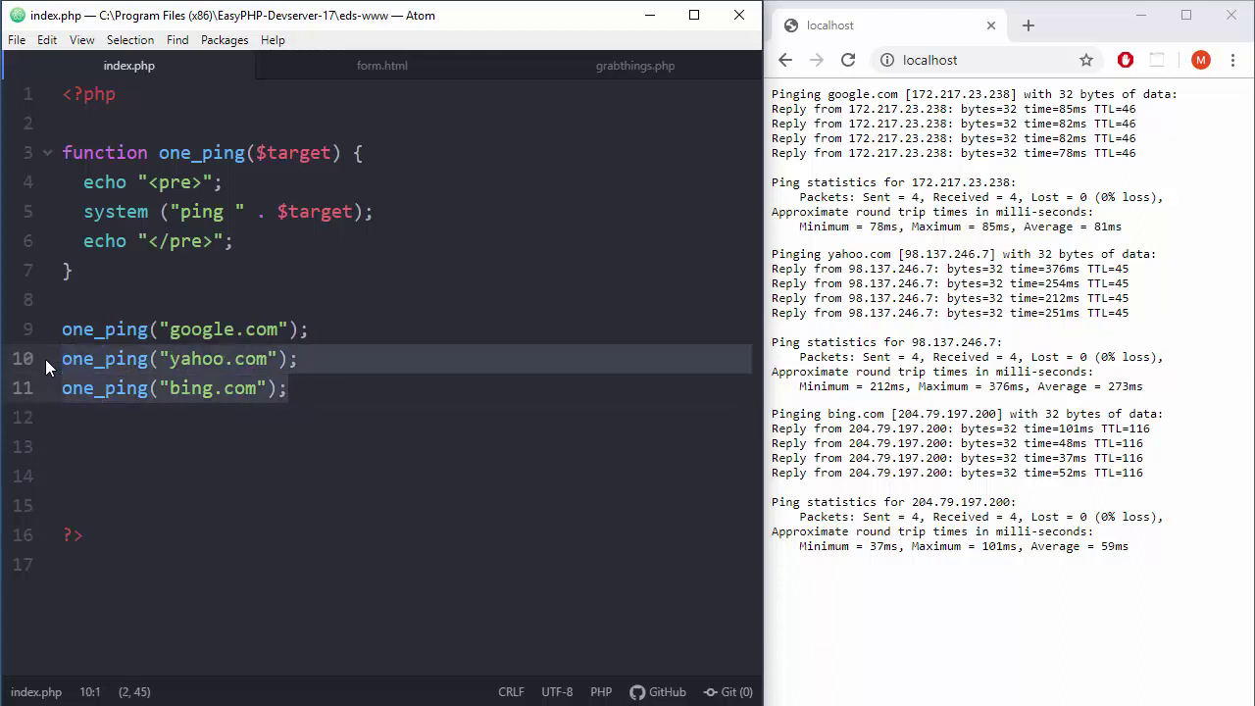
{"action": "key", "text": "BackSpace"}
{"action": "key", "text": "BackSpace"}
{"action": "key", "text": "Left"}
{"action": "key", "text": "BackSpace"}
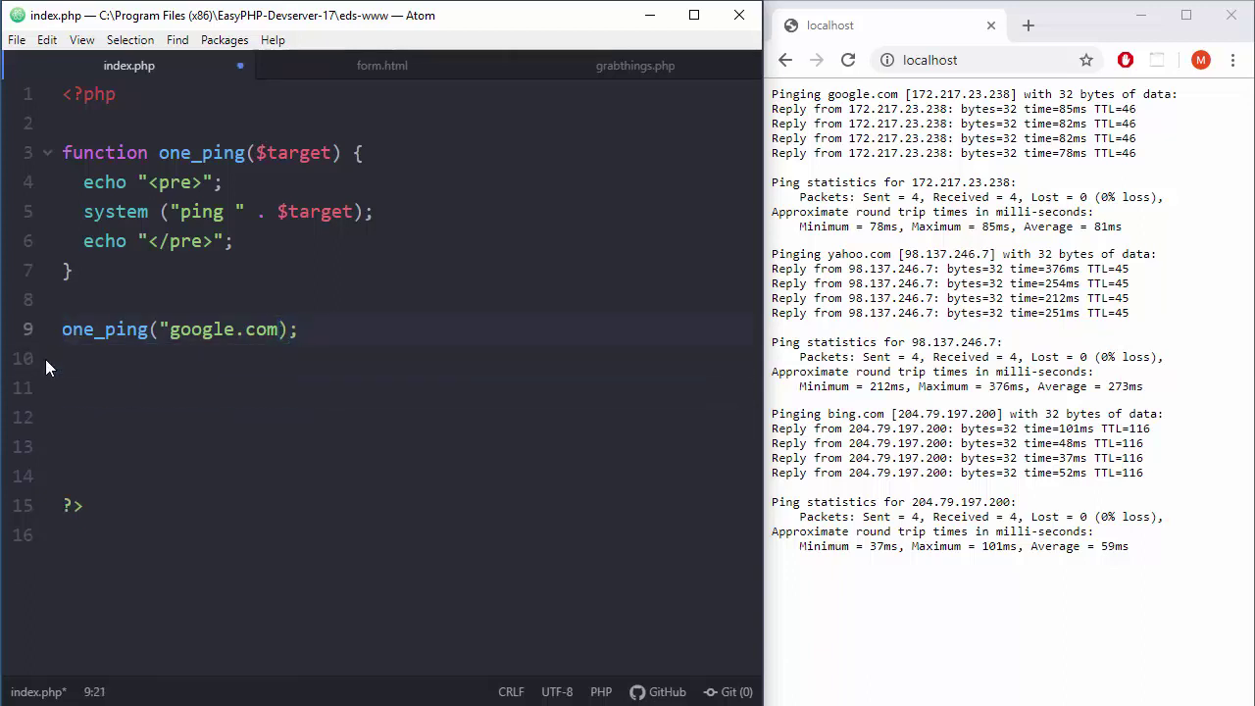
{"action": "key", "text": "BackSpace"}
{"action": "key", "text": "BackSpace"}
{"action": "key", "text": "BackSpace"}
{"action": "key", "text": "ctrl+s"}
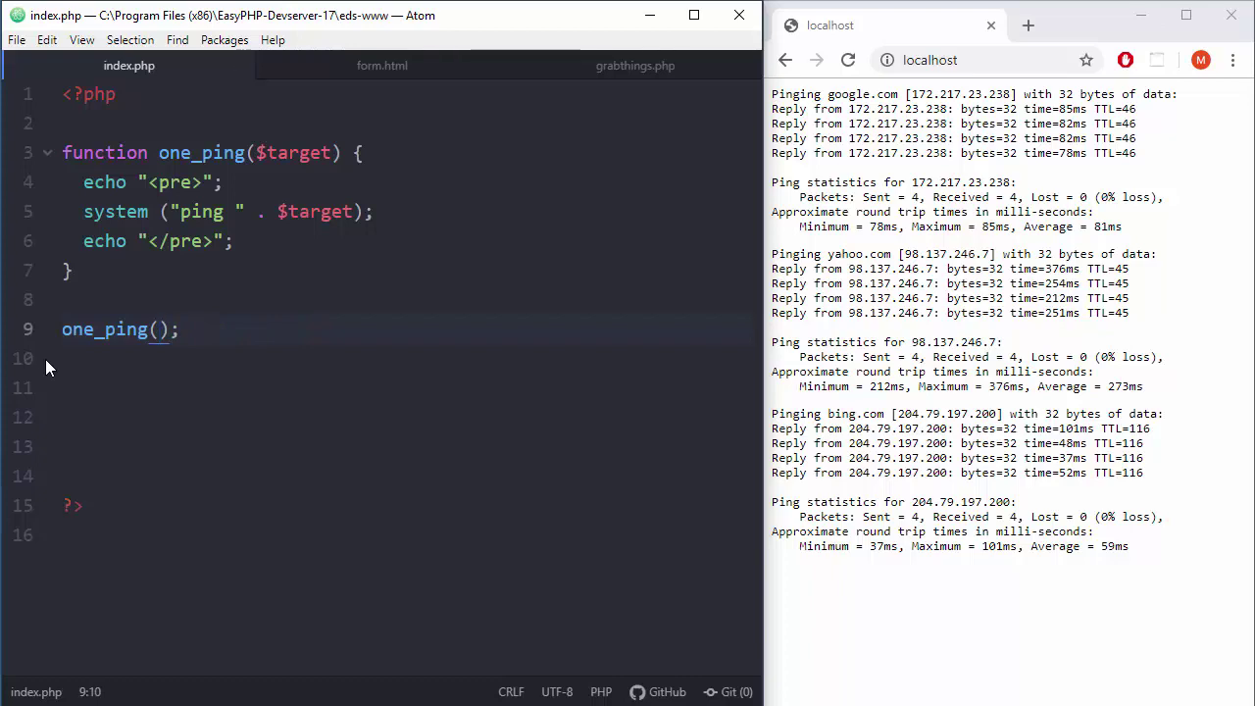
{"action": "left_click", "coordinate": [848, 59]}
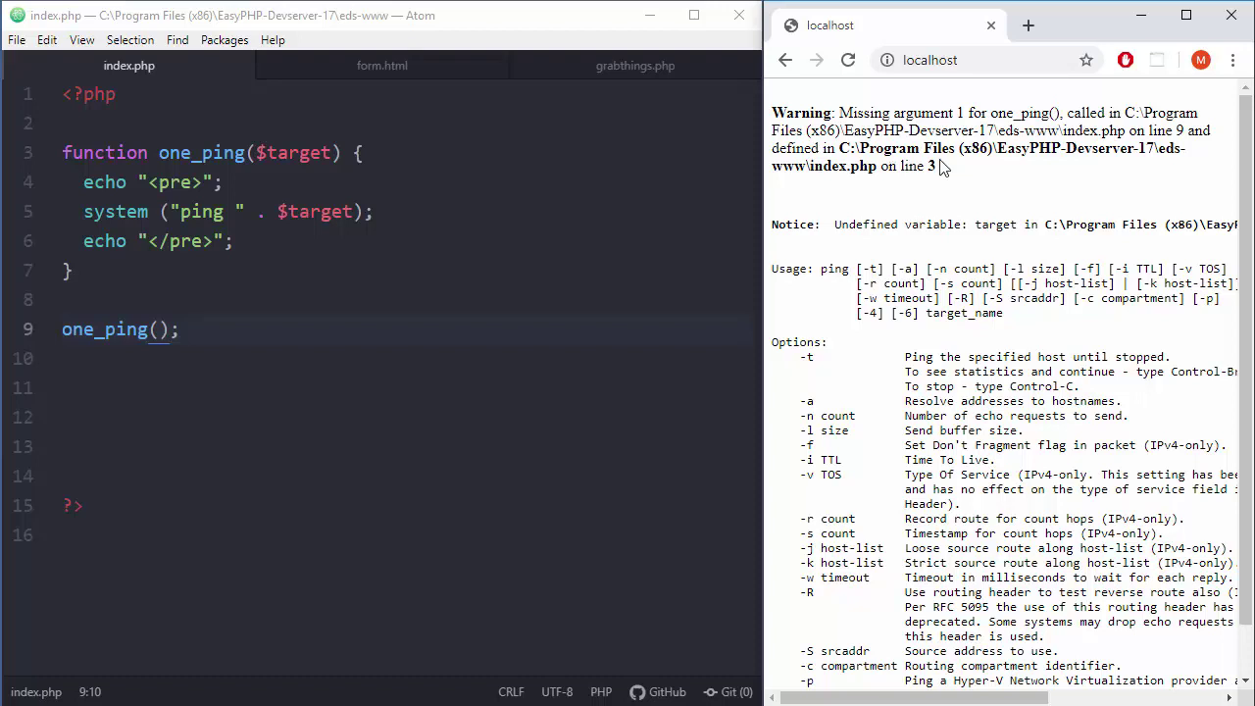
{"action": "double_click", "coordinate": [962, 113]}
{"action": "left_click_drag", "start_coordinate": [998, 112], "coordinate": [1051, 113]}
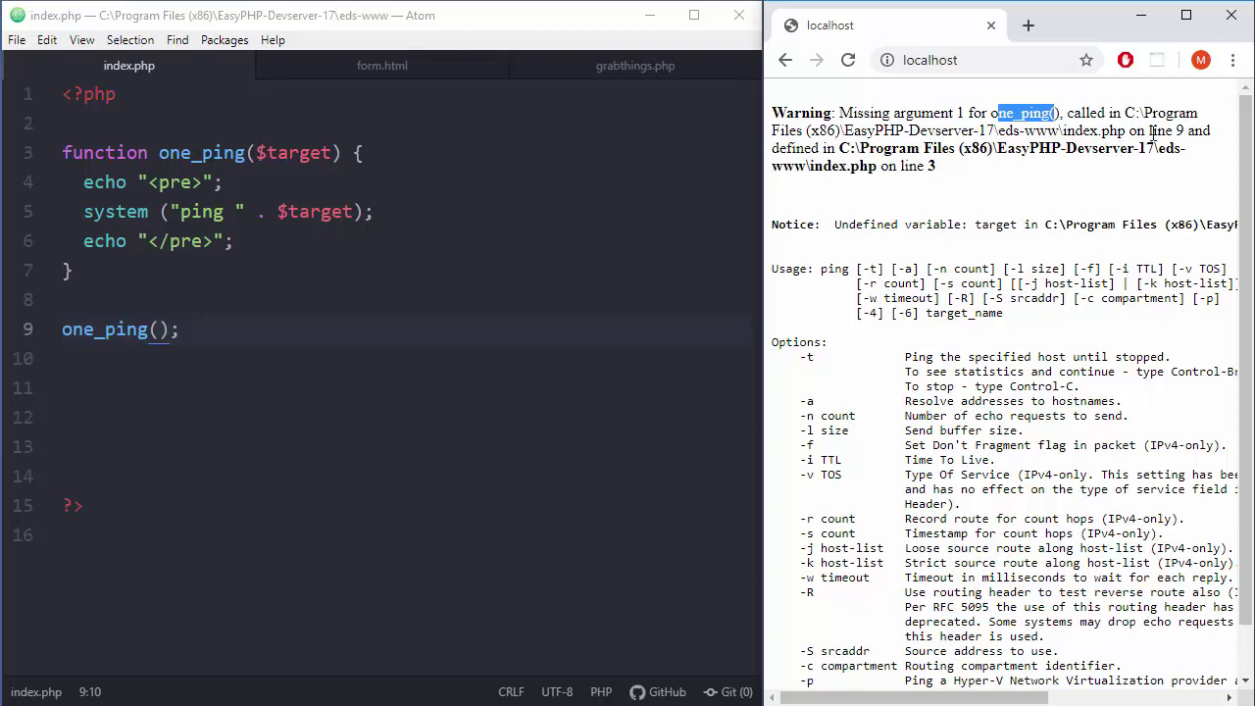
{"action": "left_click_drag", "start_coordinate": [1150, 130], "coordinate": [1184, 130]}
{"action": "left_click", "coordinate": [95, 329]}
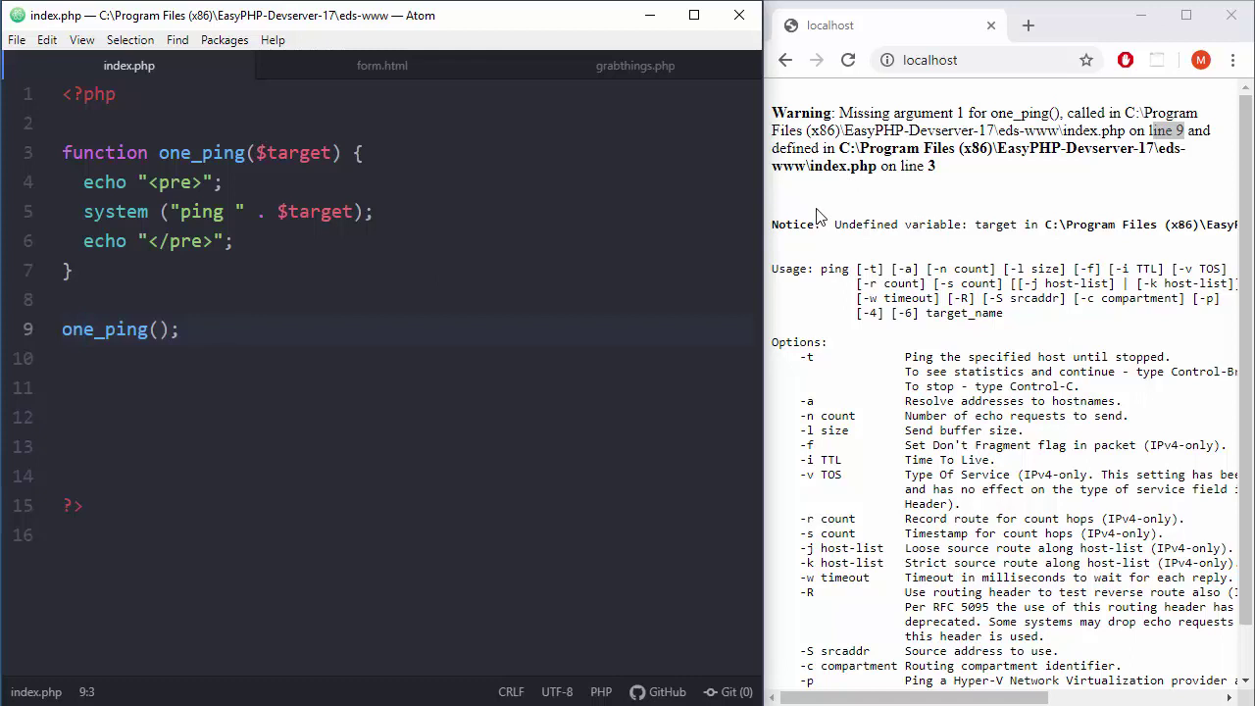
{"action": "left_click_drag", "start_coordinate": [936, 167], "coordinate": [887, 166]}
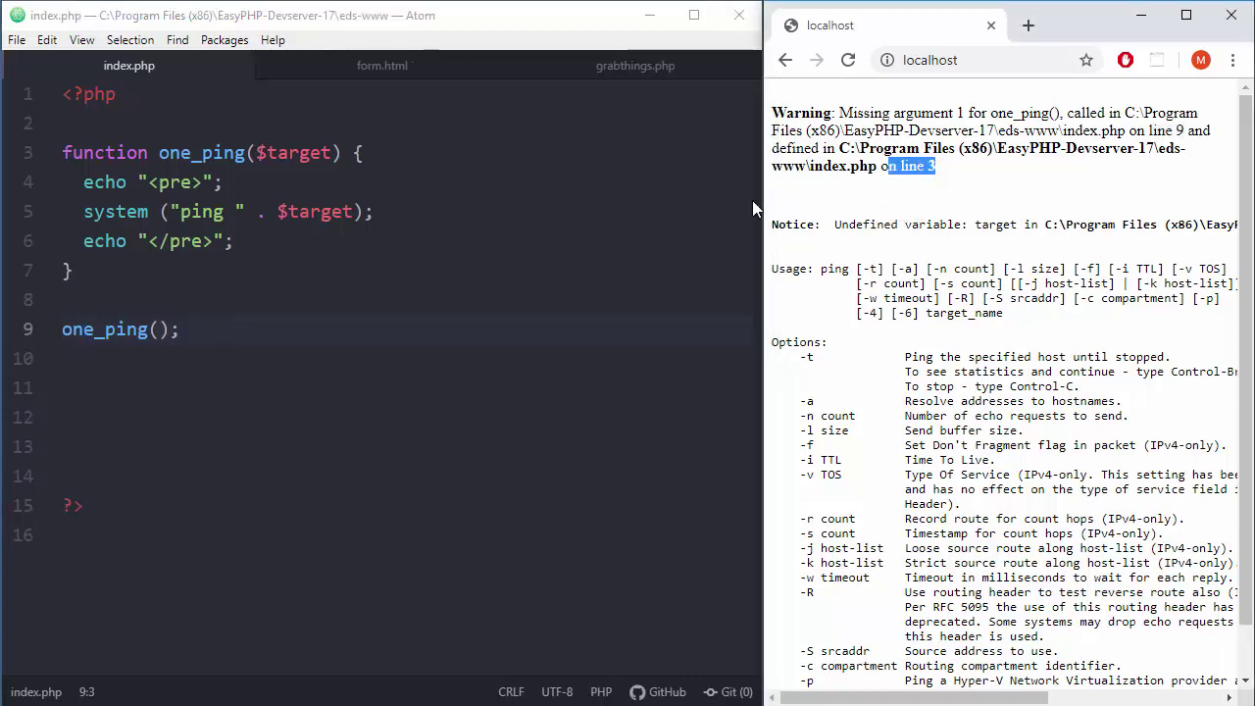
{"action": "left_click", "coordinate": [287, 263]}
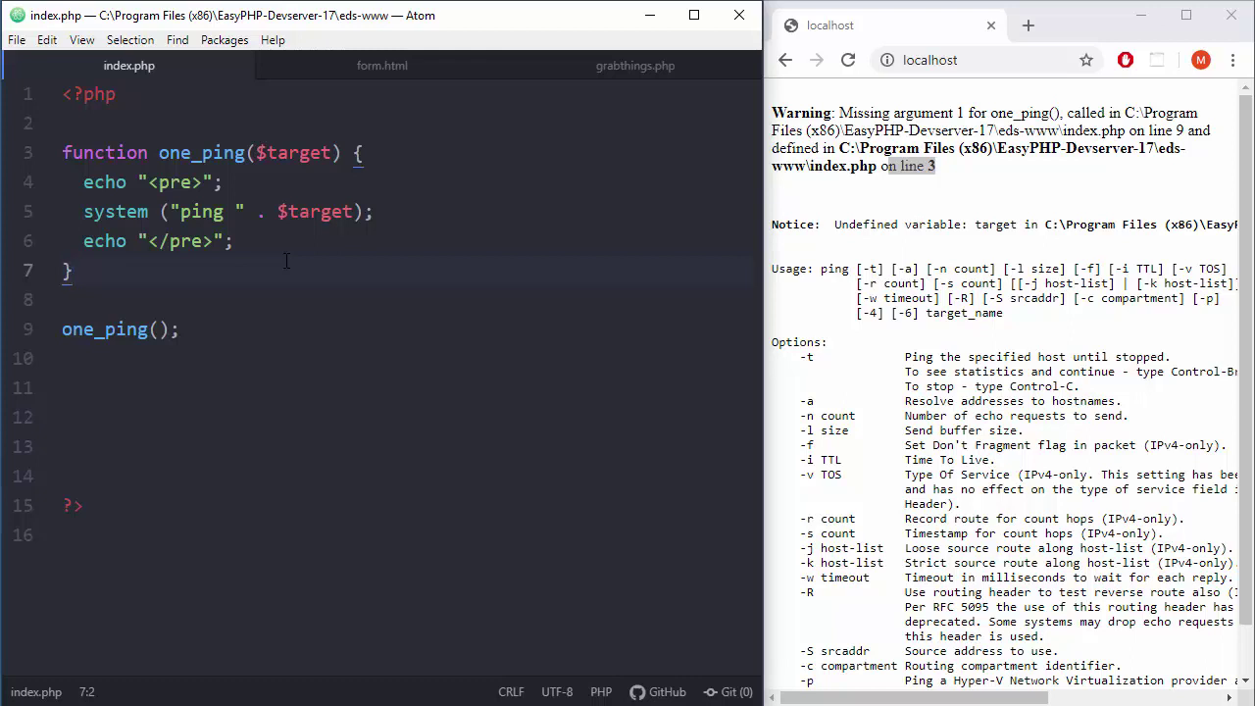
Add = "google.com" after $target in the one_ping header and save index.php.
{"action": "left_click", "coordinate": [336, 153]}
{"action": "left_click", "coordinate": [159, 330]}
{"action": "left_click", "coordinate": [336, 153]}
{"action": "type", "text": "= \"\""}
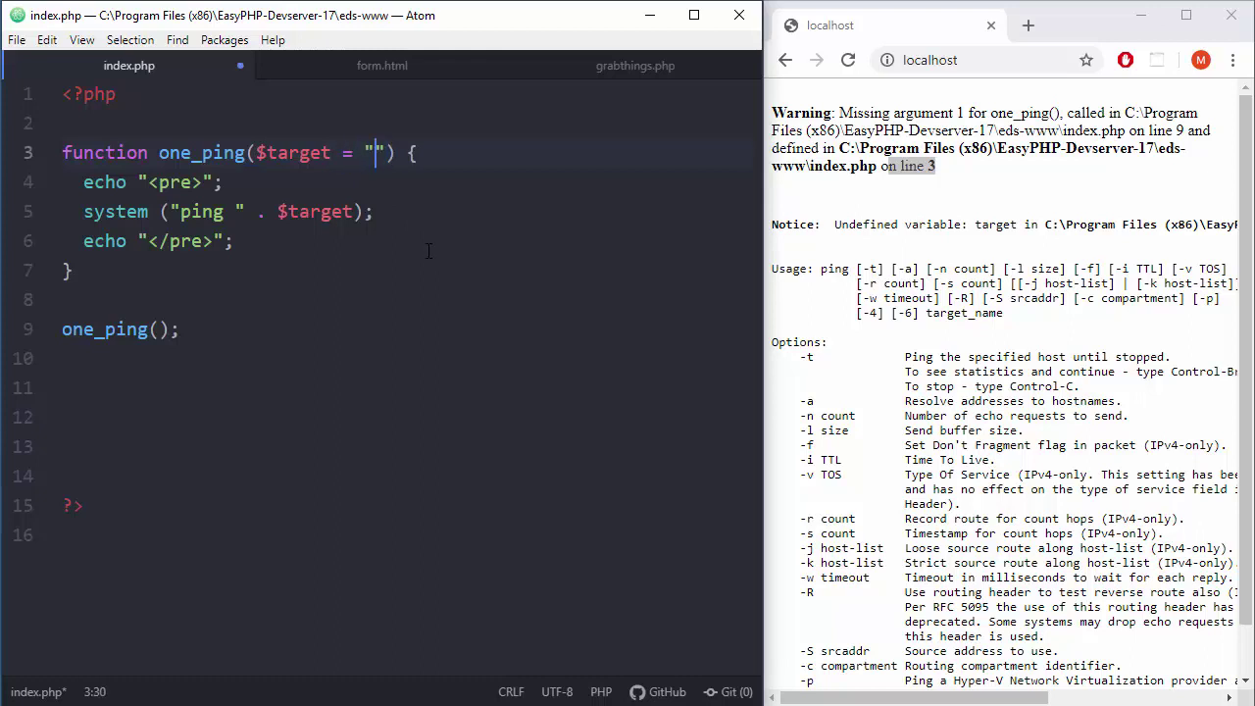
{"action": "type", "text": "google"}
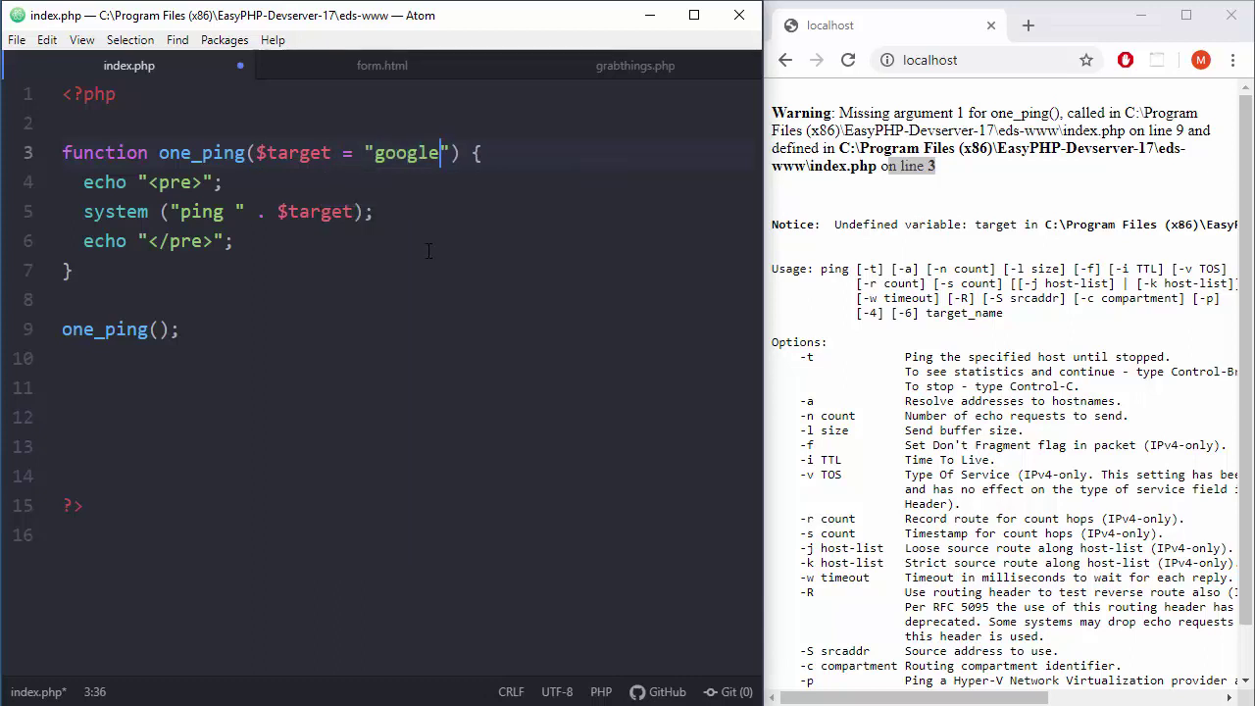
{"action": "type", "text": ".com"}
{"action": "key", "text": "ctrl+s"}
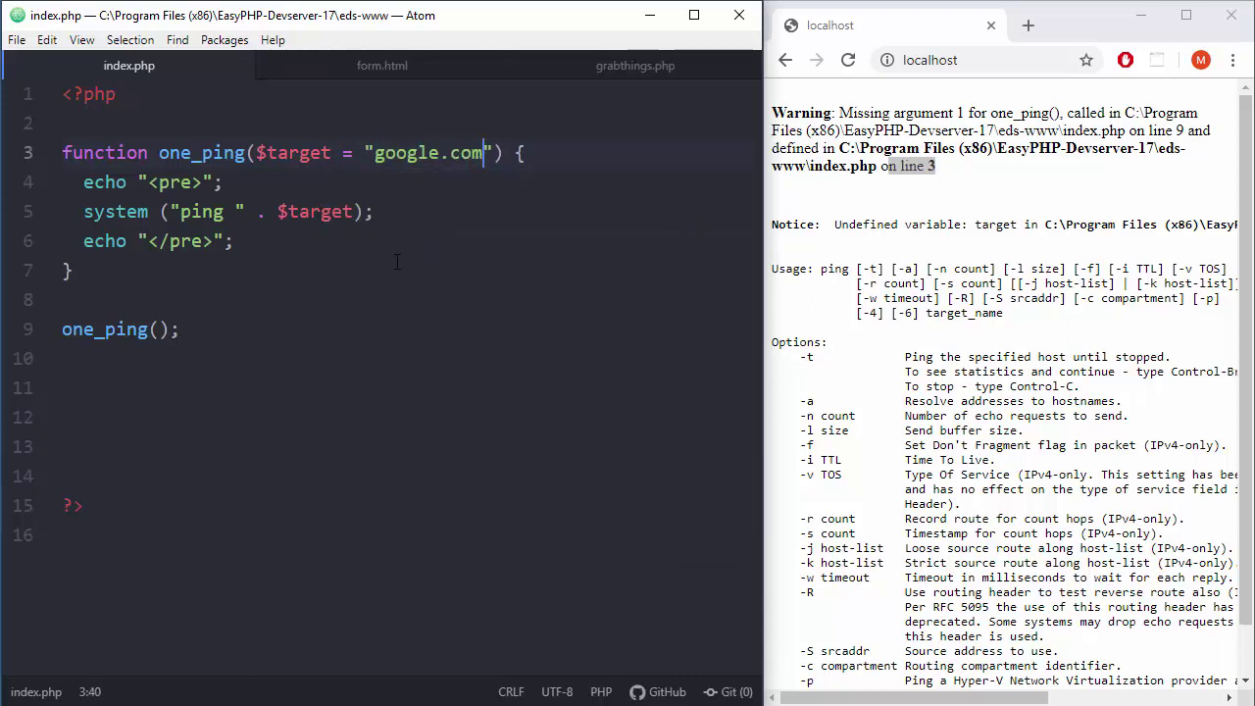
{"action": "left_click", "coordinate": [397, 262]}
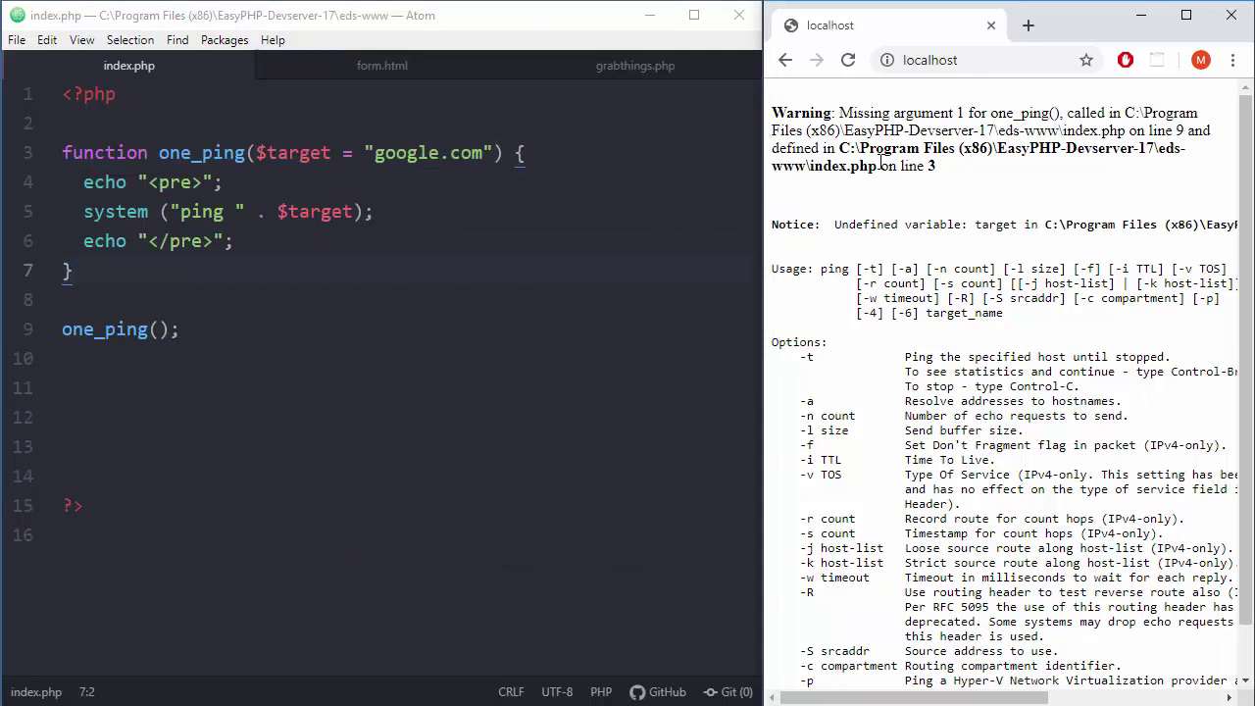
Reload localhost and review the google.com ping replies in the output.
{"action": "left_click", "coordinate": [848, 60]}
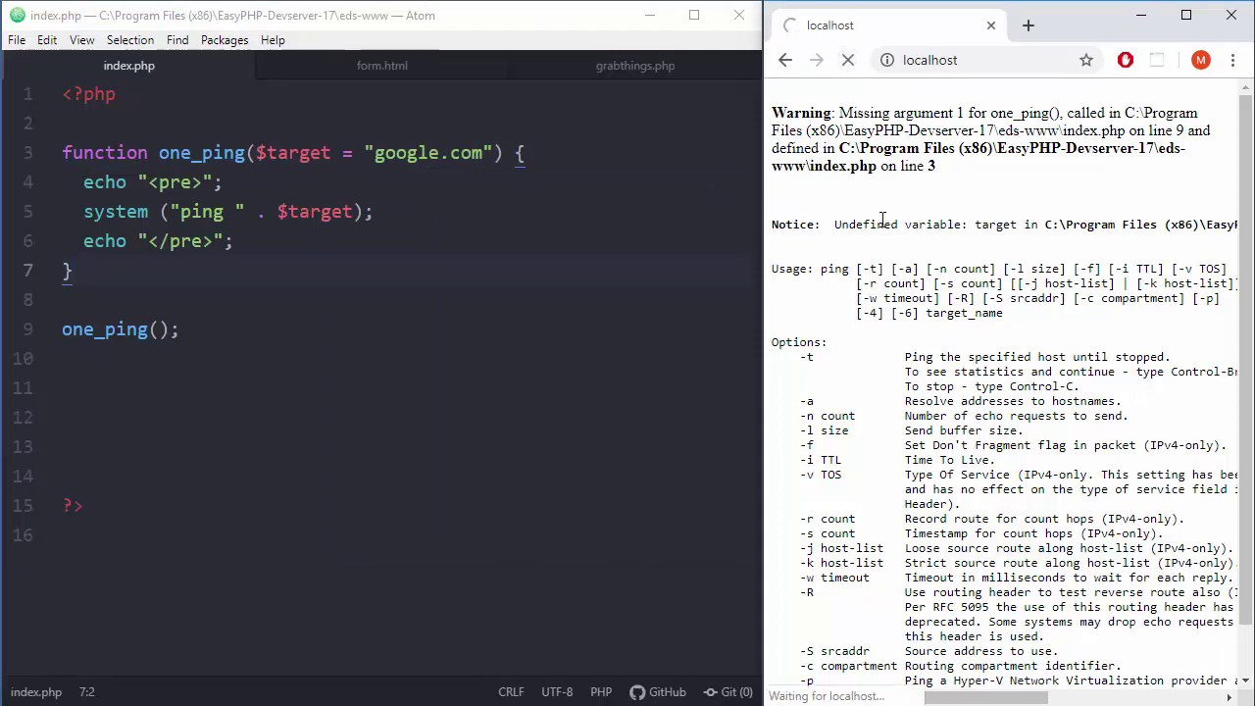
{"action": "left_click_drag", "start_coordinate": [965, 197], "coordinate": [873, 115]}
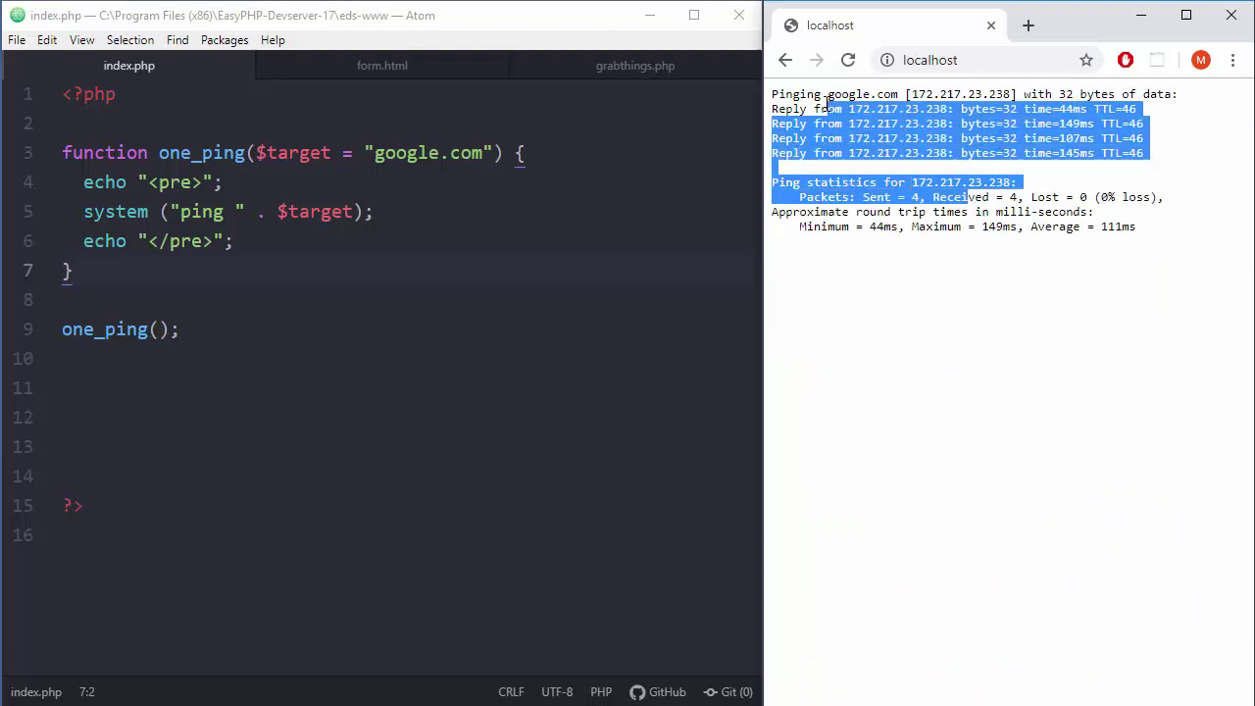
{"action": "left_click", "coordinate": [884, 145]}
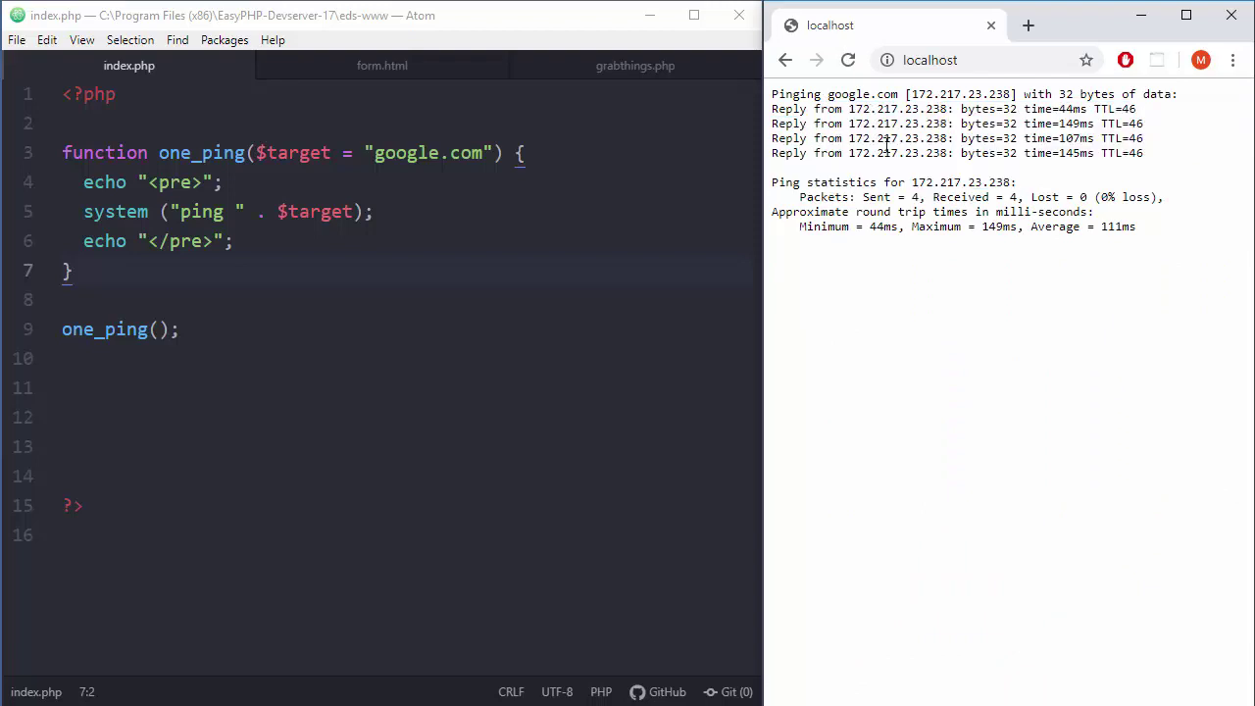
{"action": "left_click", "coordinate": [160, 329]}
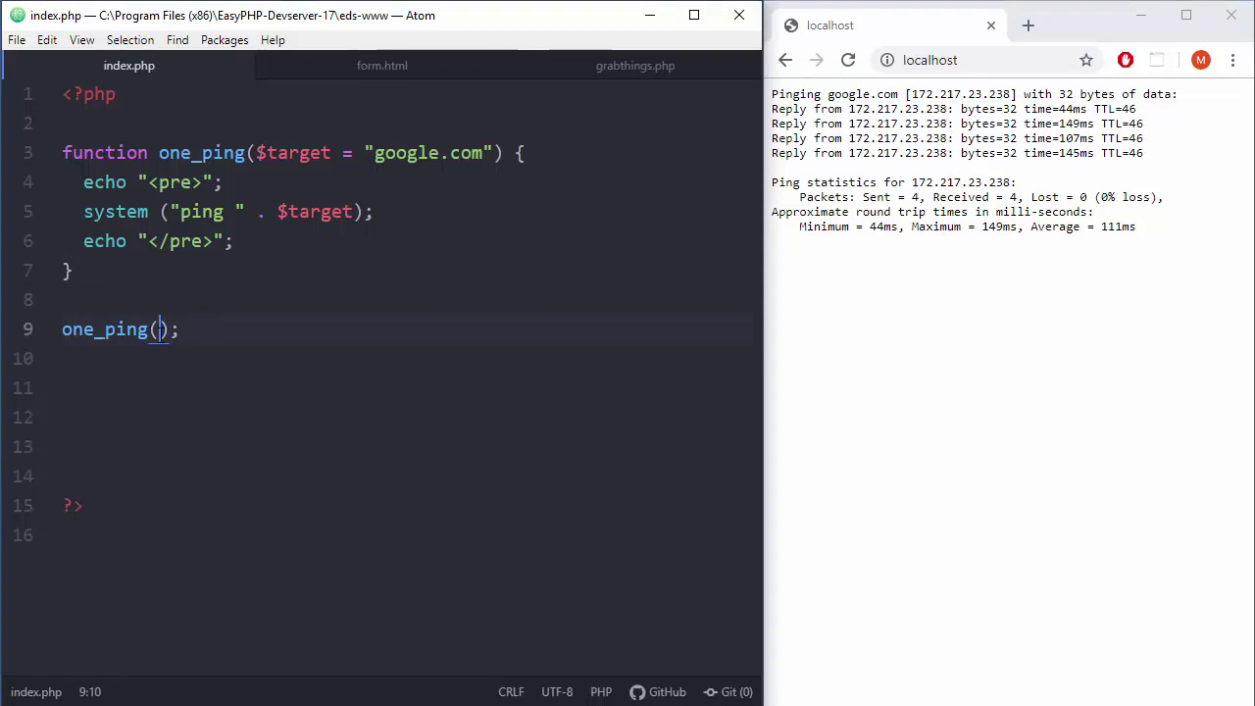
Duplicate the one_ping(); line below itself, put "yahoo.com" in the copy, and save.
{"action": "left_click_drag", "start_coordinate": [181, 330], "coordinate": [36, 332]}
{"action": "key", "text": "ctrl+c"}
{"action": "key", "text": "End"}
{"action": "key", "text": "Return"}
{"action": "key", "text": "ctrl+v"}
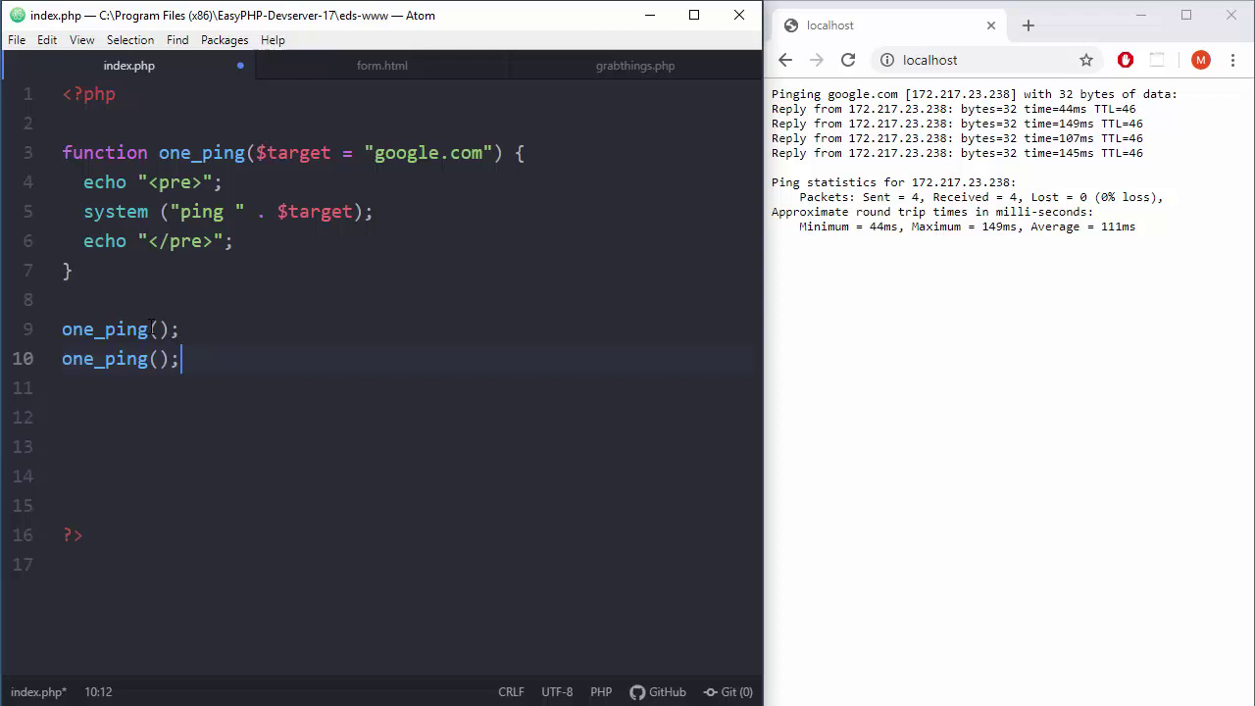
{"action": "left_click", "coordinate": [159, 329]}
{"action": "left_click", "coordinate": [160, 359]}
{"action": "type", "text": "\""}
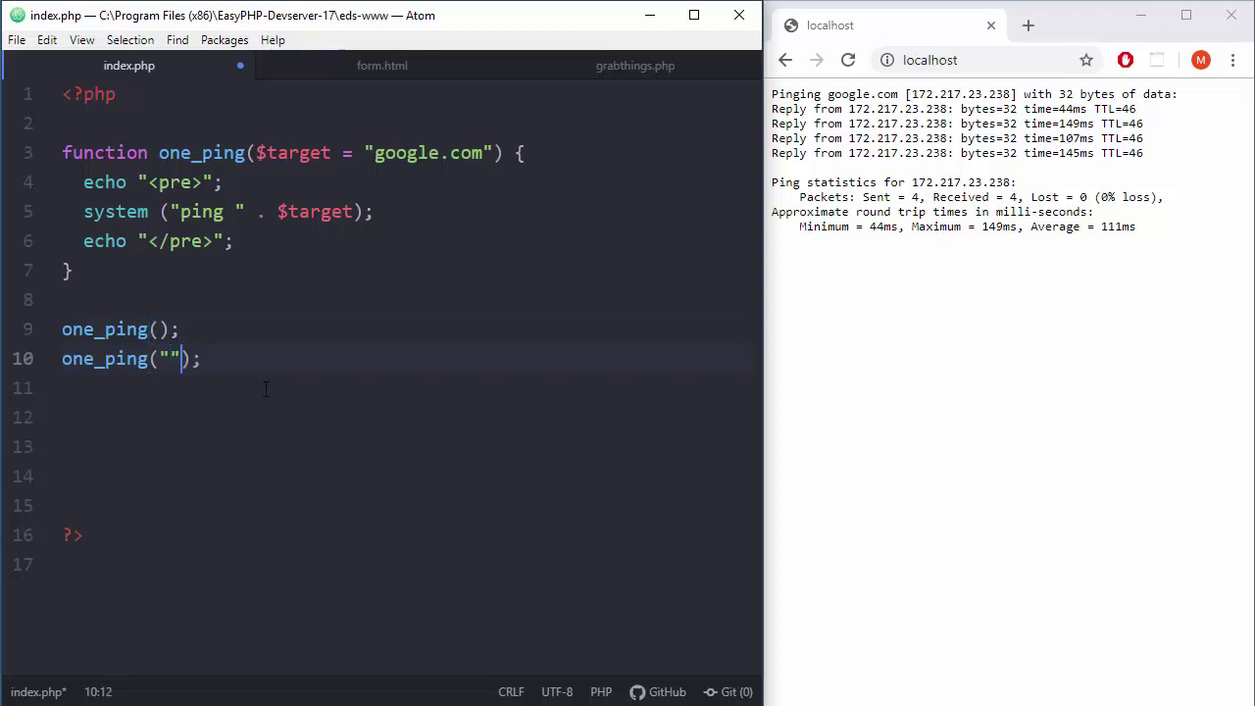
{"action": "type", "text": "yahoo.co"}
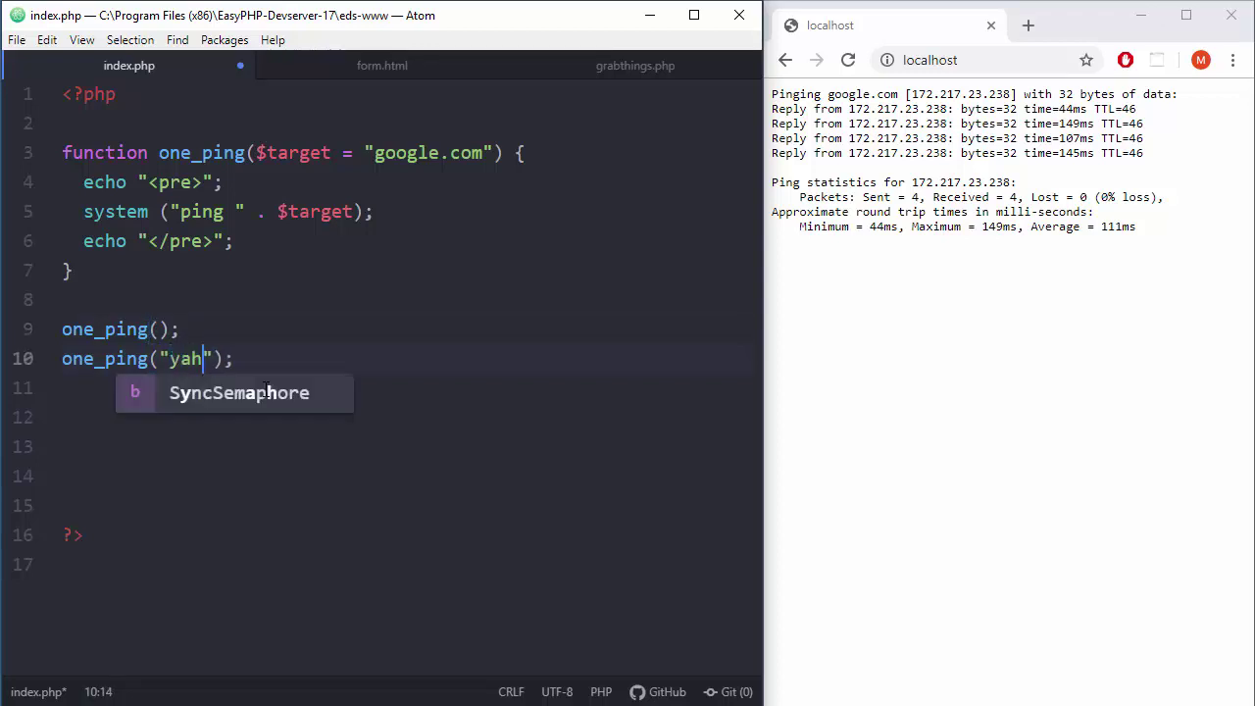
{"action": "type", "text": "m"}
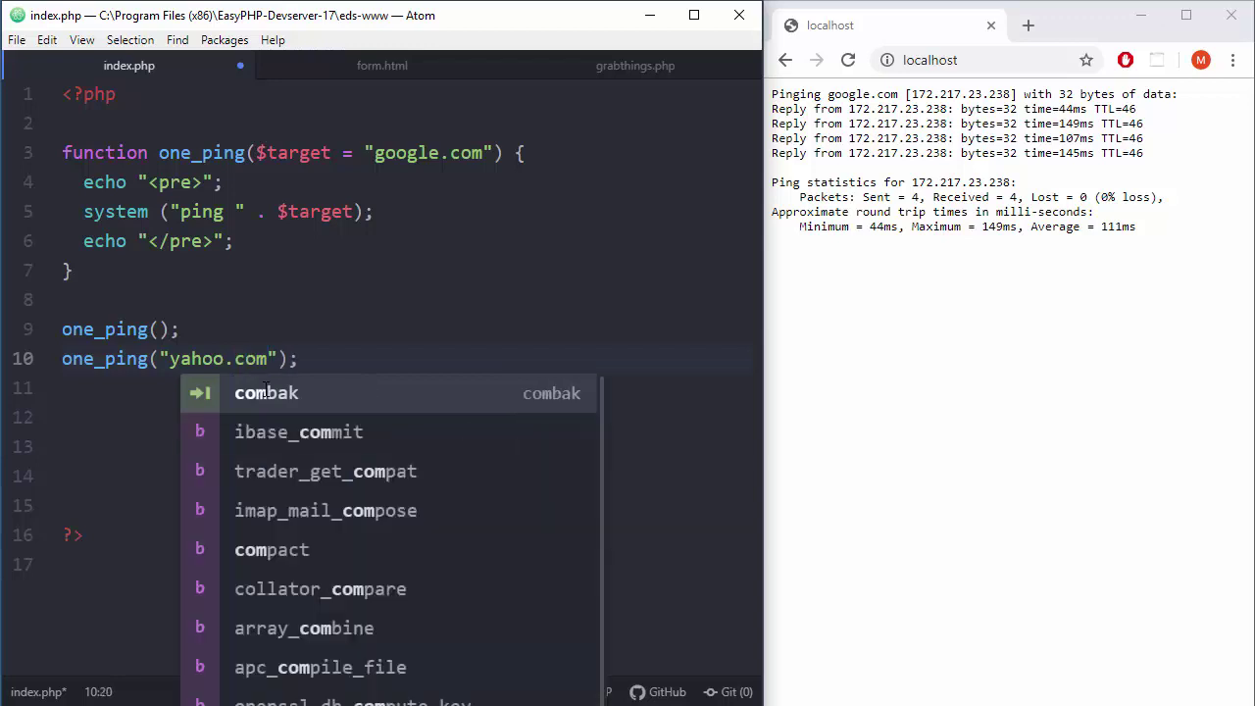
{"action": "key", "text": "ctrl+s"}
Reload localhost and match the google.com and yahoo.com ping results to the two calls.
{"action": "left_click", "coordinate": [887, 333]}
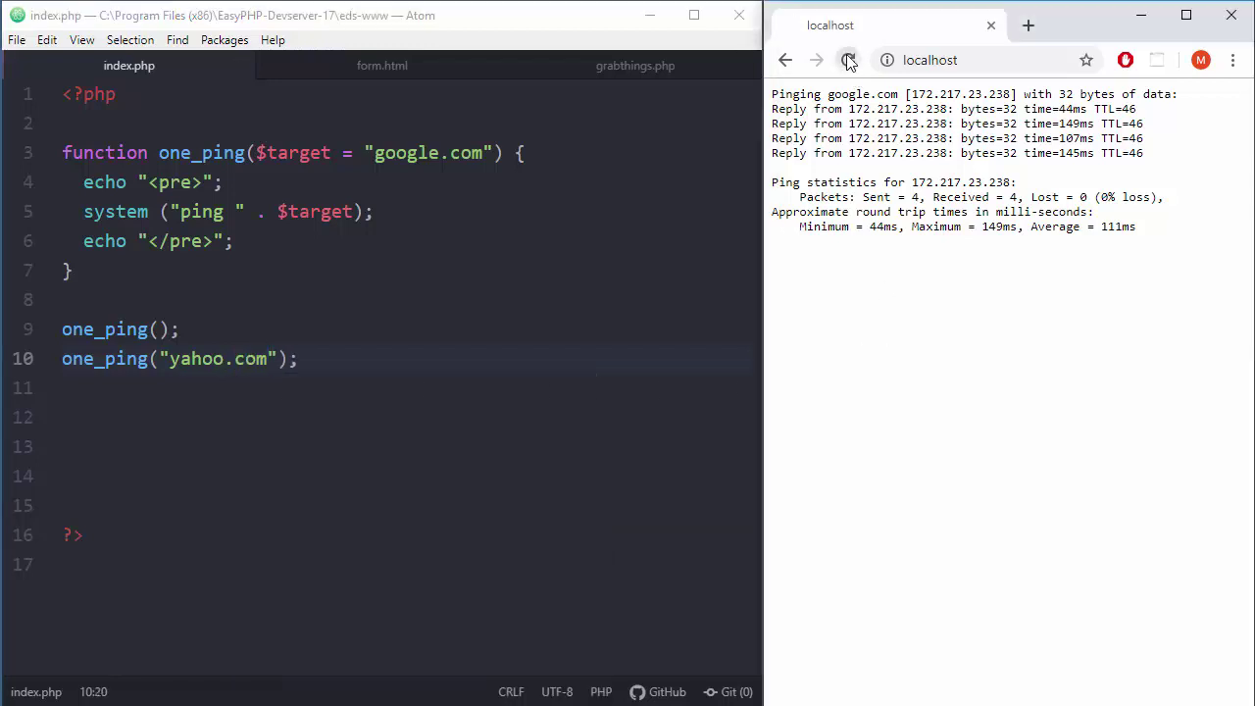
{"action": "left_click", "coordinate": [848, 60]}
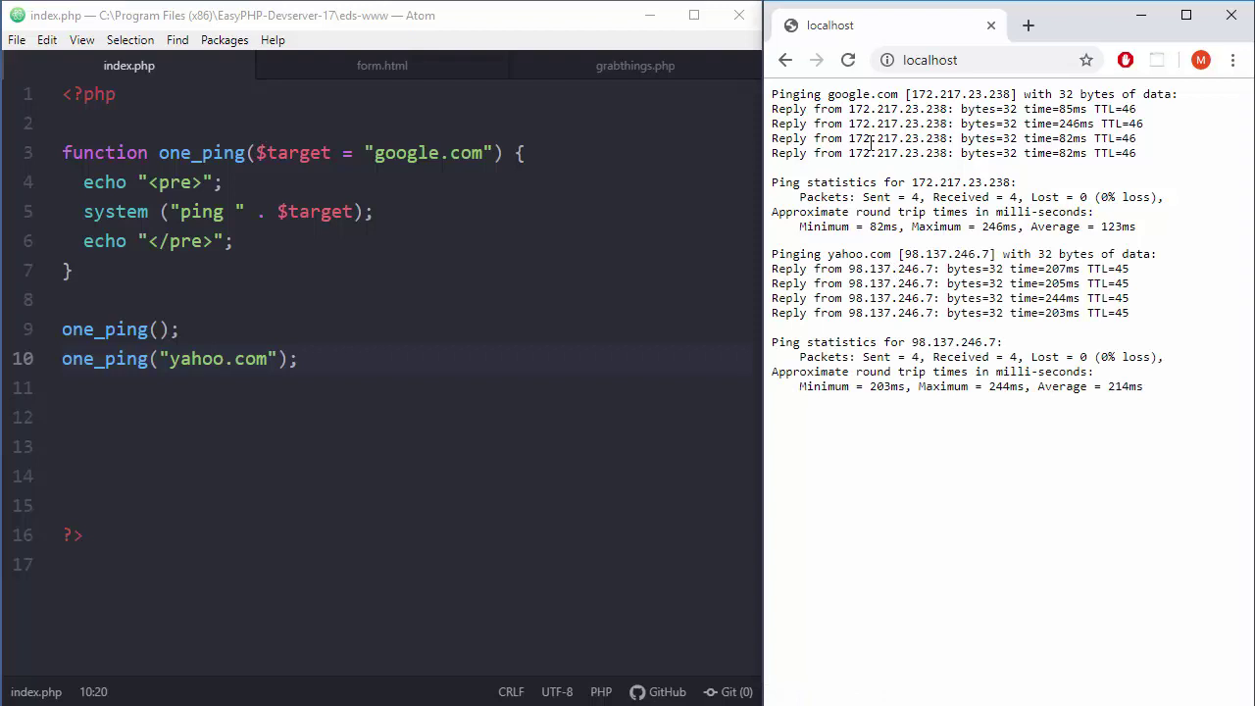
{"action": "left_click", "coordinate": [158, 330]}
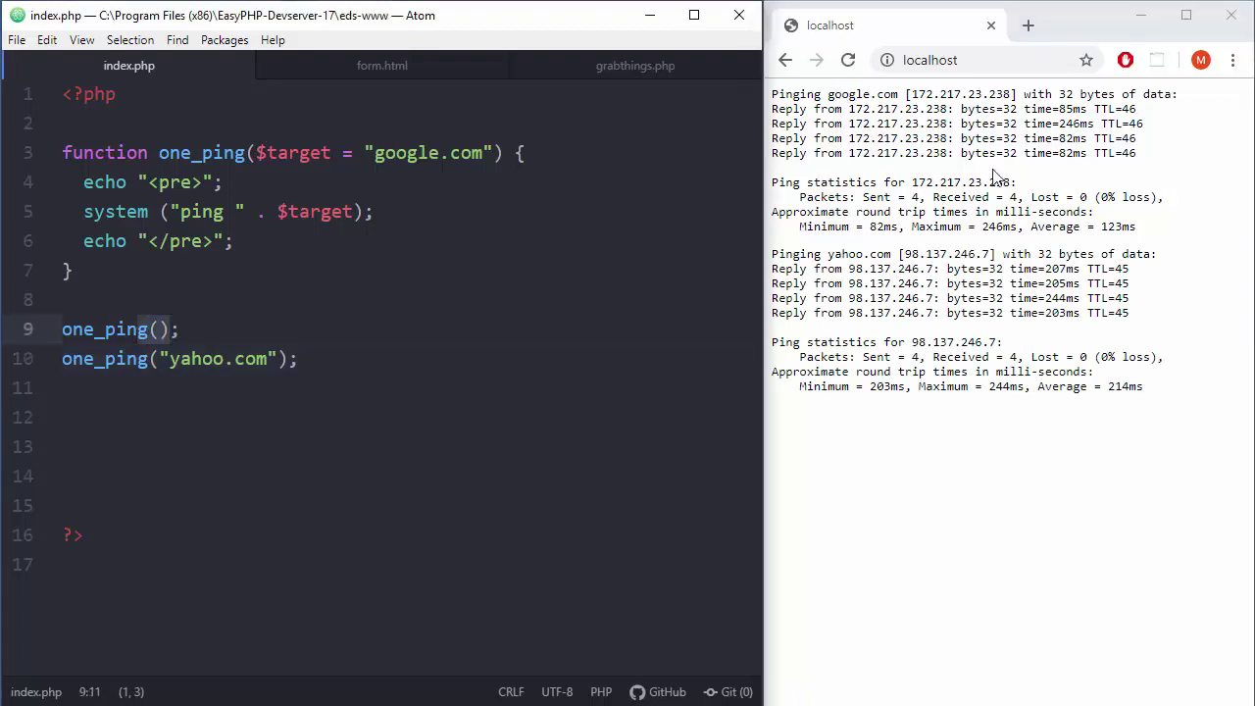
{"action": "left_click_drag", "start_coordinate": [878, 94], "coordinate": [806, 95]}
{"action": "double_click", "coordinate": [106, 329]}
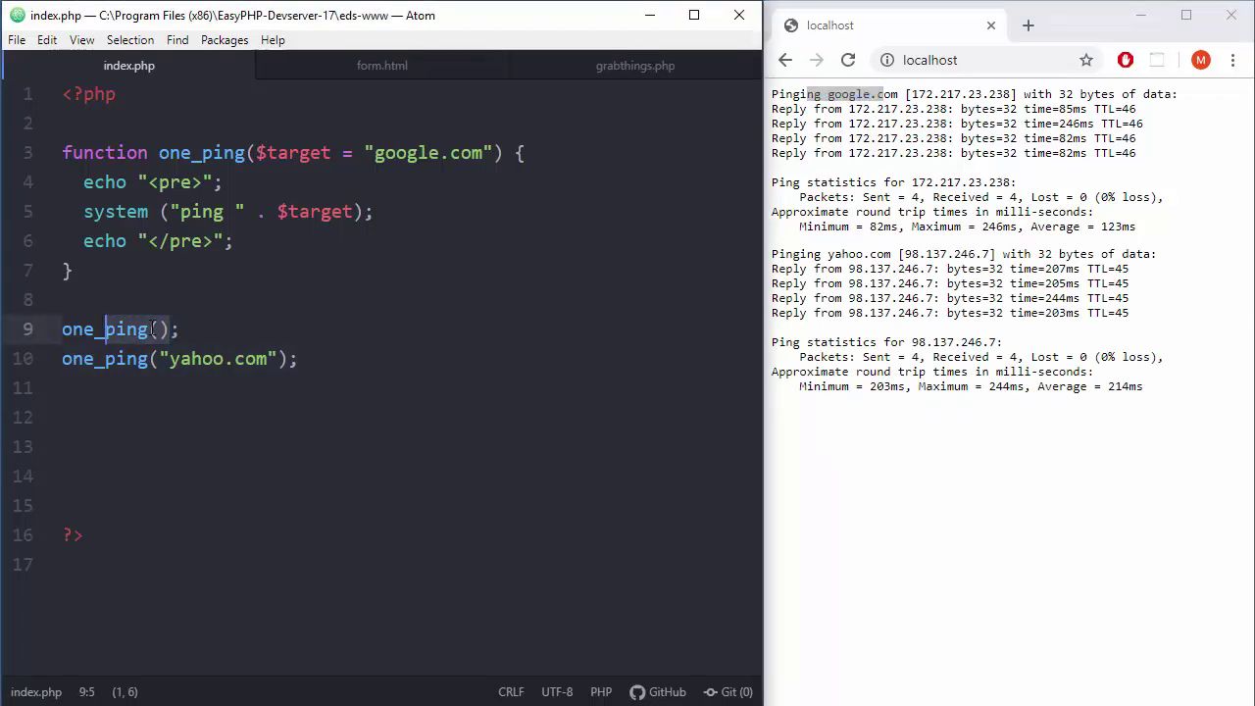
{"action": "left_click", "coordinate": [106, 329]}
{"action": "left_click_drag", "start_coordinate": [170, 359], "coordinate": [245, 359]}
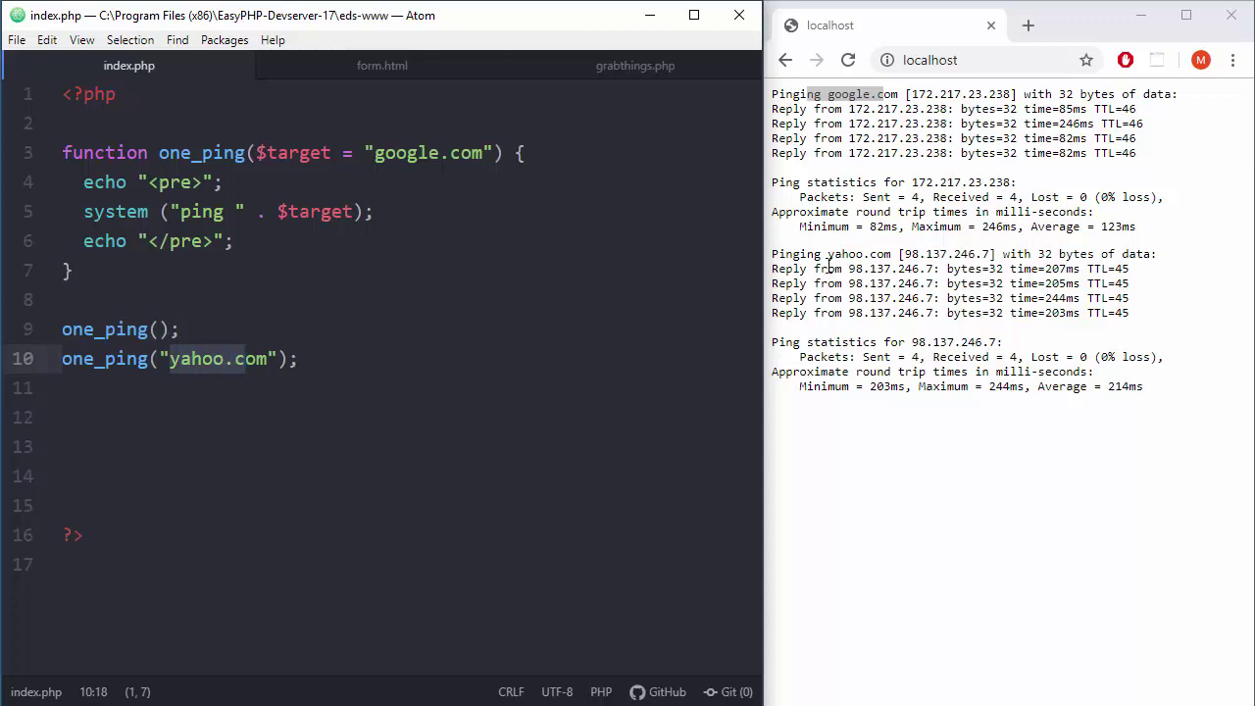
{"action": "left_click_drag", "start_coordinate": [859, 254], "coordinate": [794, 268]}
{"action": "left_click", "coordinate": [872, 275]}
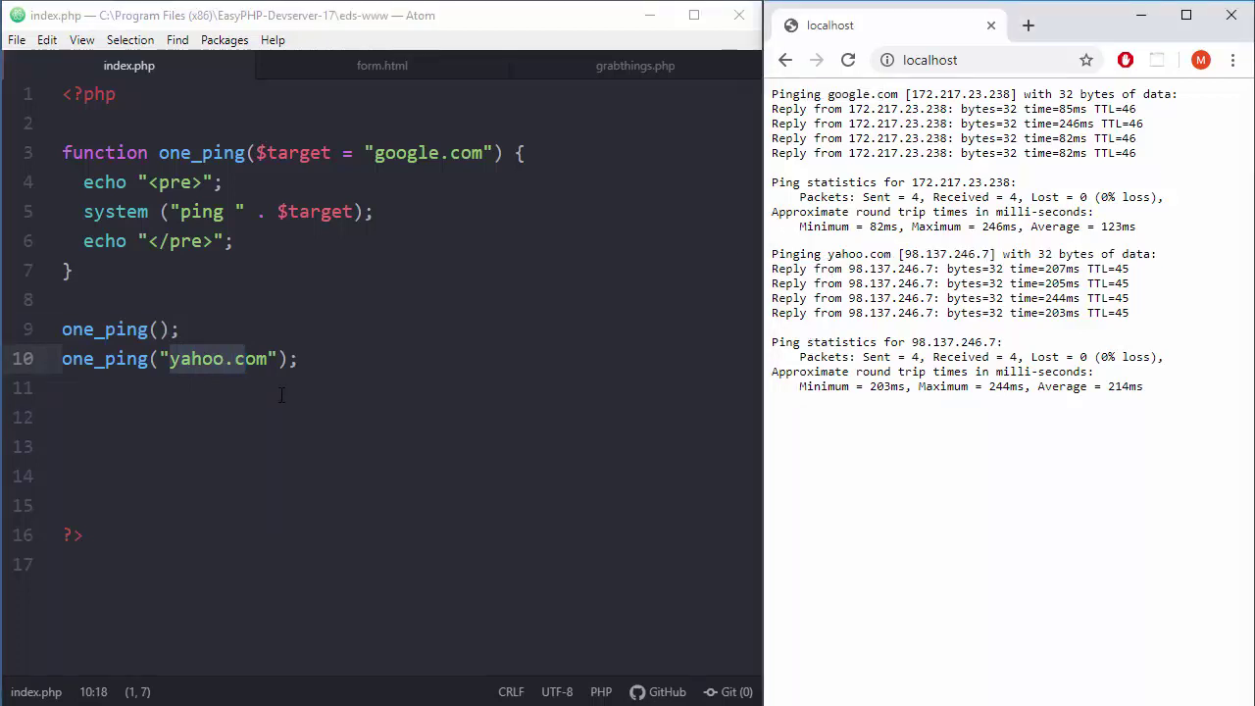
Add a $second = "bing.com" parameter to one_ping and delete the one_ping("yahoo.com") line.
{"action": "left_click", "coordinate": [452, 154]}
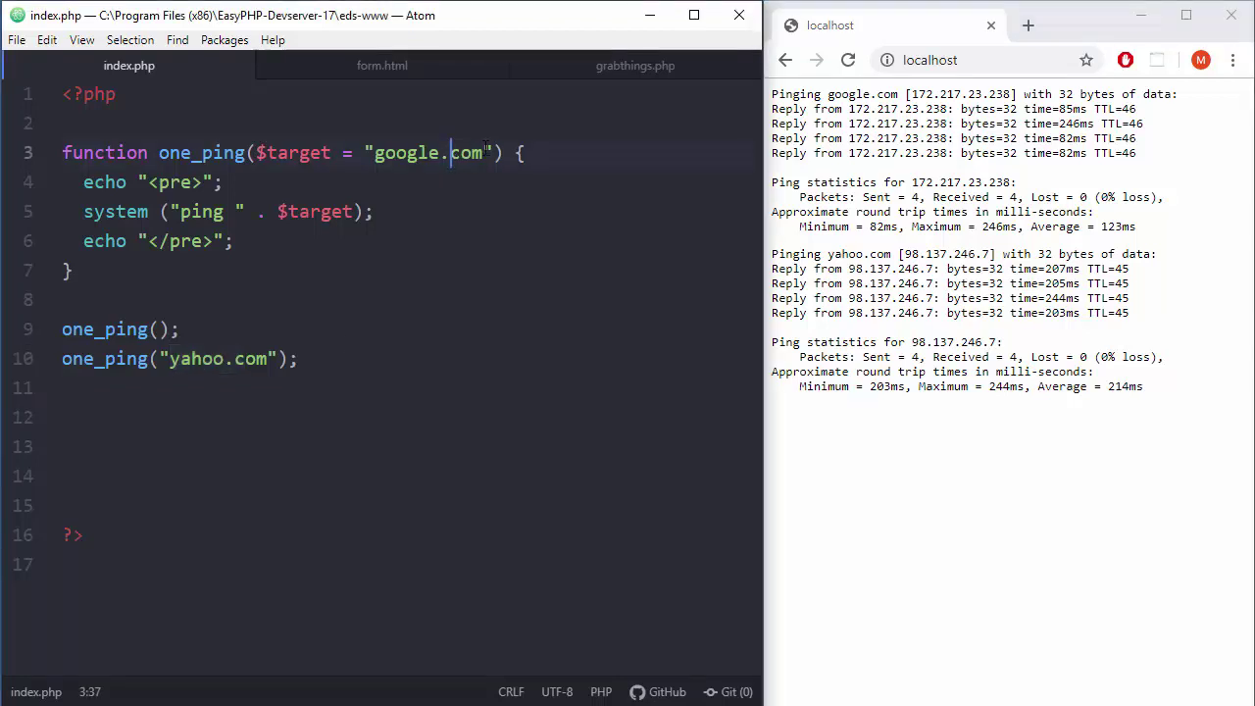
{"action": "key", "text": "Right"}
{"action": "key", "text": "Right"}
{"action": "key", "text": "Right"}
{"action": "type", "text": ", "}
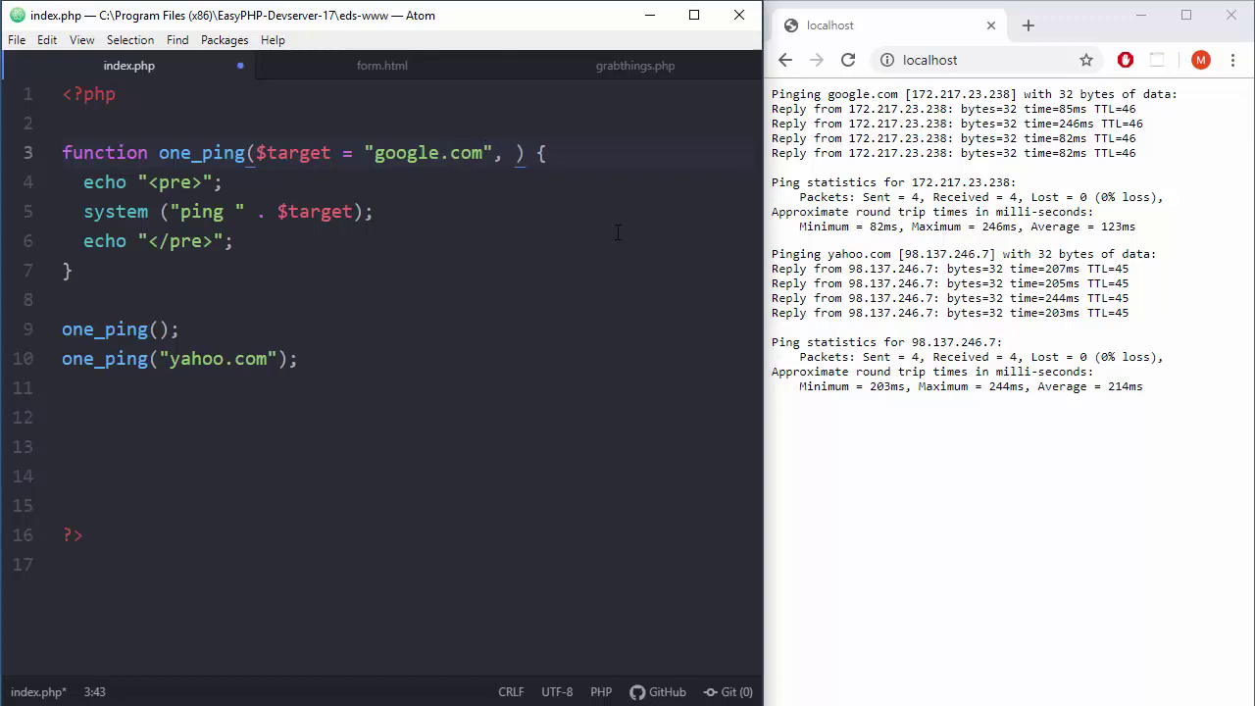
{"action": "type", "text": "$"}
{"action": "type", "text": "second"}
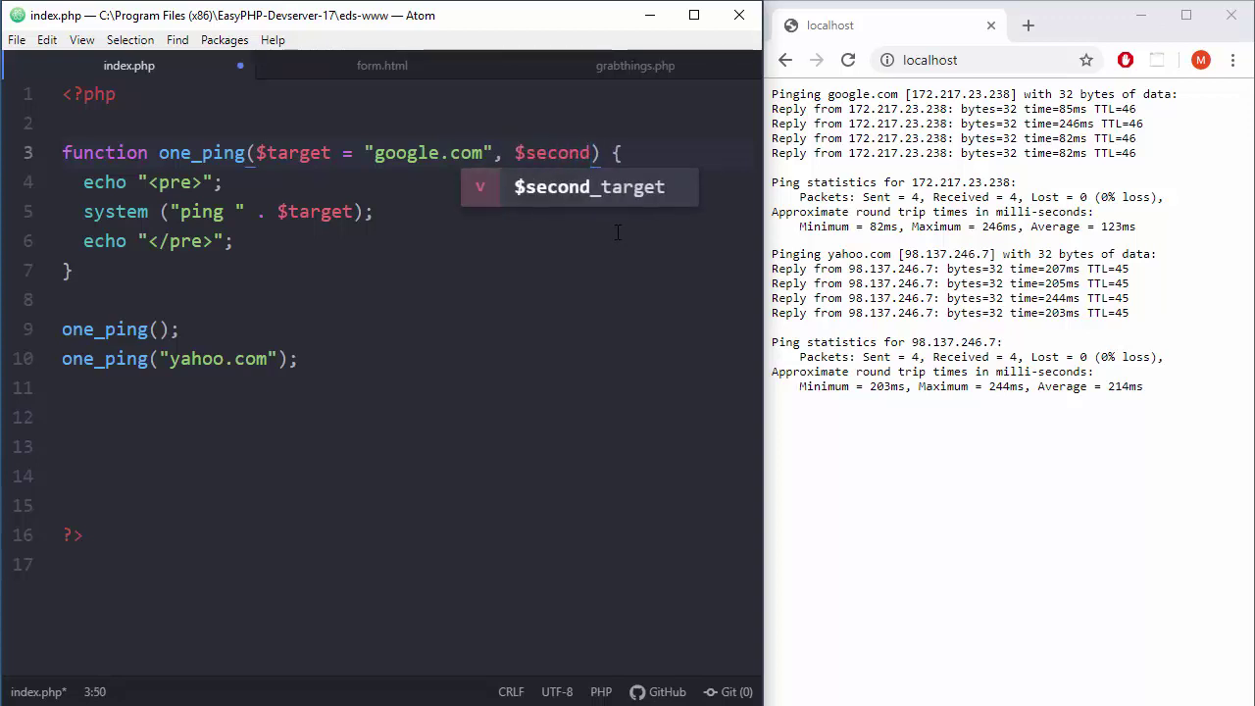
{"action": "type", "text": " = "}
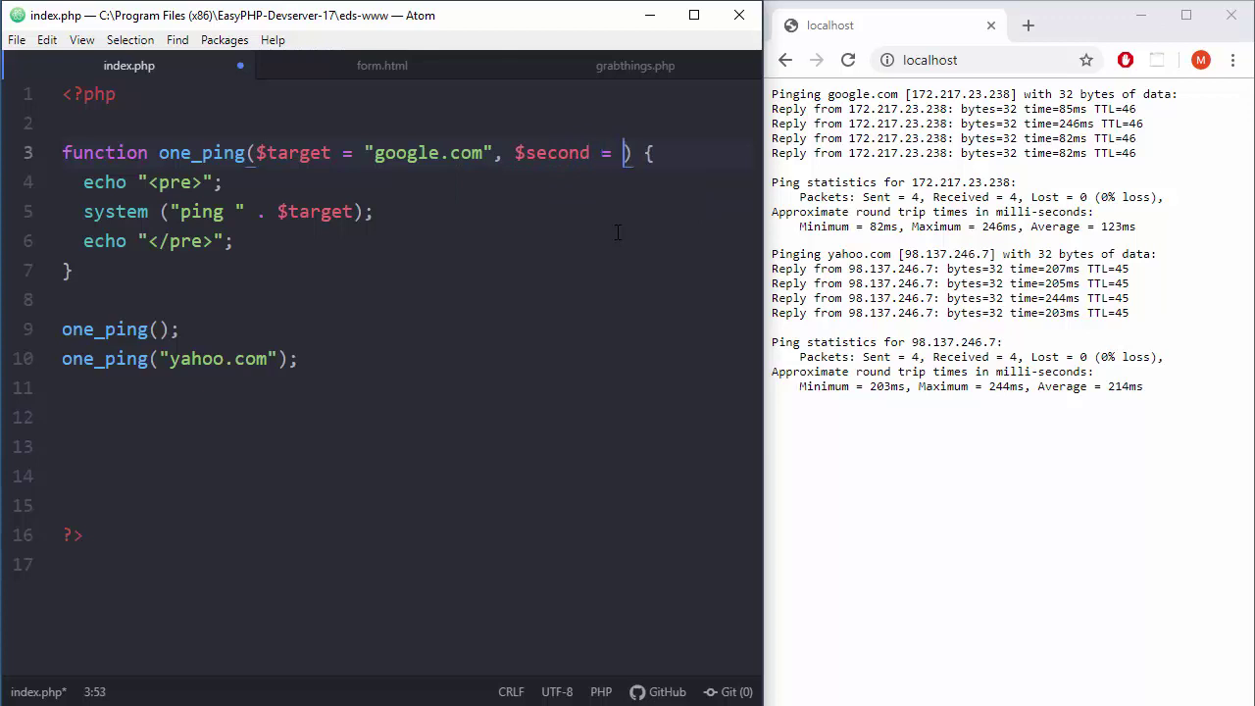
{"action": "type", "text": "\""}
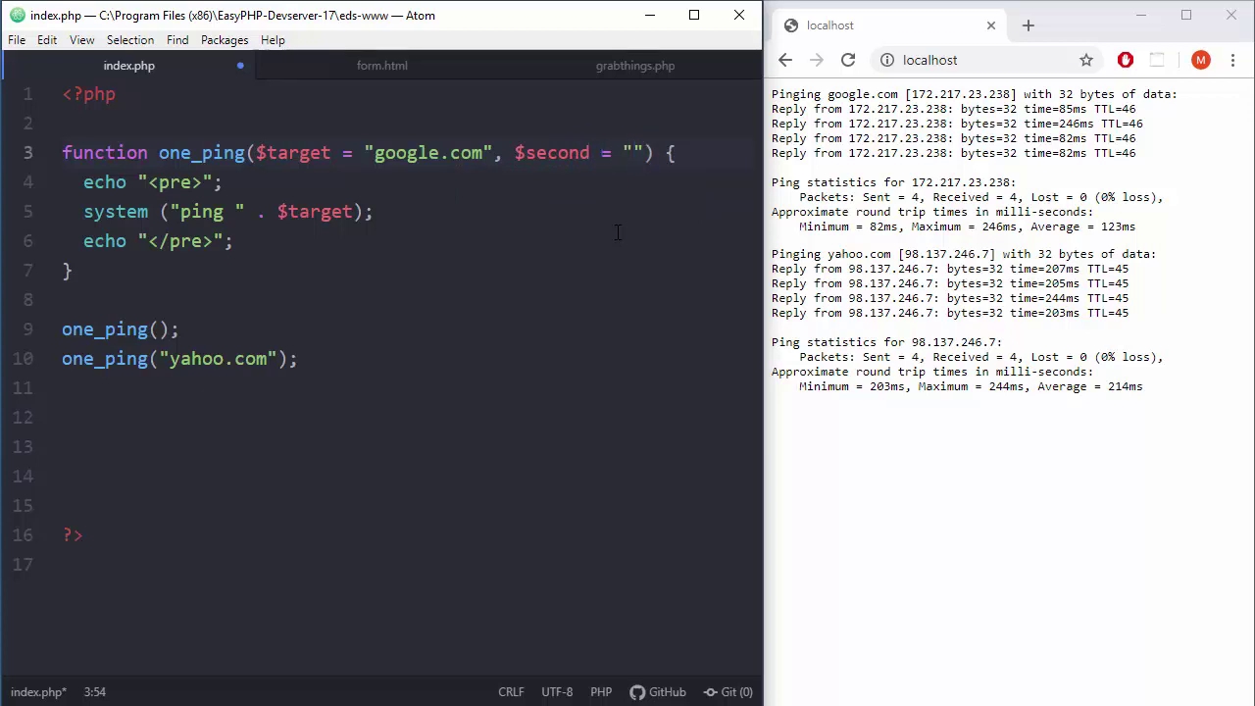
{"action": "type", "text": "bing.com"}
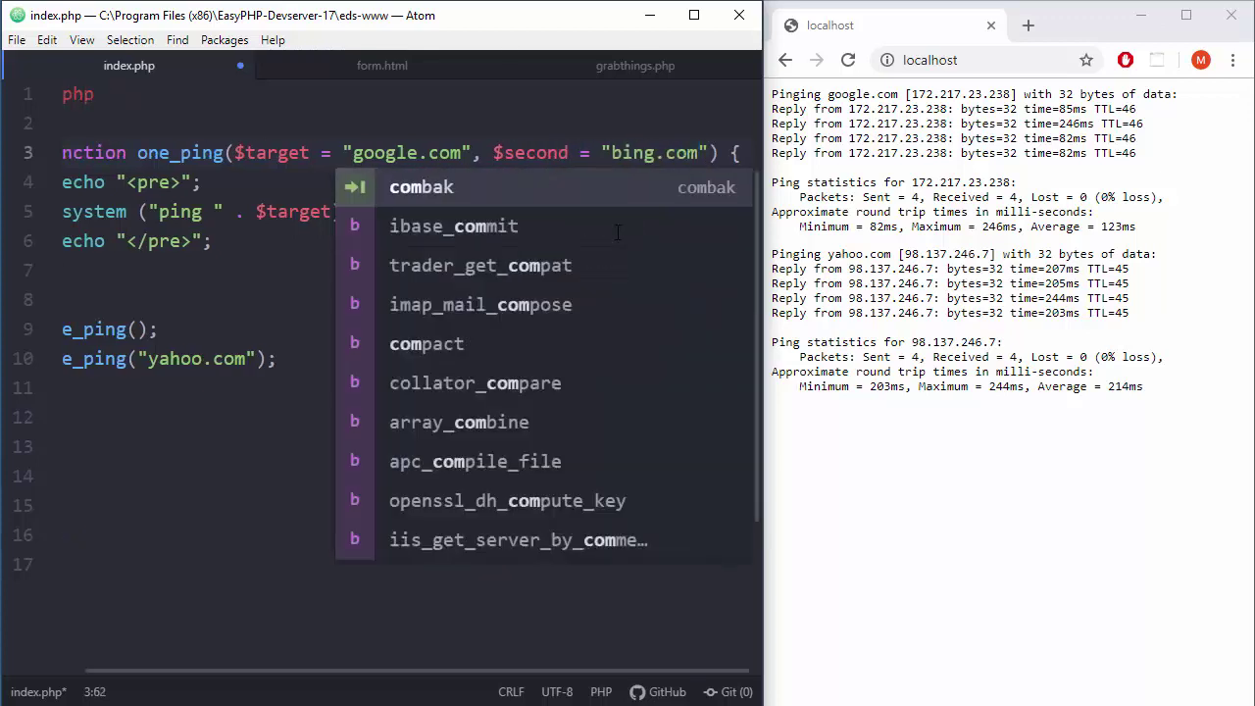
{"action": "key", "text": "Down"}
{"action": "key", "text": "Down"}
{"action": "key", "text": "Down"}
{"action": "key", "text": "Down"}
{"action": "key", "text": "Down"}
{"action": "key", "text": "Down"}
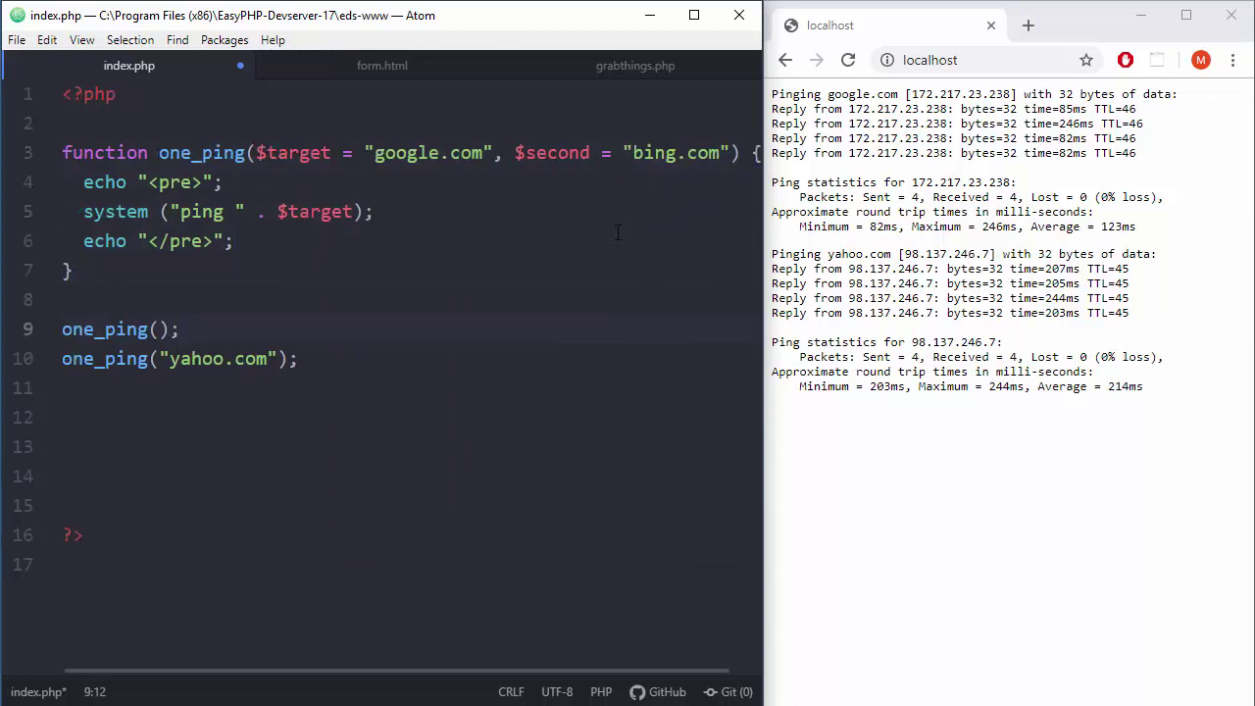
{"action": "key", "text": "Down"}
{"action": "key", "text": "shift+Home"}
{"action": "key", "text": "BackSpace"}
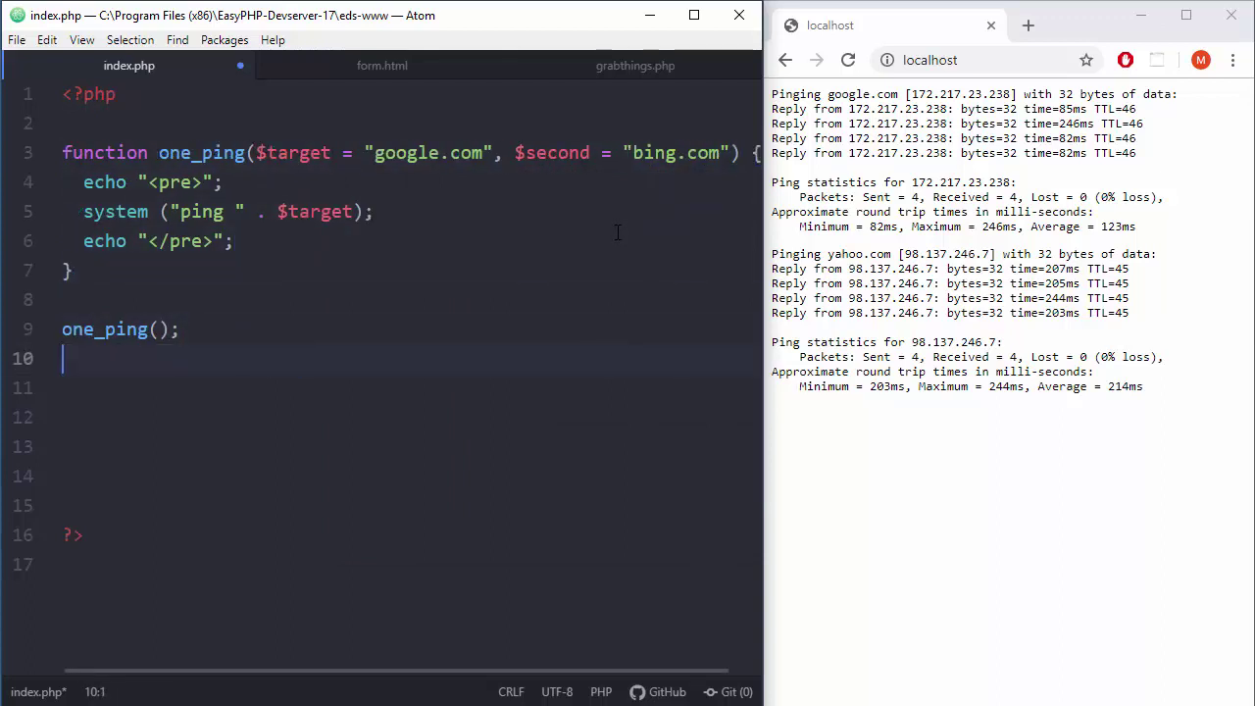
{"action": "left_click_drag", "start_coordinate": [668, 153], "coordinate": [490, 153]}
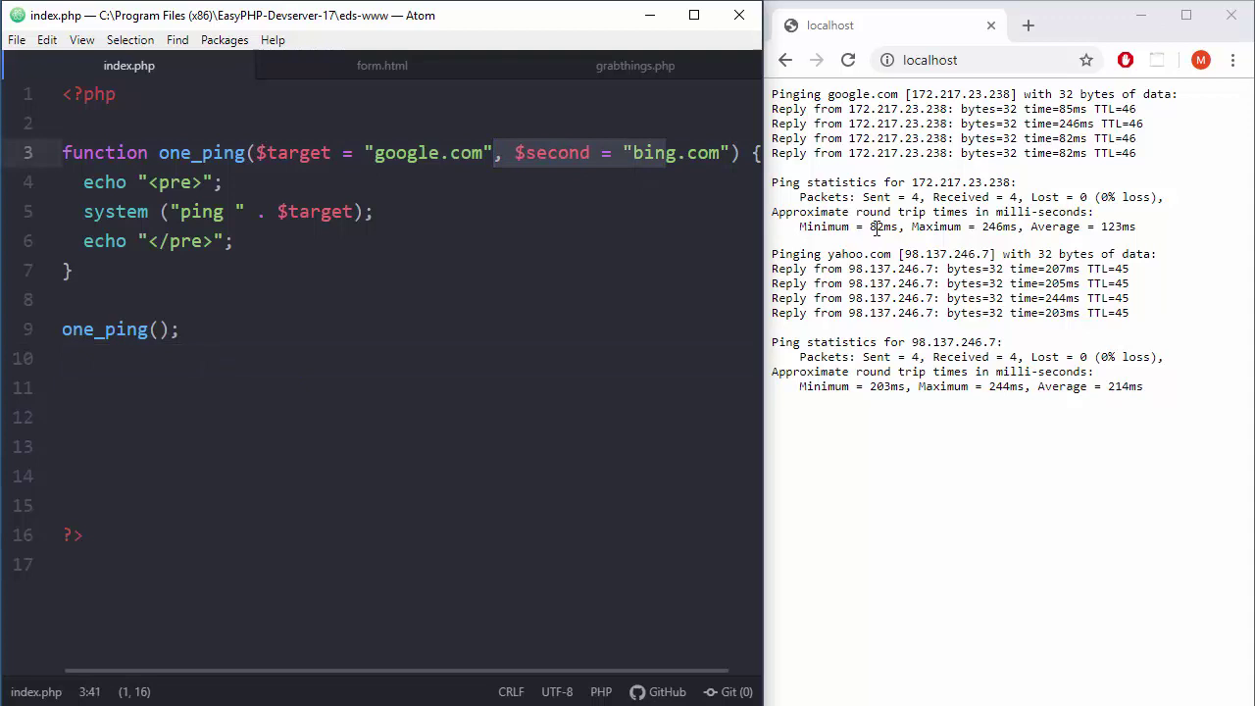
{"action": "left_click", "coordinate": [876, 228]}
Duplicate the ping command line inside one_ping, align its indentation, and save.
{"action": "left_click_drag", "start_coordinate": [374, 212], "coordinate": [62, 212]}
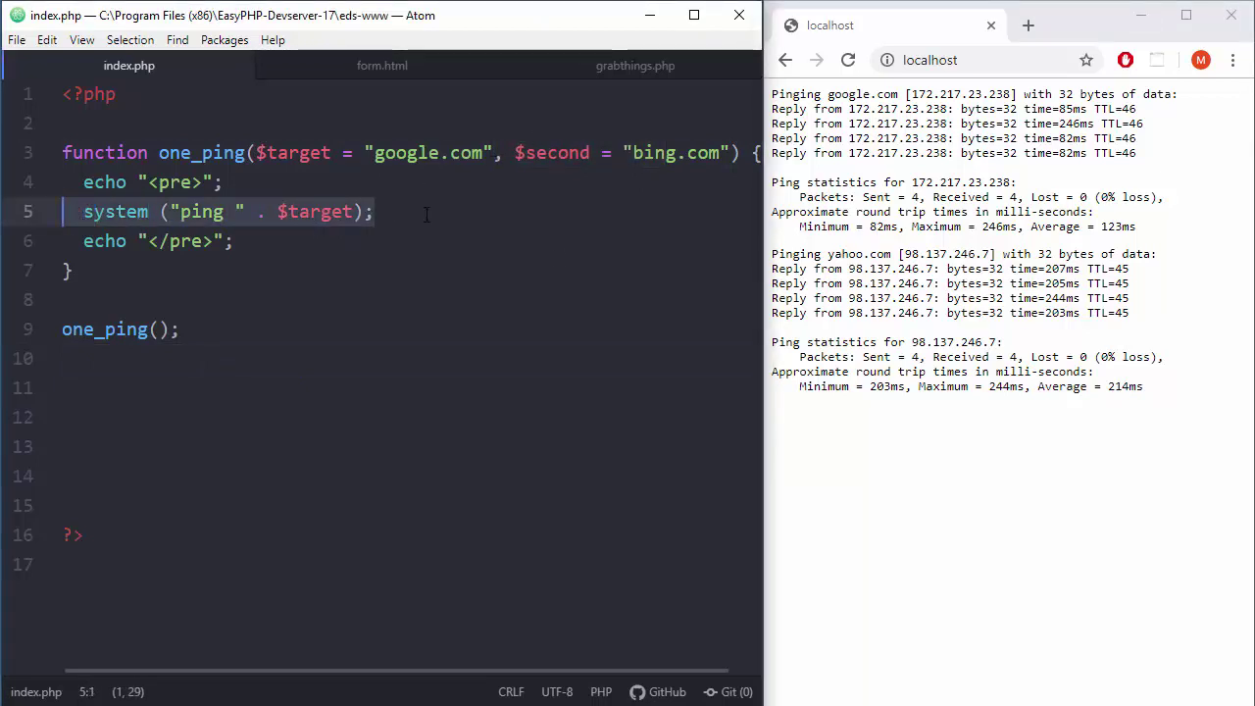
{"action": "key", "text": "ctrl+c"}
{"action": "key", "text": "Right"}
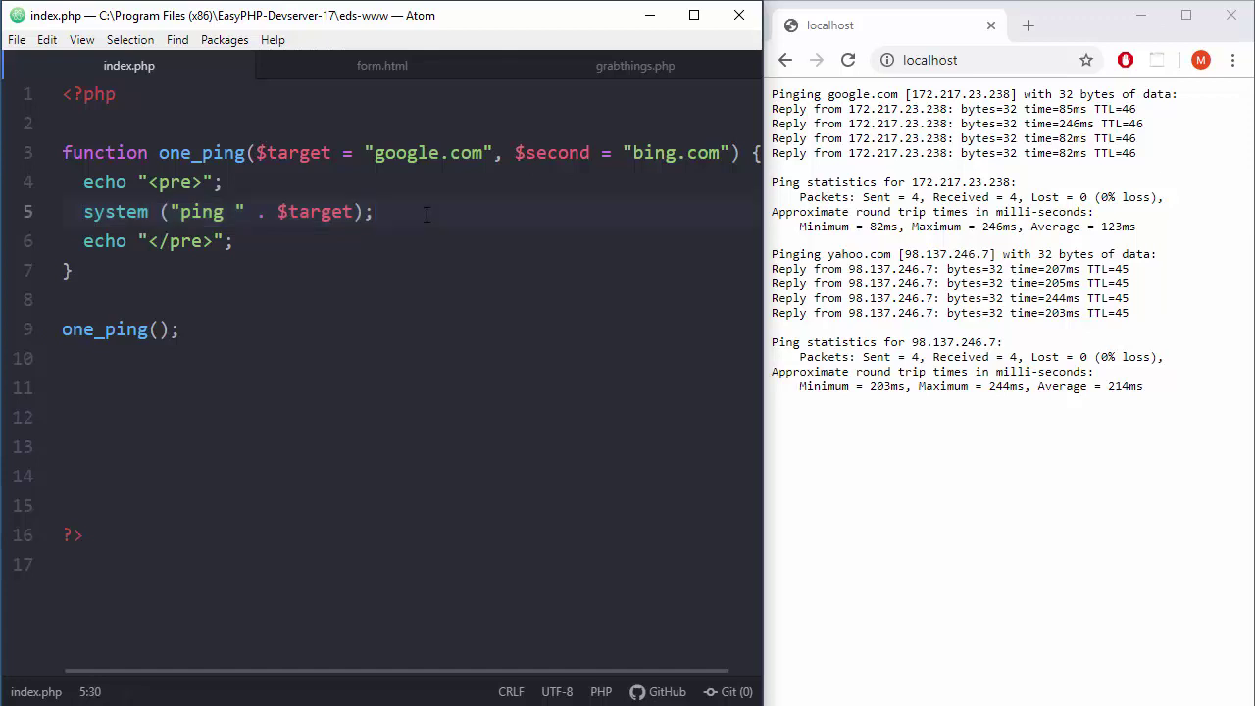
{"action": "key", "text": "Return"}
{"action": "key", "text": "ctrl+v"}
{"action": "key", "text": "Home"}
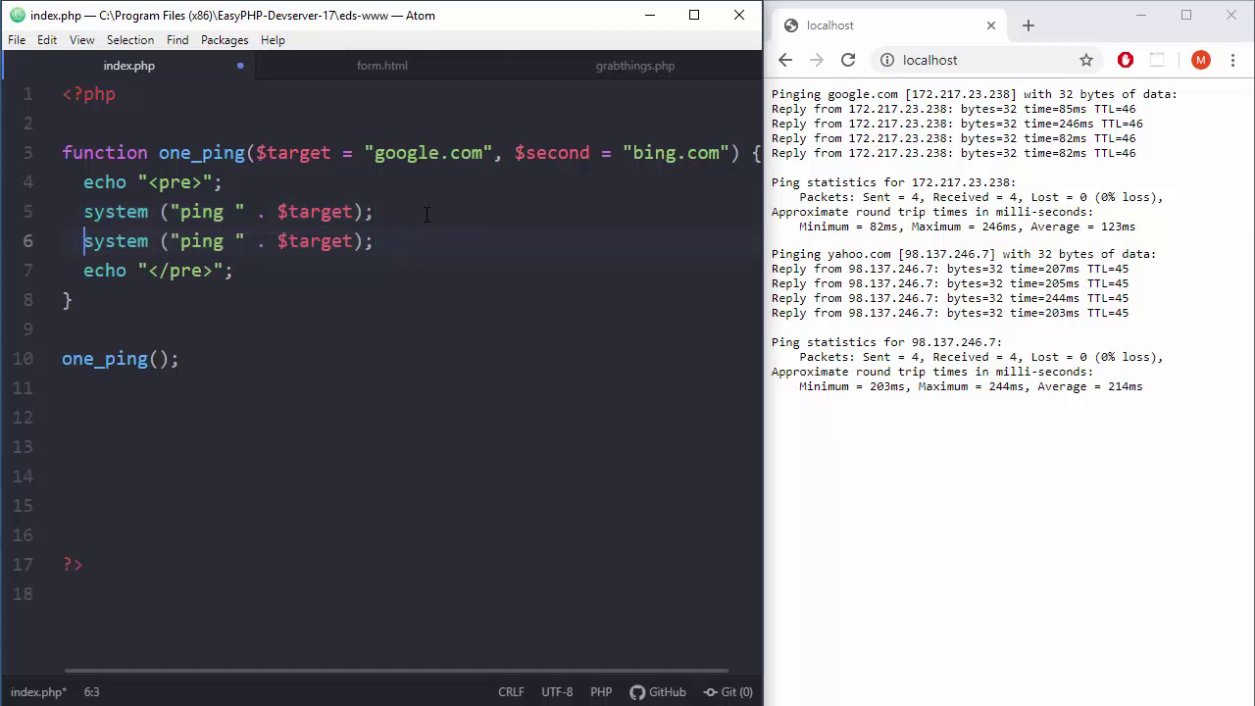
{"action": "key", "text": "BackSpace"}
{"action": "key", "text": "ctrl+s"}
Reload localhost and confirm both ping results show google.com.
{"action": "left_click", "coordinate": [981, 441]}
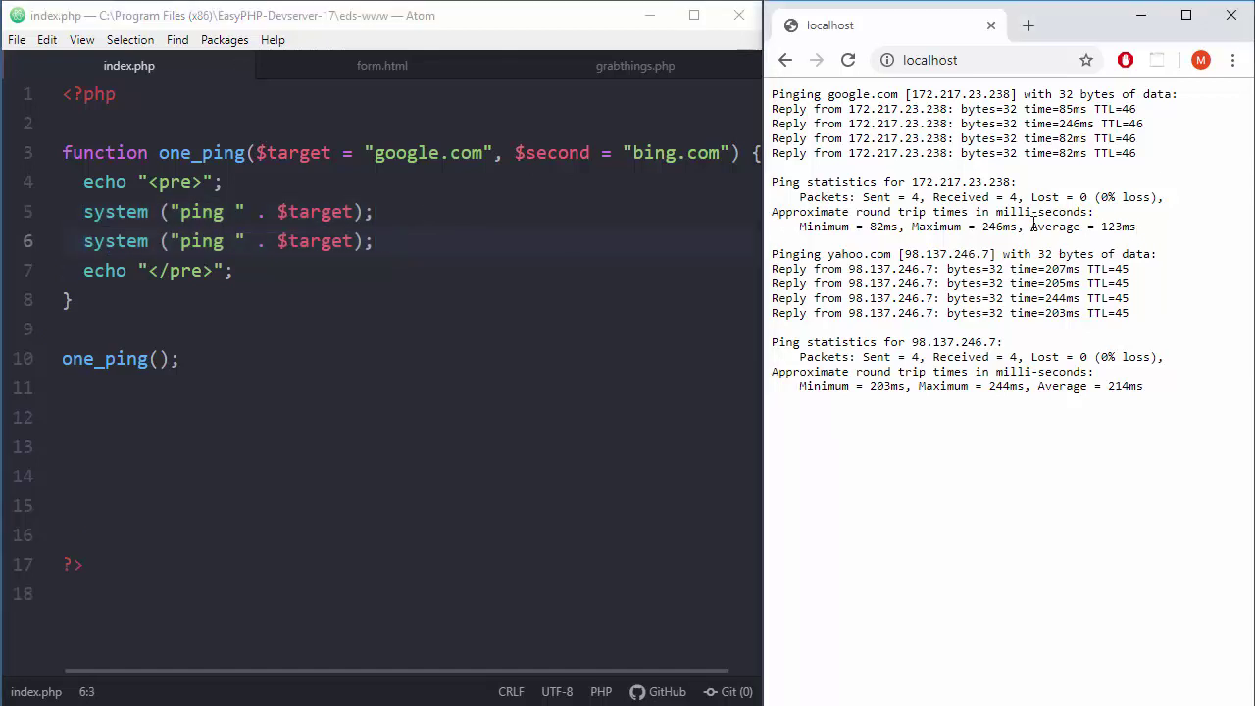
{"action": "left_click", "coordinate": [848, 61]}
{"action": "left_click", "coordinate": [402, 162]}
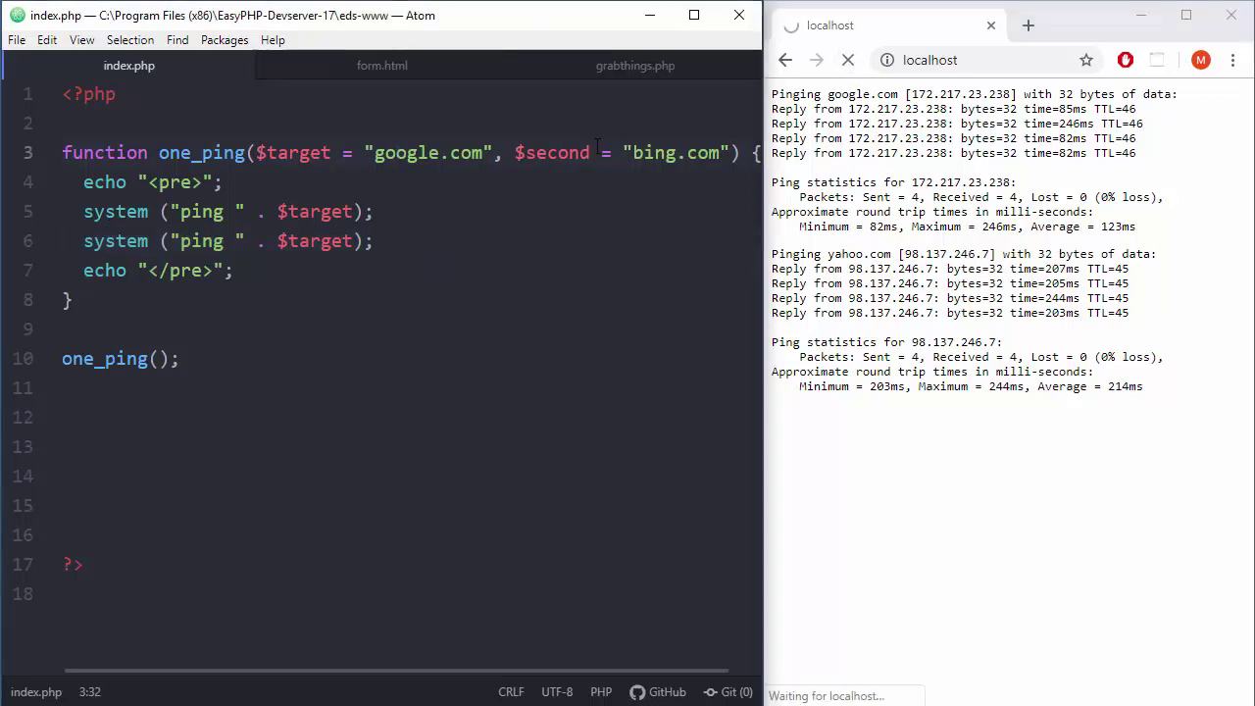
{"action": "left_click", "coordinate": [645, 153]}
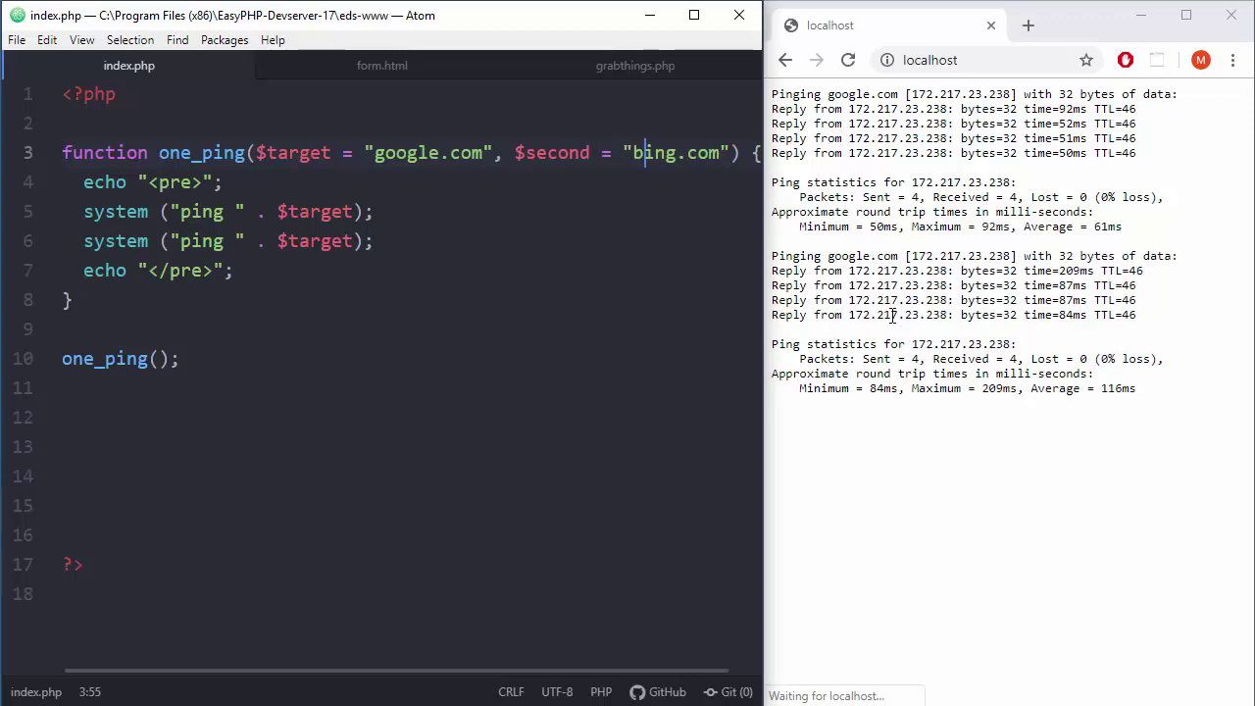
{"action": "double_click", "coordinate": [851, 95]}
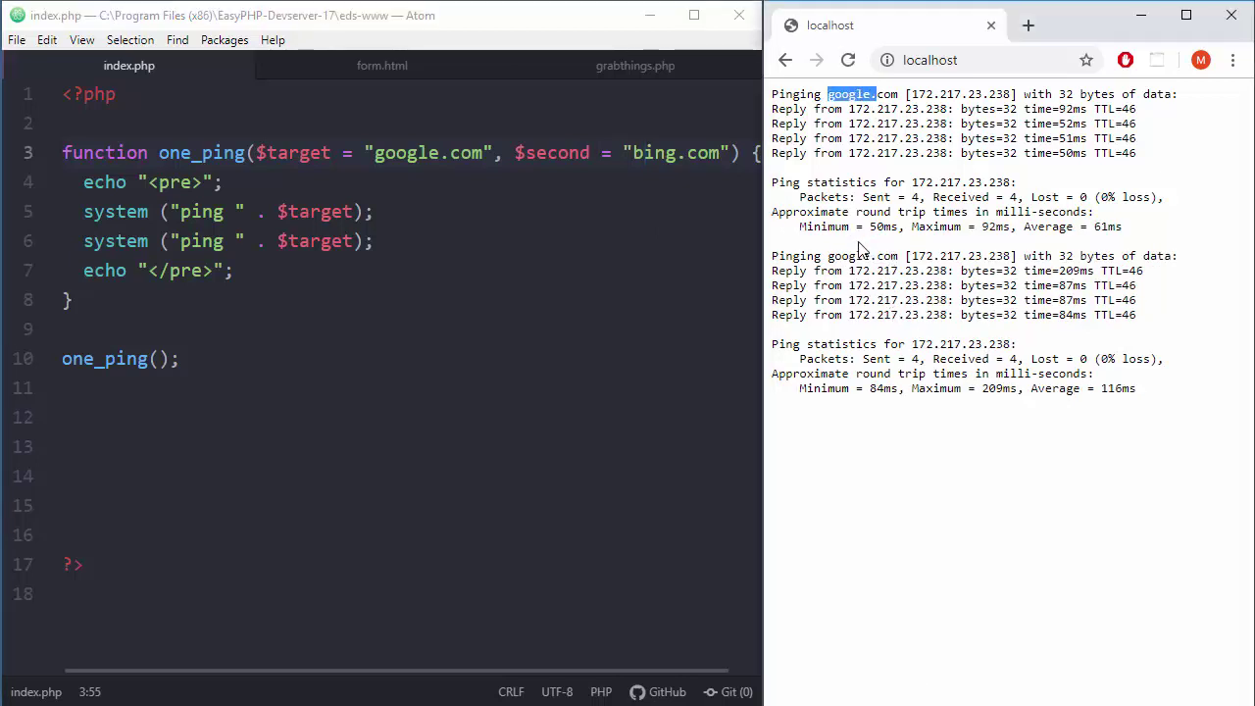
{"action": "left_click_drag", "start_coordinate": [815, 255], "coordinate": [892, 256]}
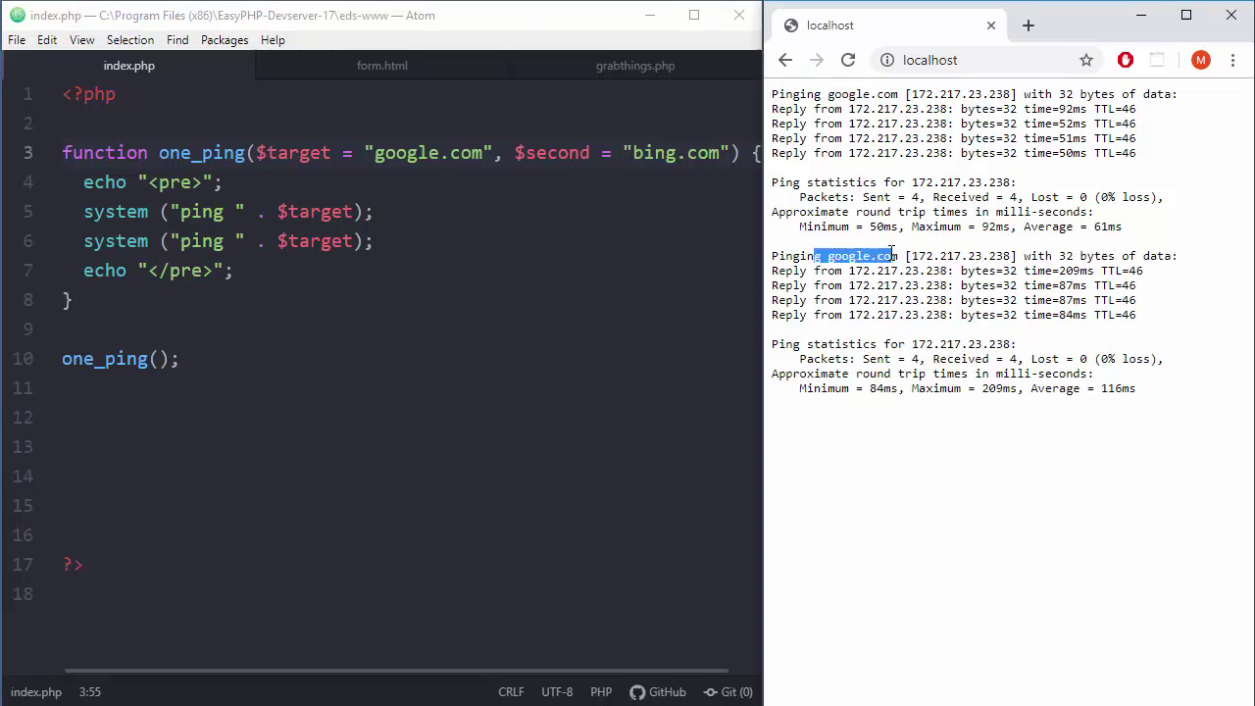
Replace $target with $second in the second ping command and save.
{"action": "left_click", "coordinate": [312, 241]}
{"action": "key", "text": "BackSpace"}
{"action": "key", "text": "BackSpace"}
{"action": "key", "text": "Delete"}
{"action": "key", "text": "Delete"}
{"action": "key", "text": "Delete"}
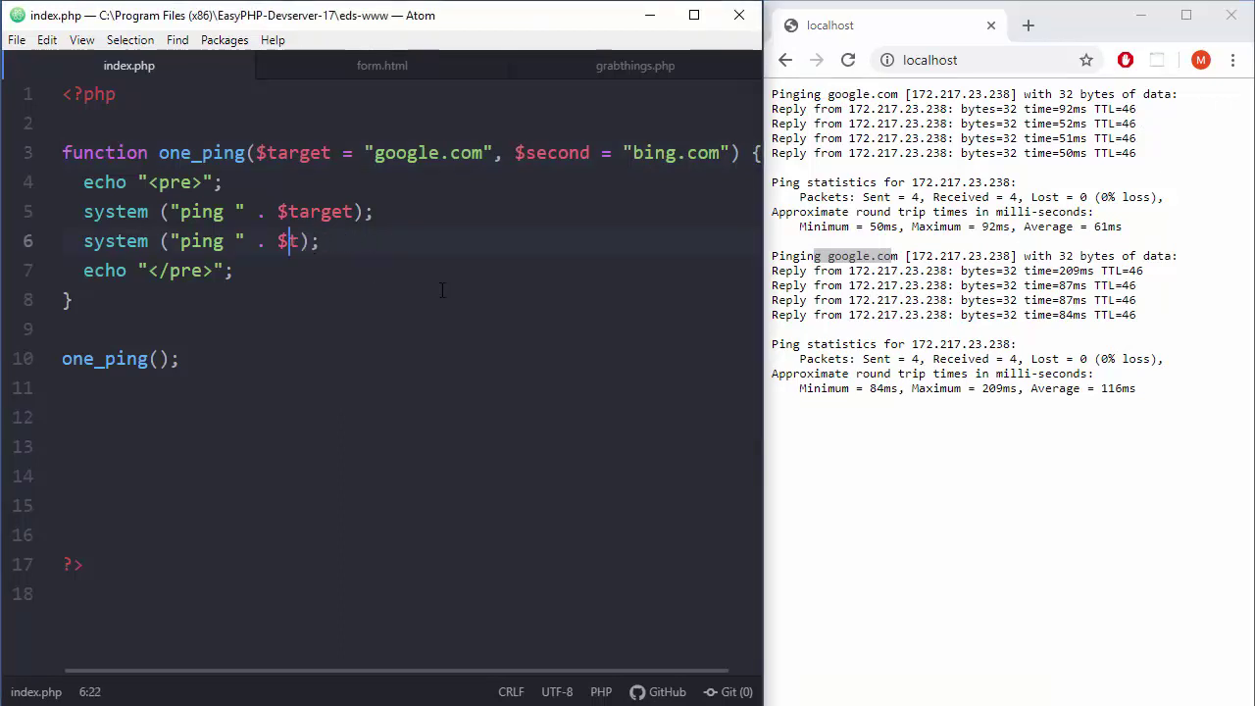
{"action": "type", "text": "secon"}
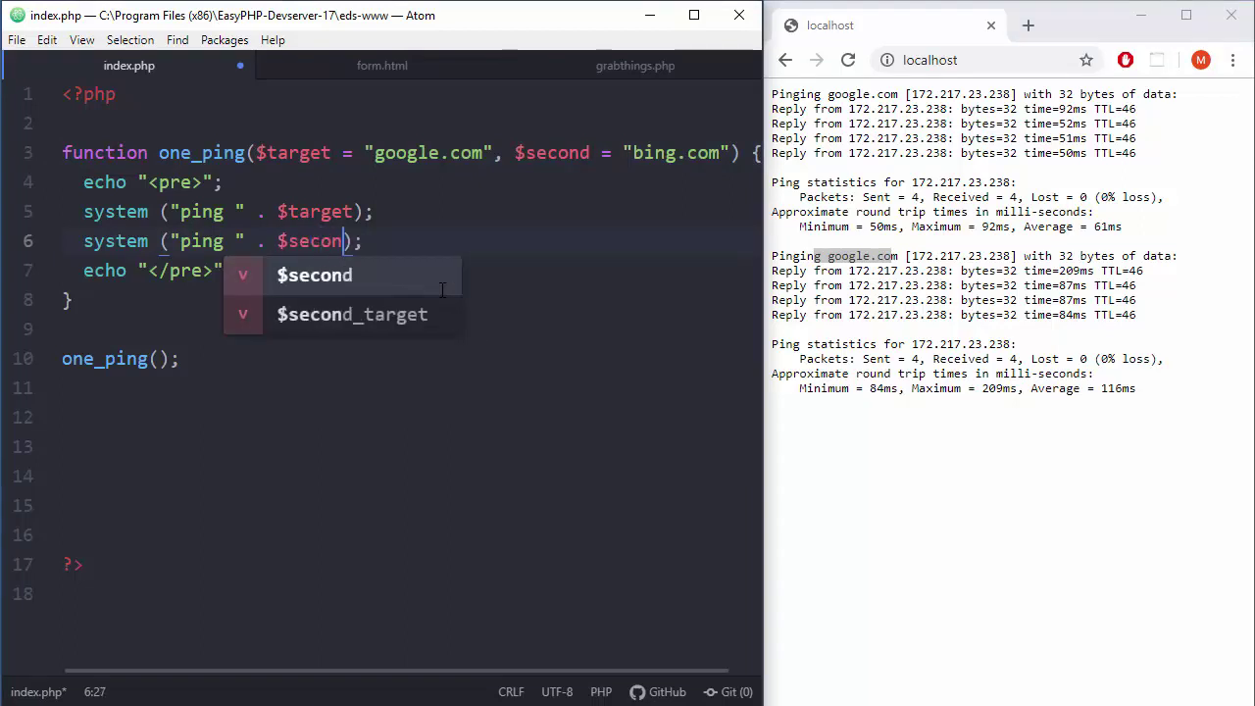
{"action": "type", "text": "d"}
{"action": "left_click", "coordinate": [667, 425]}
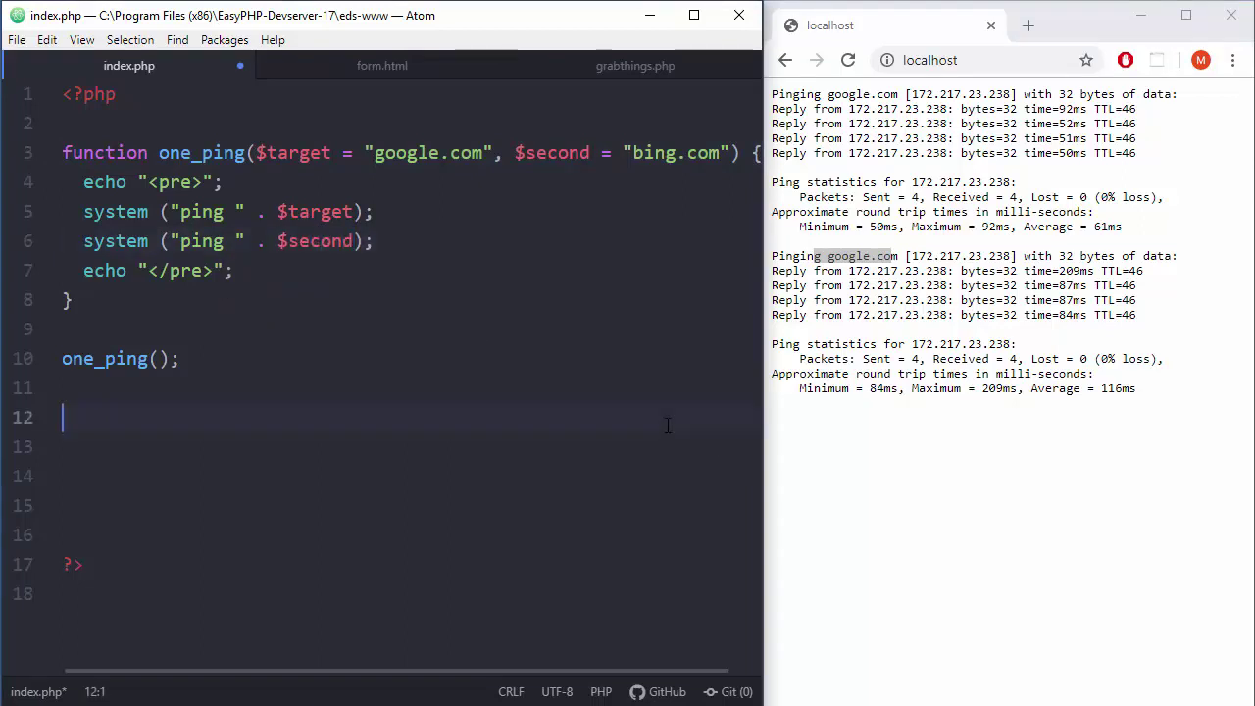
{"action": "key", "text": "ctrl+s"}
Reload localhost and check the google.com and bing.com ping results.
{"action": "left_click", "coordinate": [853, 177]}
{"action": "left_click", "coordinate": [848, 60]}
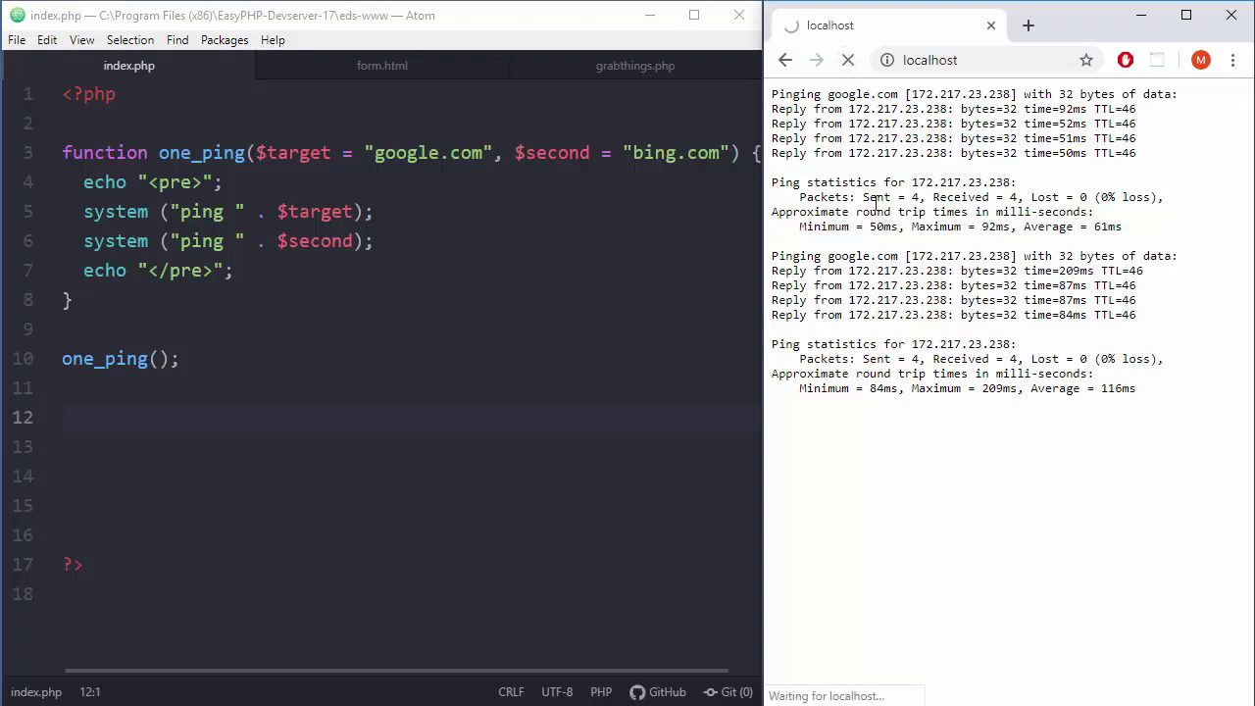
{"action": "left_click_drag", "start_coordinate": [823, 110], "coordinate": [896, 94]}
{"action": "left_click_drag", "start_coordinate": [828, 256], "coordinate": [917, 256]}
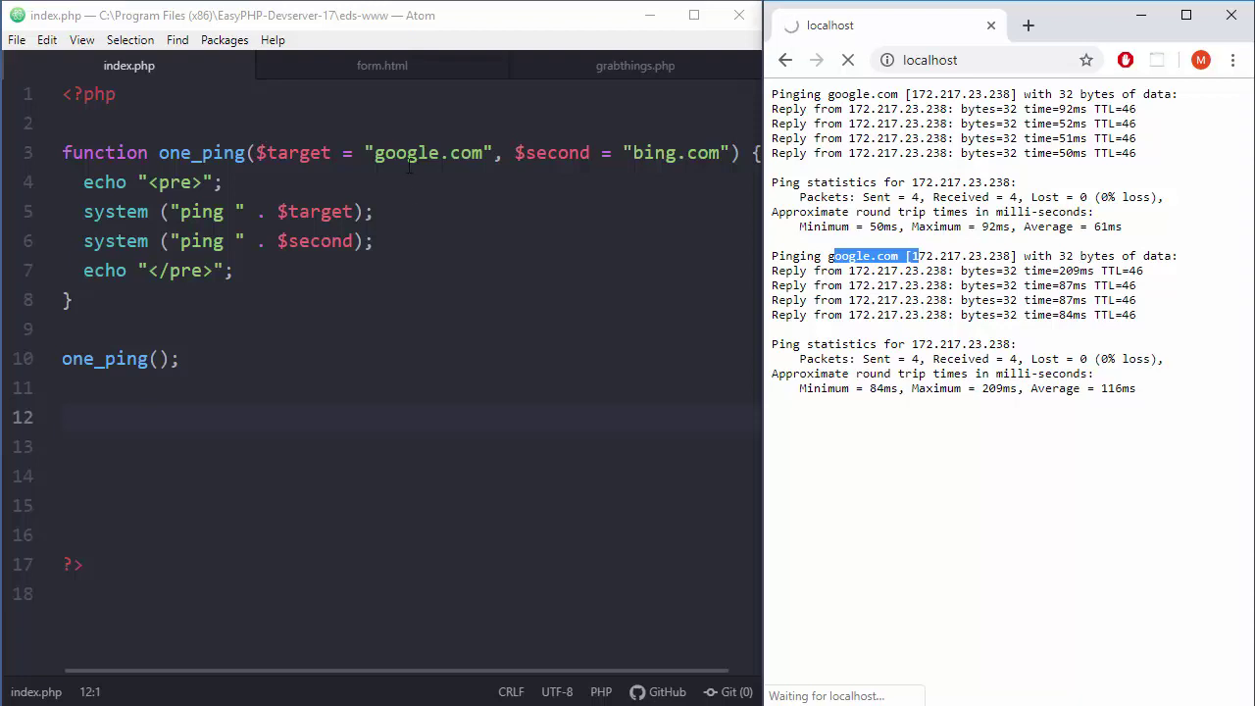
Highlight the google.com and $second bing.com defaults on line 3.
{"action": "double_click", "coordinate": [412, 153]}
{"action": "left_click", "coordinate": [537, 153]}
{"action": "left_click_drag", "start_coordinate": [538, 152], "coordinate": [676, 153]}
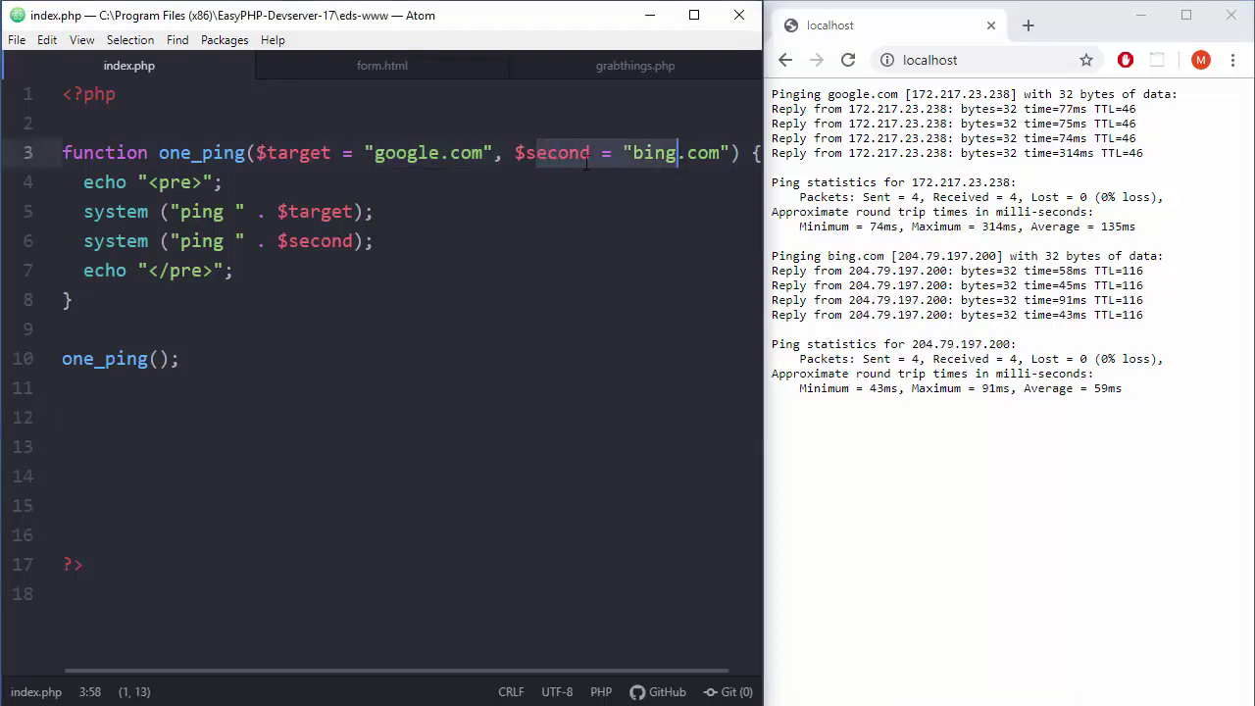
{"action": "left_click", "coordinate": [421, 153]}
{"action": "left_click", "coordinate": [647, 153]}
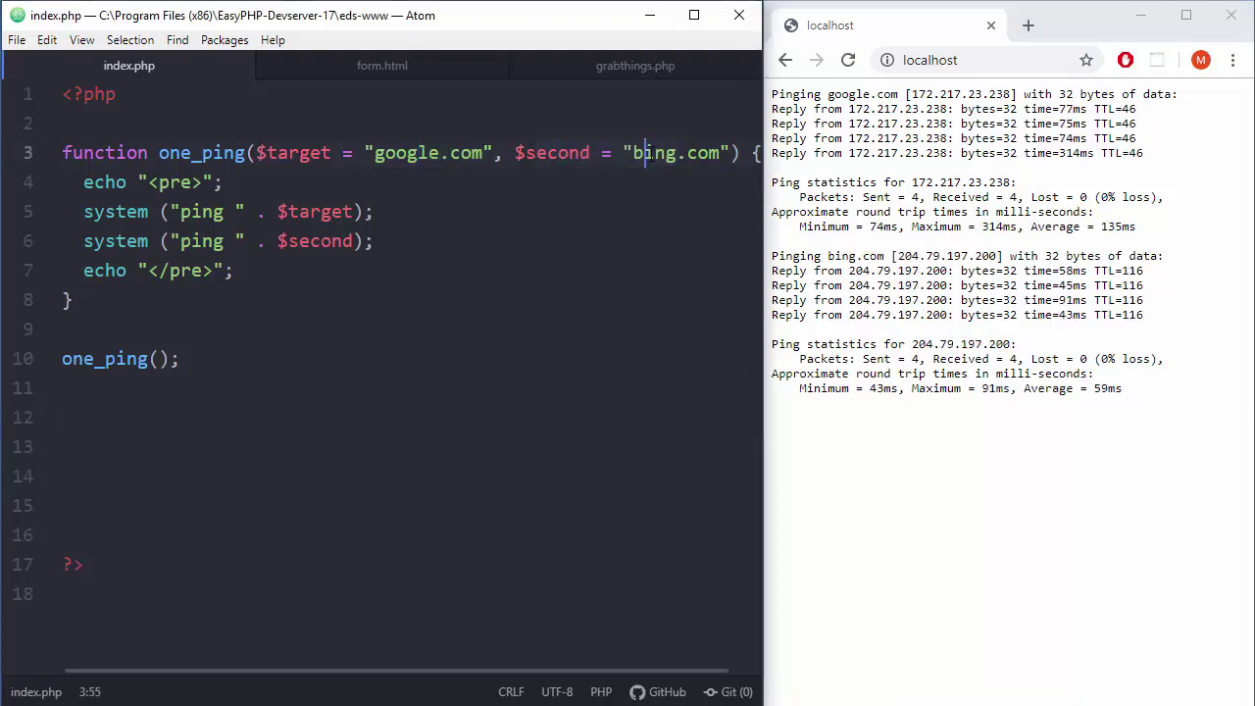
Change line 10 to one_ping("facebook.com", "yahoo.com") and save.
{"action": "left_click", "coordinate": [161, 359]}
{"action": "type", "text": "\""}
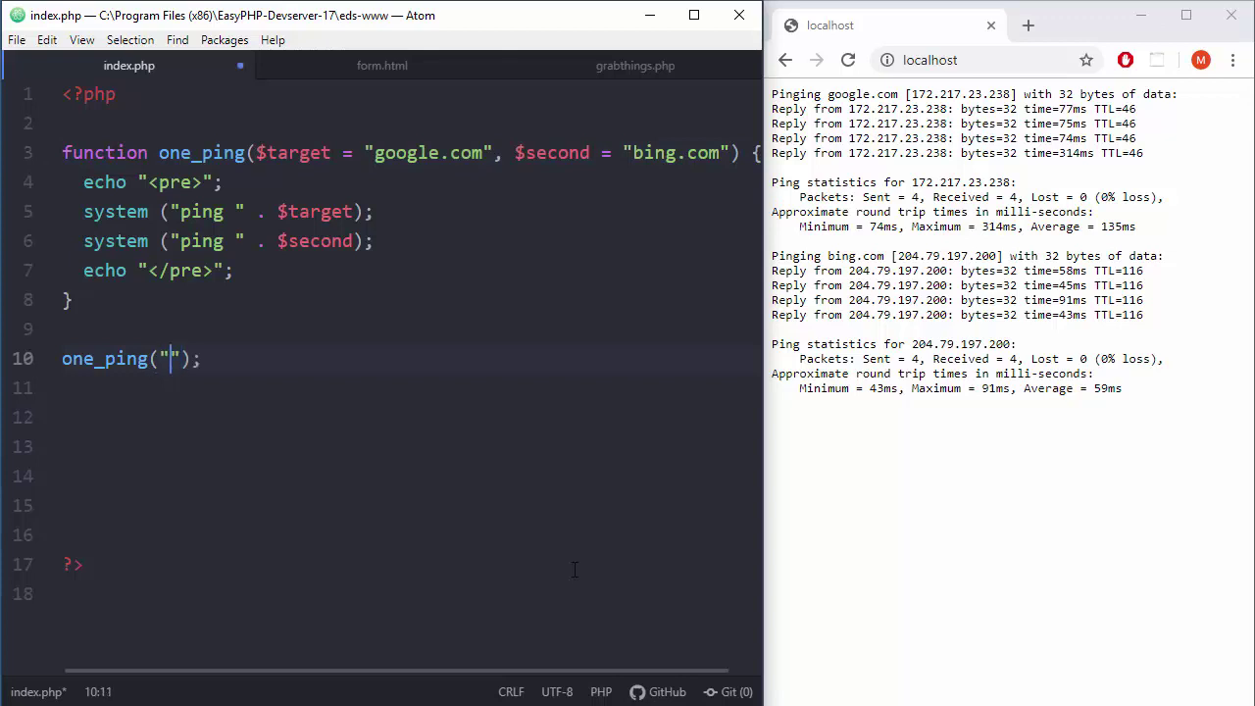
{"action": "type", "text": "facebook."}
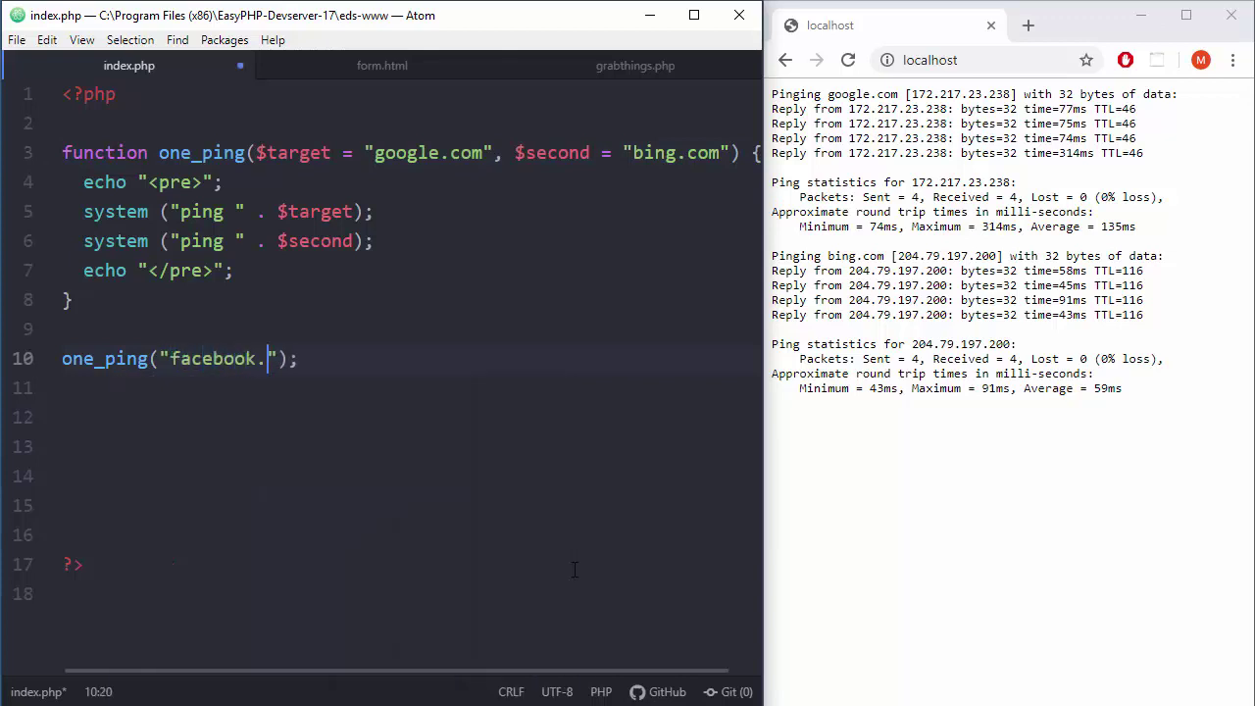
{"action": "type", "text": "com"}
{"action": "key", "text": "Escape"}
{"action": "key", "text": "Right"}
{"action": "type", "text": ", \""}
{"action": "type", "text": "yahoo.com"}
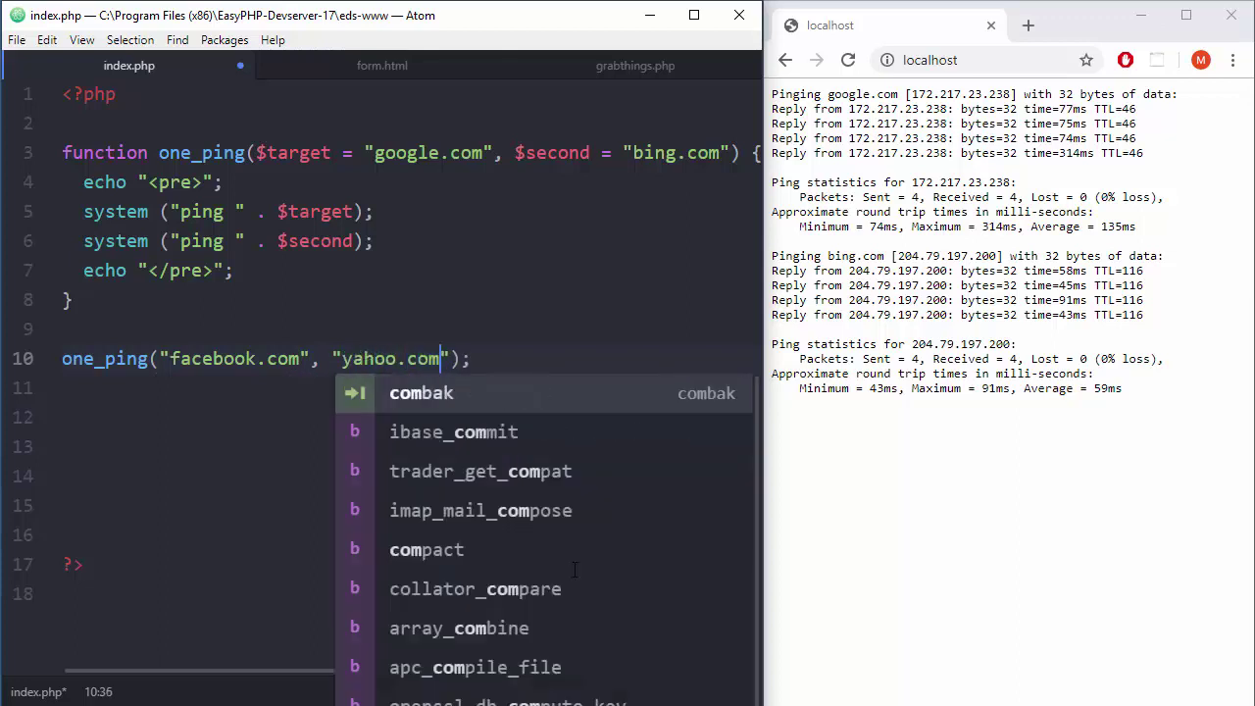
{"action": "key", "text": "ctrl+s"}
{"action": "left_click", "coordinate": [323, 359]}
{"action": "left_click", "coordinate": [378, 359]}
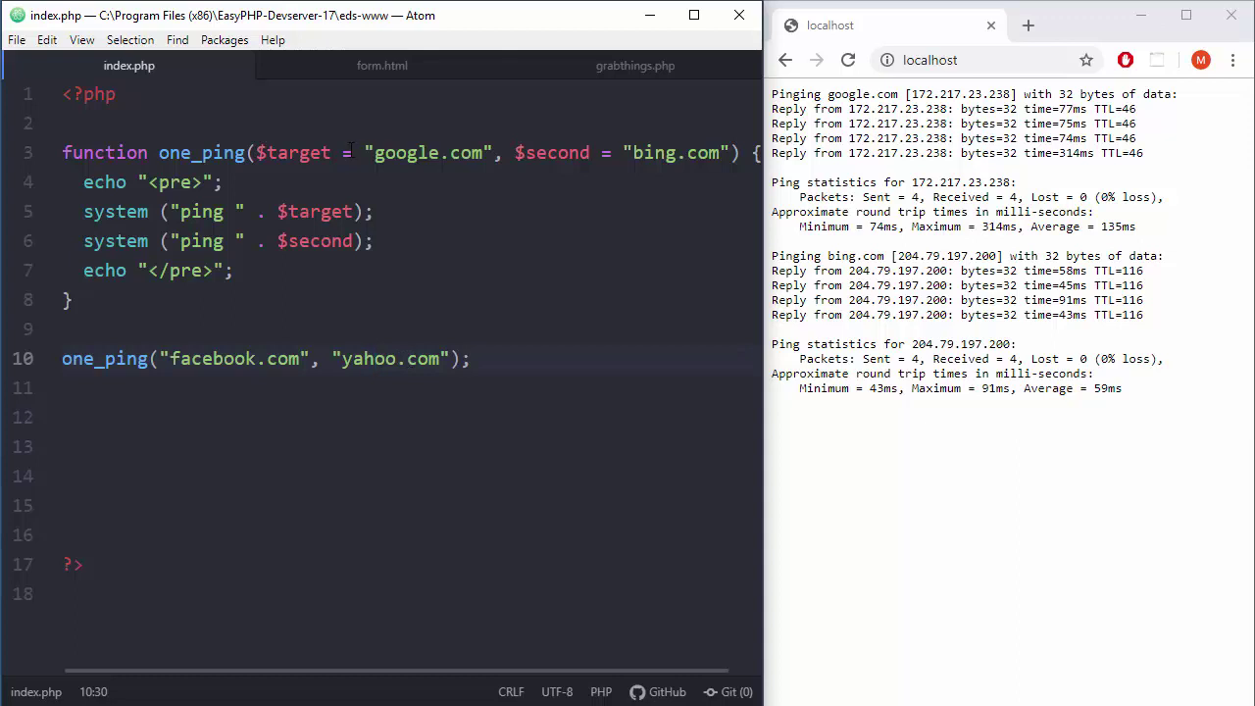
Compare the two hosts passed in the call with the default hosts in the signature.
{"action": "mouse_move", "coordinate": [344, 151]}
{"action": "left_mouse_down"}
{"action": "mouse_move", "coordinate": [667, 152]}
{"action": "mouse_move", "coordinate": [365, 152]}
{"action": "left_mouse_up"}
{"action": "left_click", "coordinate": [680, 152]}
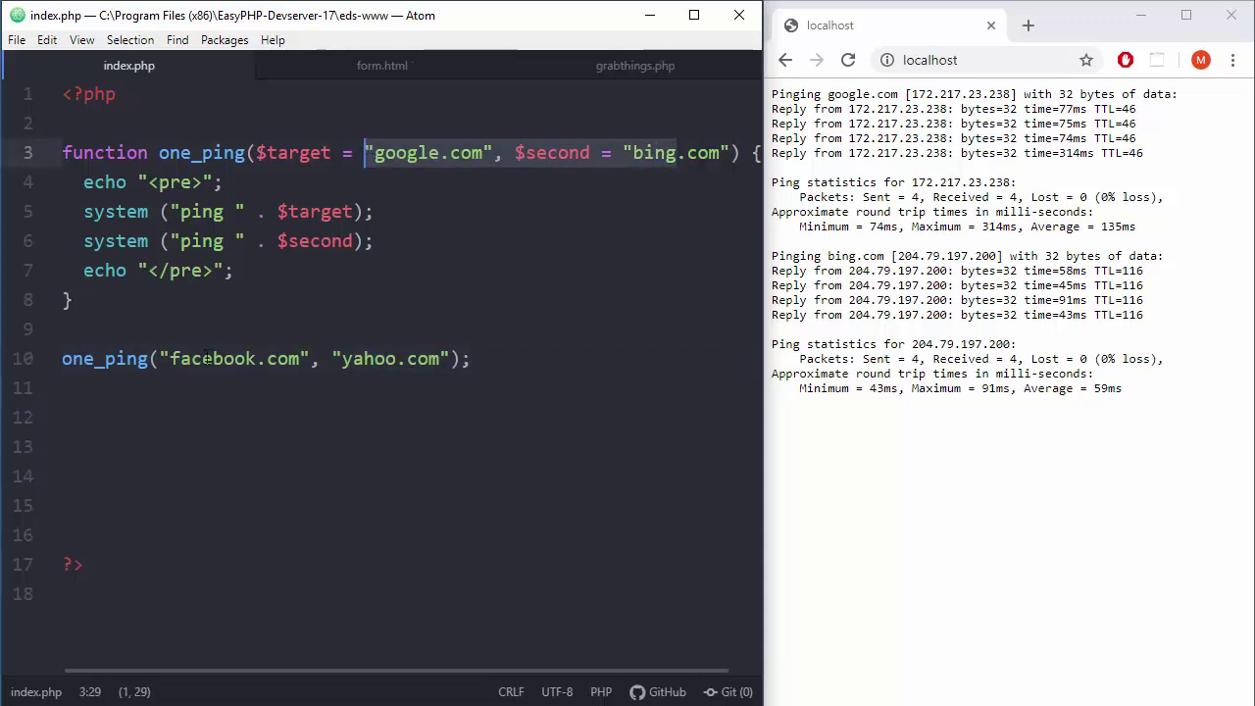
{"action": "left_click_drag", "start_coordinate": [204, 358], "coordinate": [442, 357]}
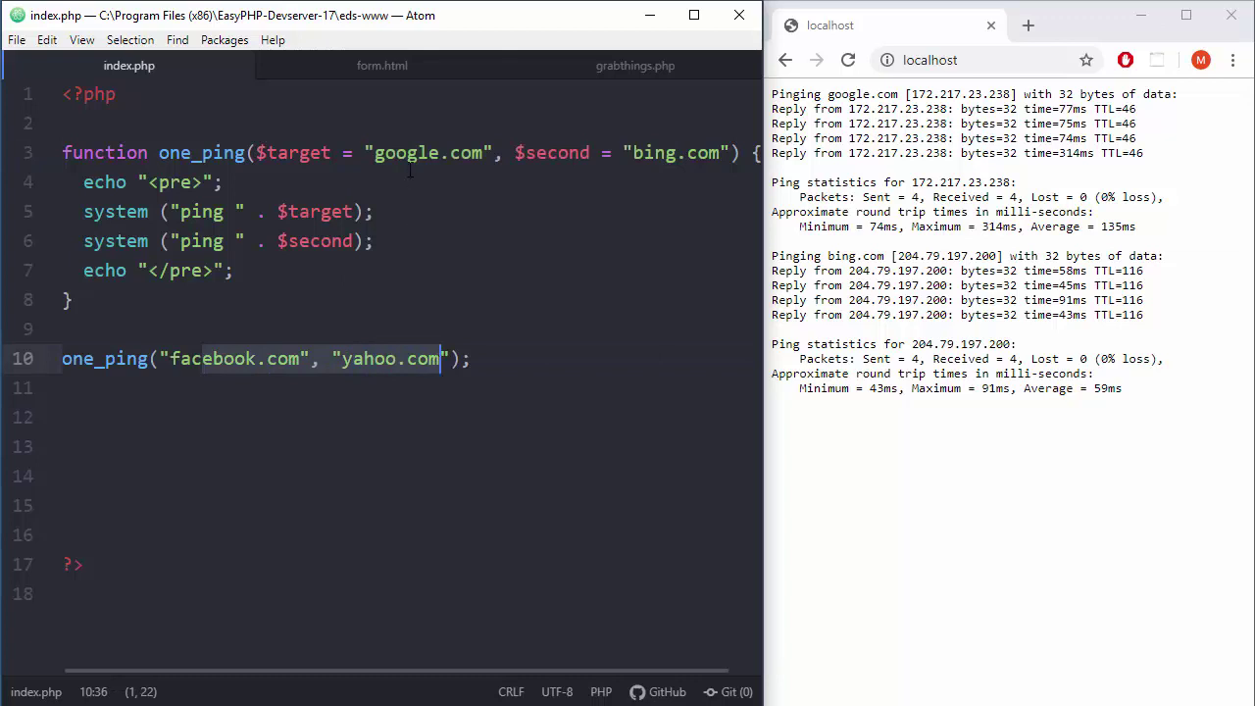
{"action": "left_click_drag", "start_coordinate": [410, 152], "coordinate": [657, 153]}
Reload localhost and match the facebook.com and yahoo.com output to the call.
{"action": "left_click", "coordinate": [796, 208]}
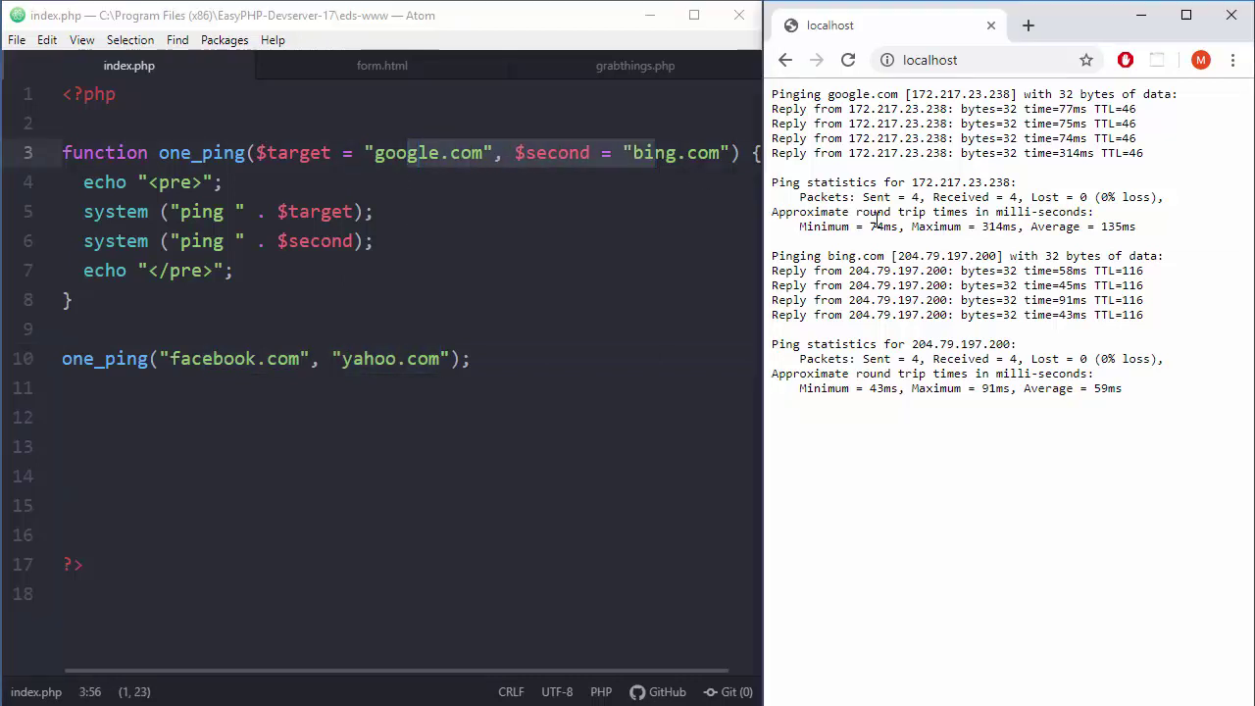
{"action": "left_click", "coordinate": [848, 60]}
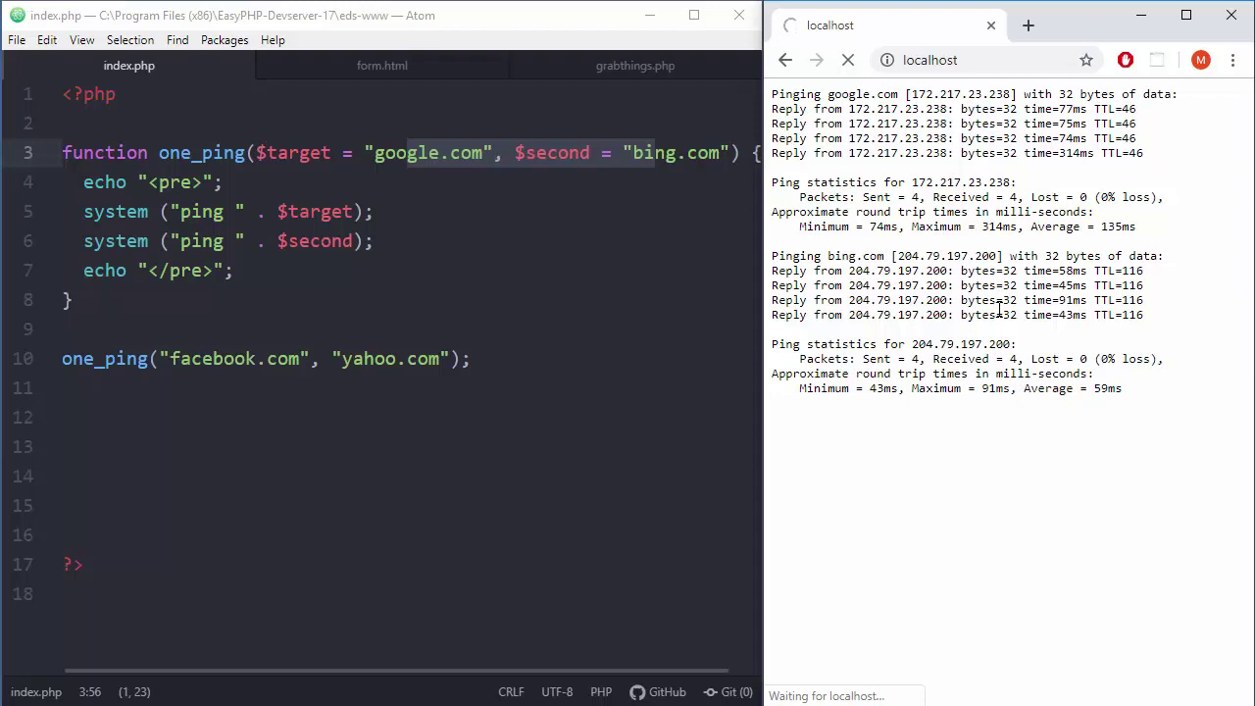
{"action": "left_click_drag", "start_coordinate": [835, 94], "coordinate": [915, 94]}
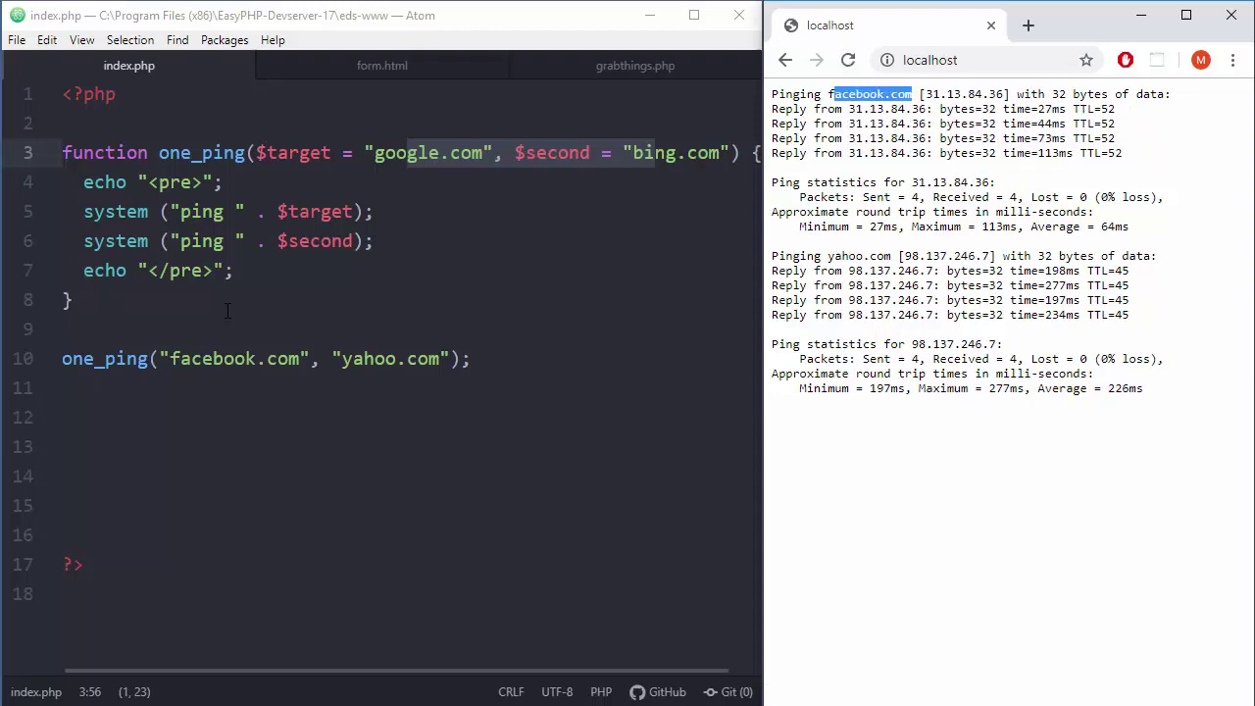
{"action": "left_click", "coordinate": [203, 359]}
{"action": "double_click", "coordinate": [370, 359]}
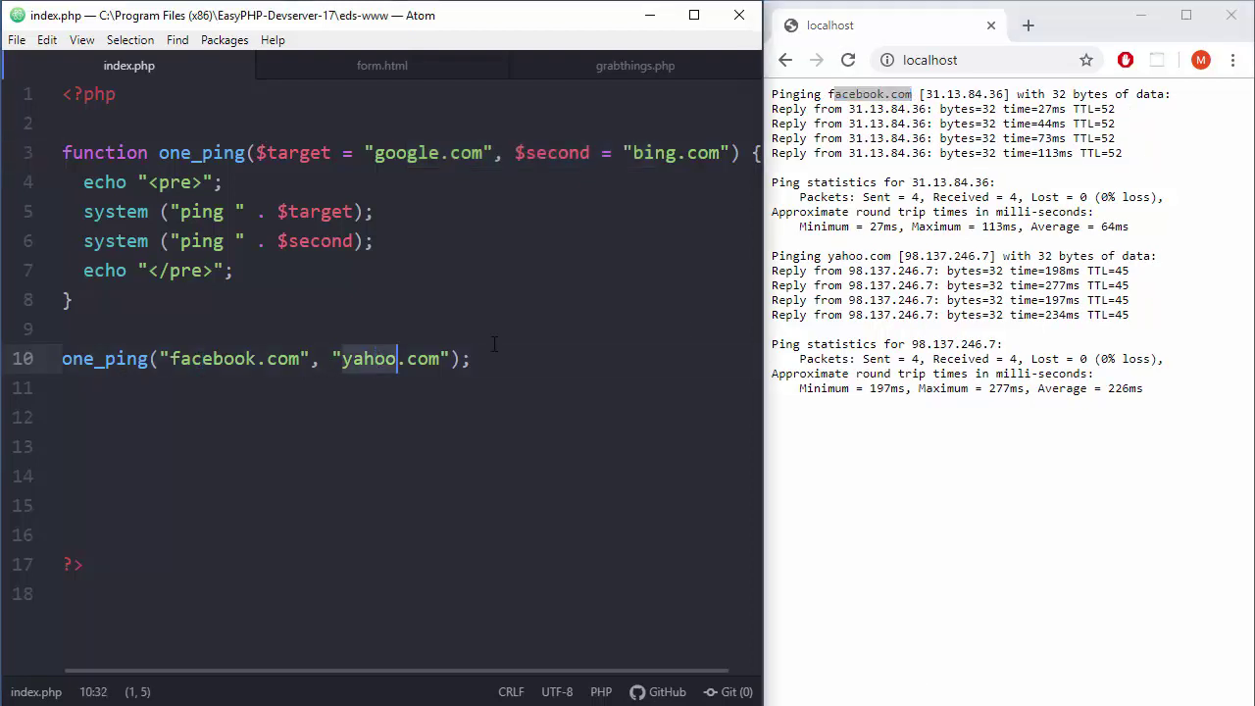
{"action": "left_click", "coordinate": [487, 373]}
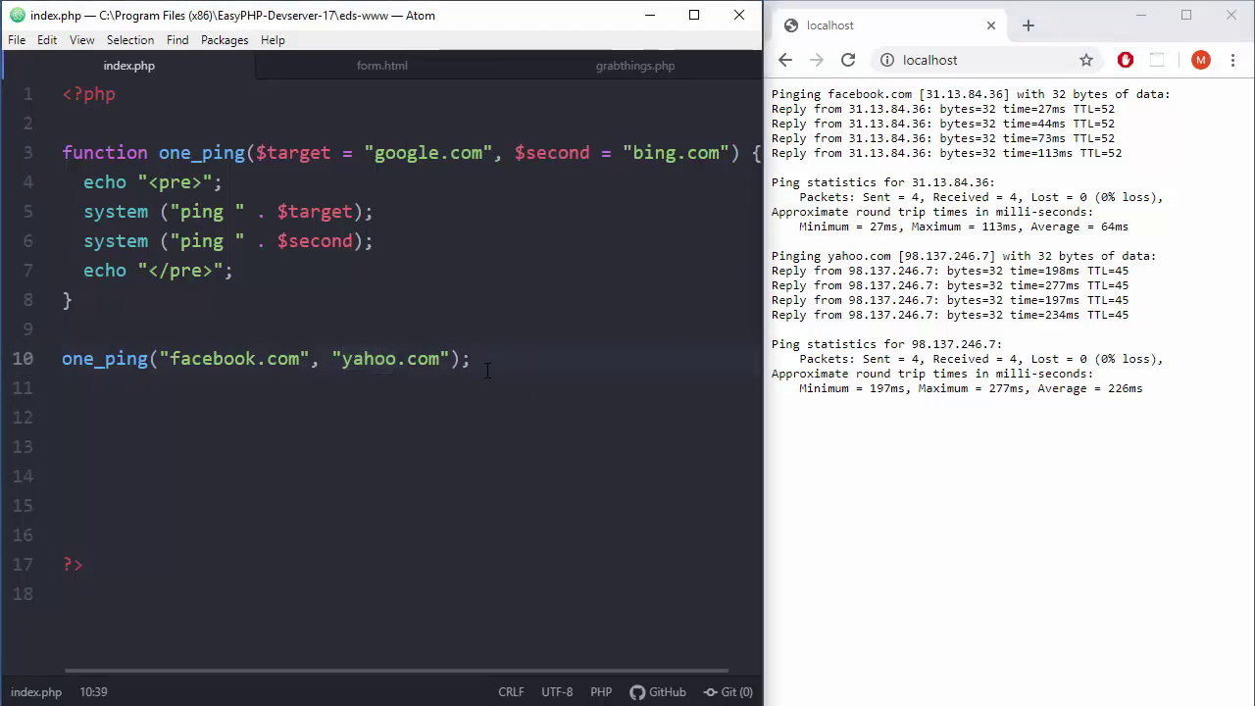
Remove the , "yahoo.com" argument from line 10 and save.
{"action": "key", "text": "Left"}
{"action": "key", "text": "Left"}
{"action": "key", "text": "BackSpace"}
{"action": "key", "text": "BackSpace"}
{"action": "key", "text": "BackSpace"}
{"action": "key", "text": "BackSpace"}
{"action": "key", "text": "BackSpace"}
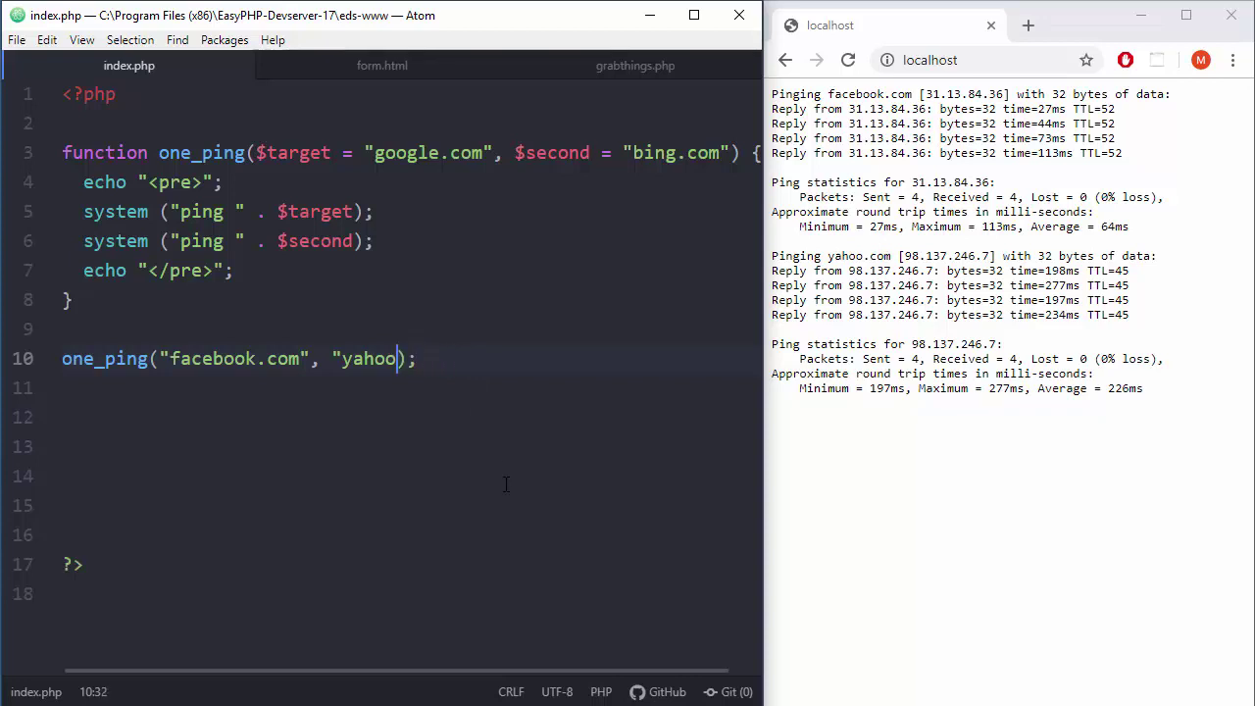
{"action": "key", "text": "BackSpace"}
{"action": "key", "text": "BackSpace"}
{"action": "key", "text": "BackSpace"}
{"action": "key", "text": "BackSpace"}
{"action": "key", "text": "BackSpace"}
{"action": "key", "text": "BackSpace"}
{"action": "key", "text": "BackSpace"}
{"action": "key", "text": "BackSpace"}
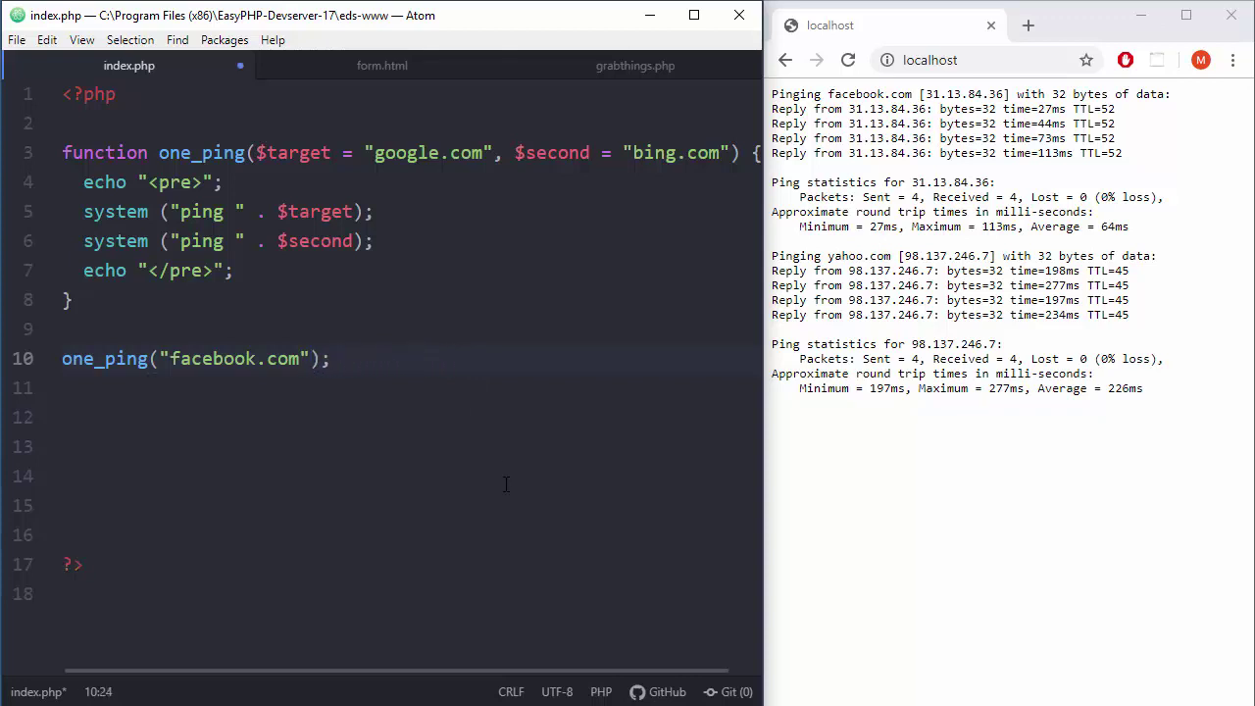
{"action": "key", "text": "ctrl+s"}
Compare the lone facebook.com argument with the parameter list on line 3.
{"action": "left_click", "coordinate": [203, 357]}
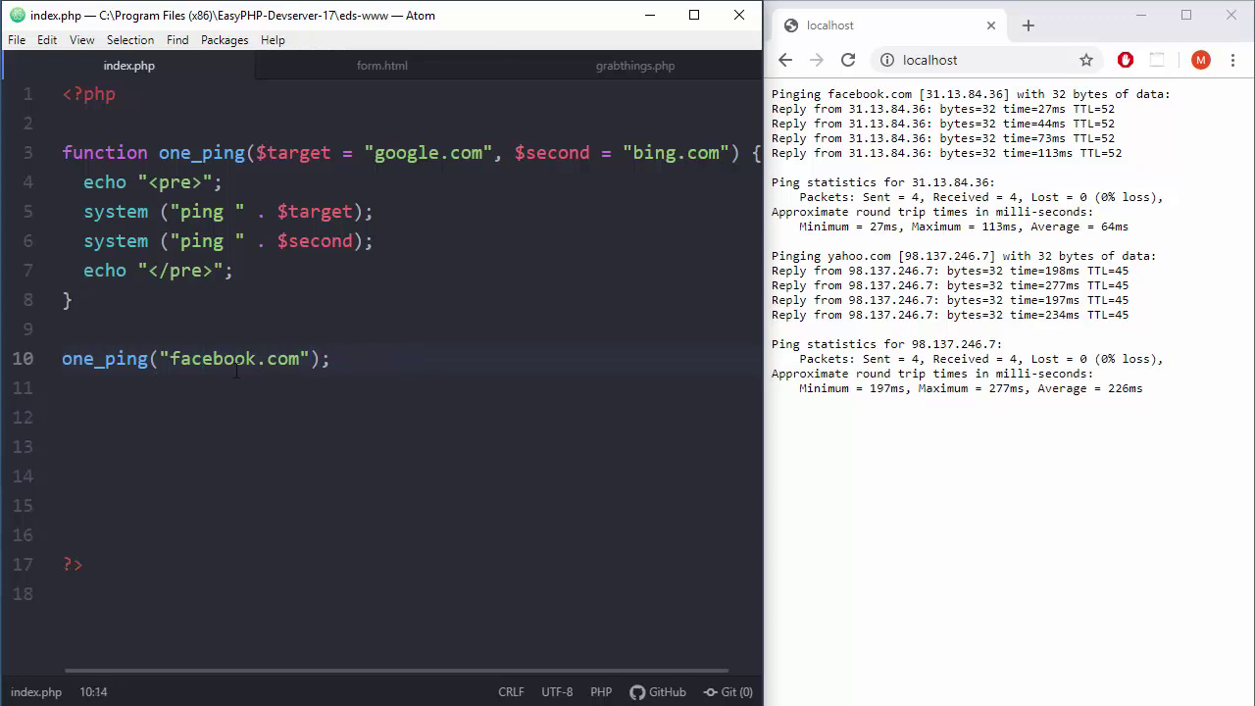
{"action": "left_click", "coordinate": [312, 358]}
{"action": "left_click_drag", "start_coordinate": [129, 153], "coordinate": [689, 152]}
{"action": "left_click", "coordinate": [722, 153]}
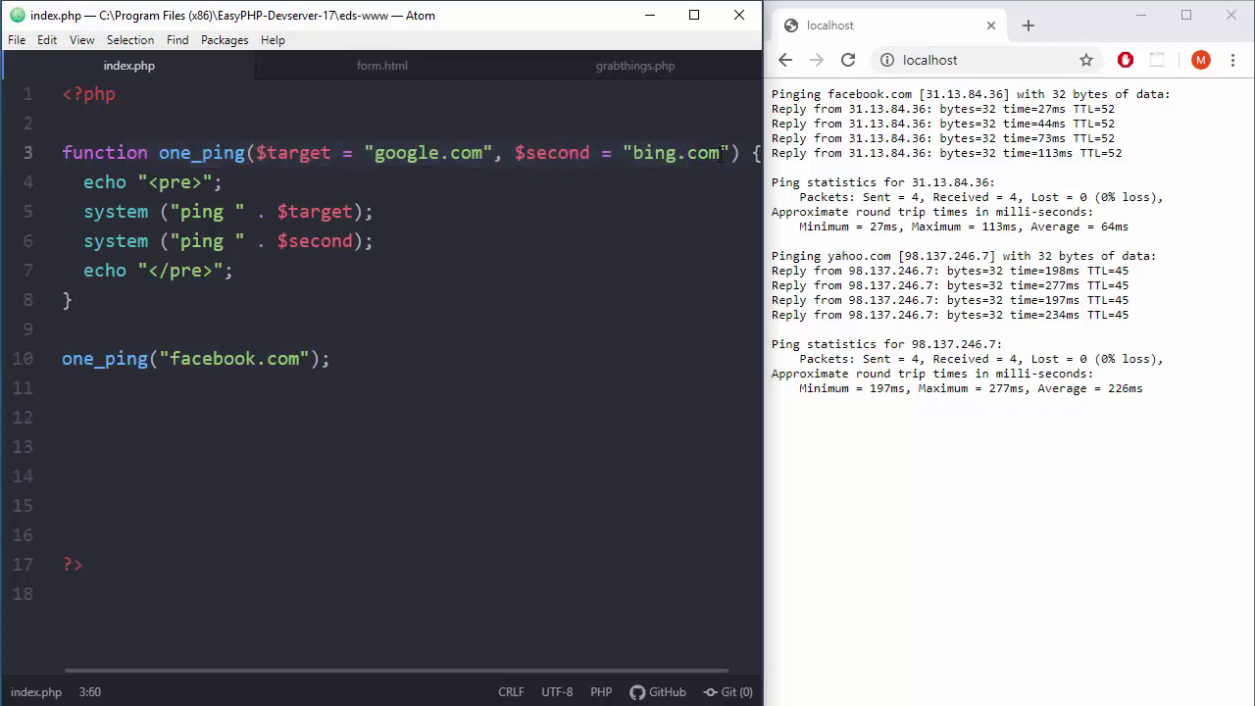
{"action": "left_click_drag", "start_coordinate": [729, 153], "coordinate": [257, 153]}
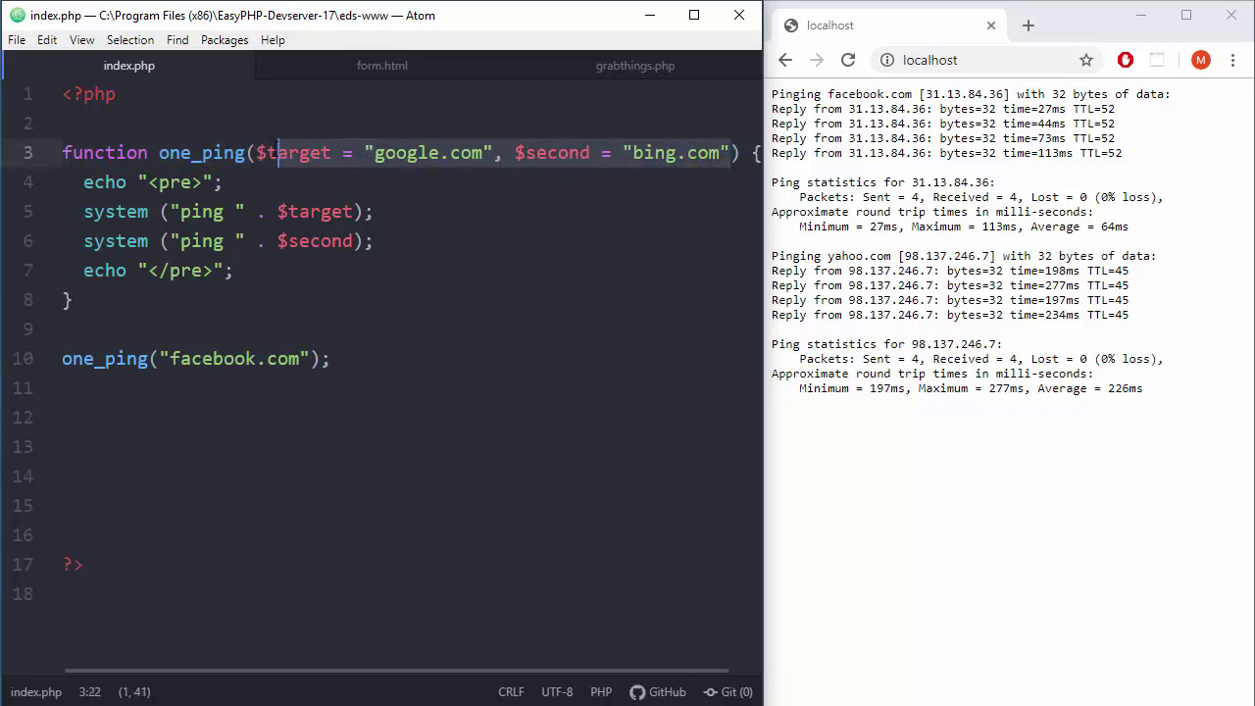
Show facebook.com replacing the google.com default while $second keeps bing.com.
{"action": "left_click", "coordinate": [253, 359]}
{"action": "left_click", "coordinate": [316, 359]}
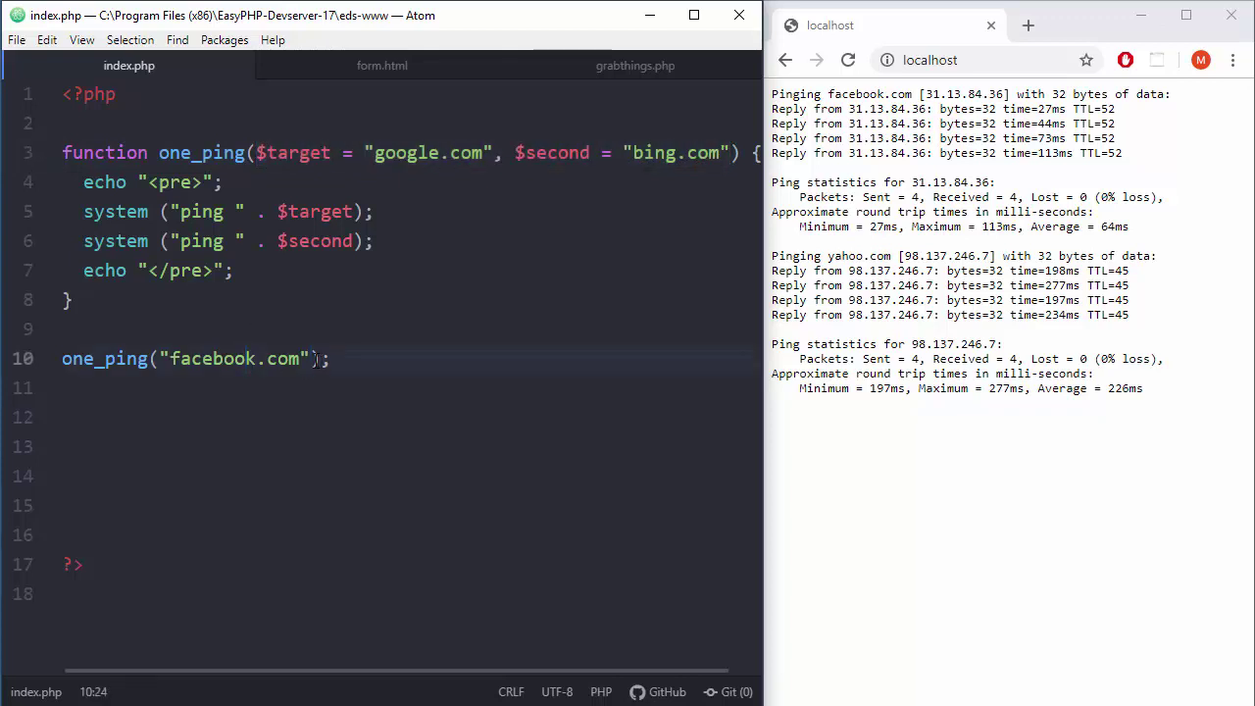
{"action": "left_click_drag", "start_coordinate": [505, 152], "coordinate": [729, 153]}
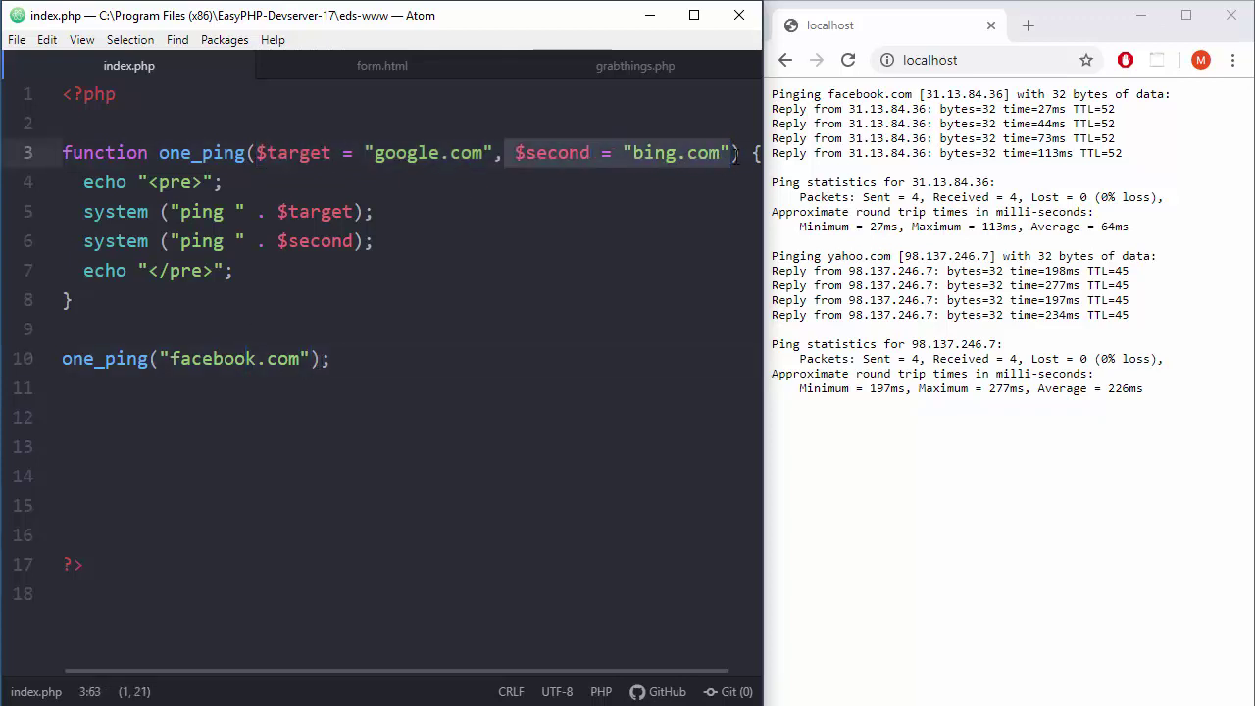
{"action": "left_click", "coordinate": [722, 153]}
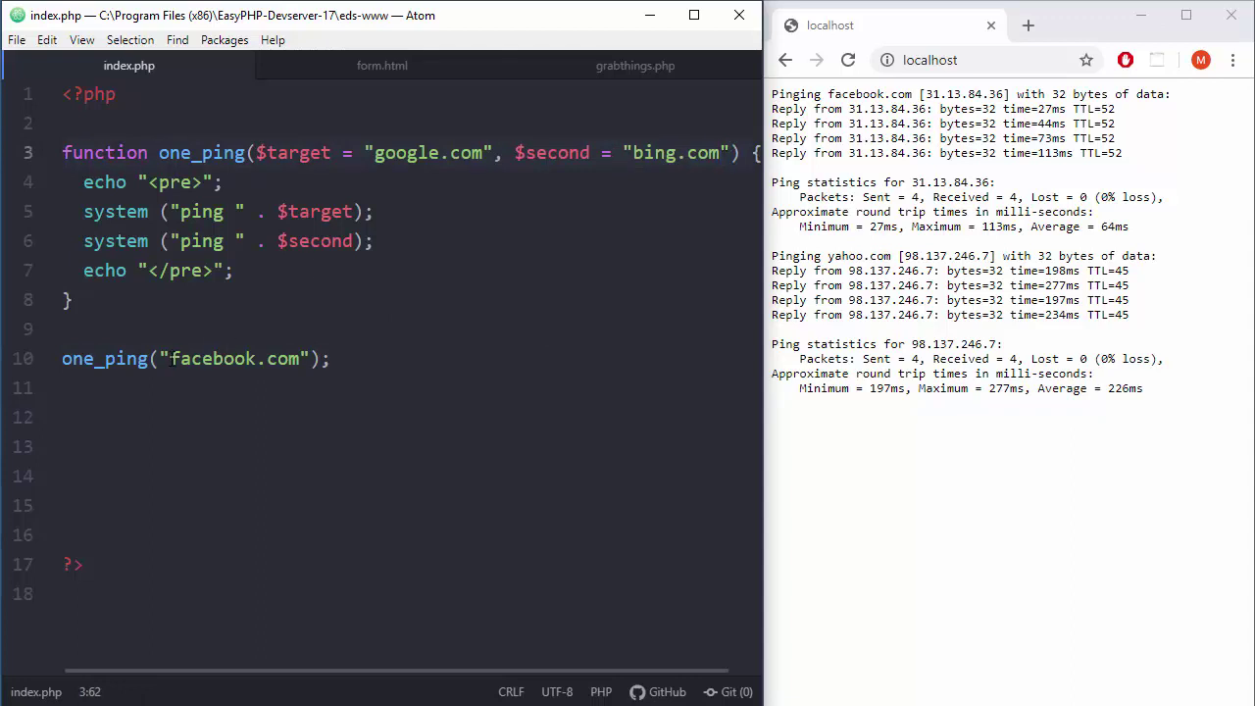
{"action": "left_click_drag", "start_coordinate": [168, 359], "coordinate": [302, 359]}
{"action": "left_click_drag", "start_coordinate": [266, 153], "coordinate": [495, 153]}
Reload localhost and match the facebook.com and bing.com ping results to the code.
{"action": "left_click", "coordinate": [922, 256]}
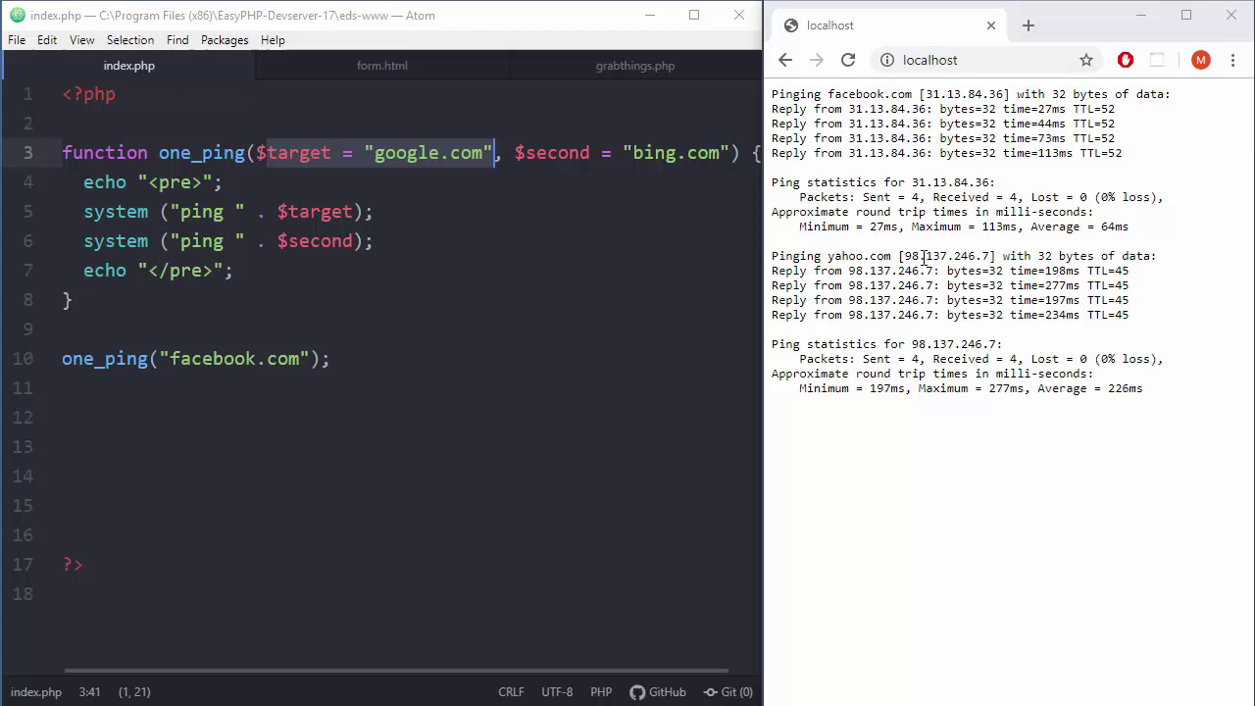
{"action": "left_click", "coordinate": [848, 60]}
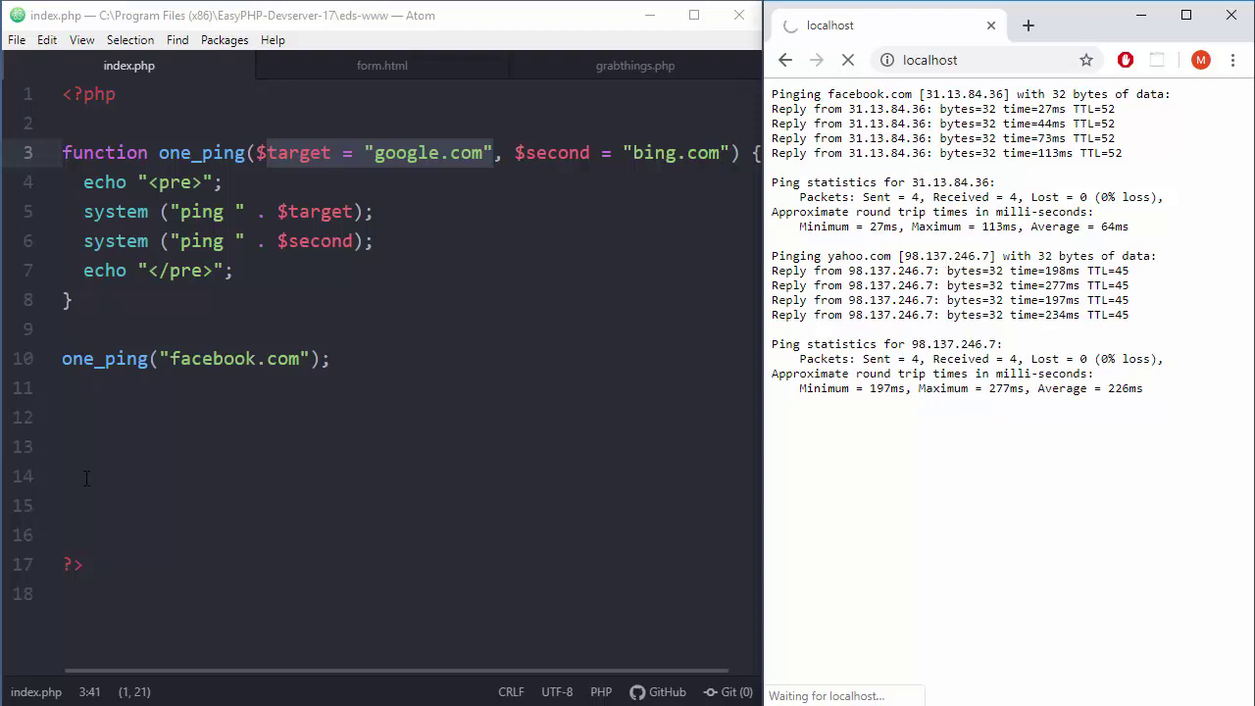
{"action": "left_click", "coordinate": [656, 153]}
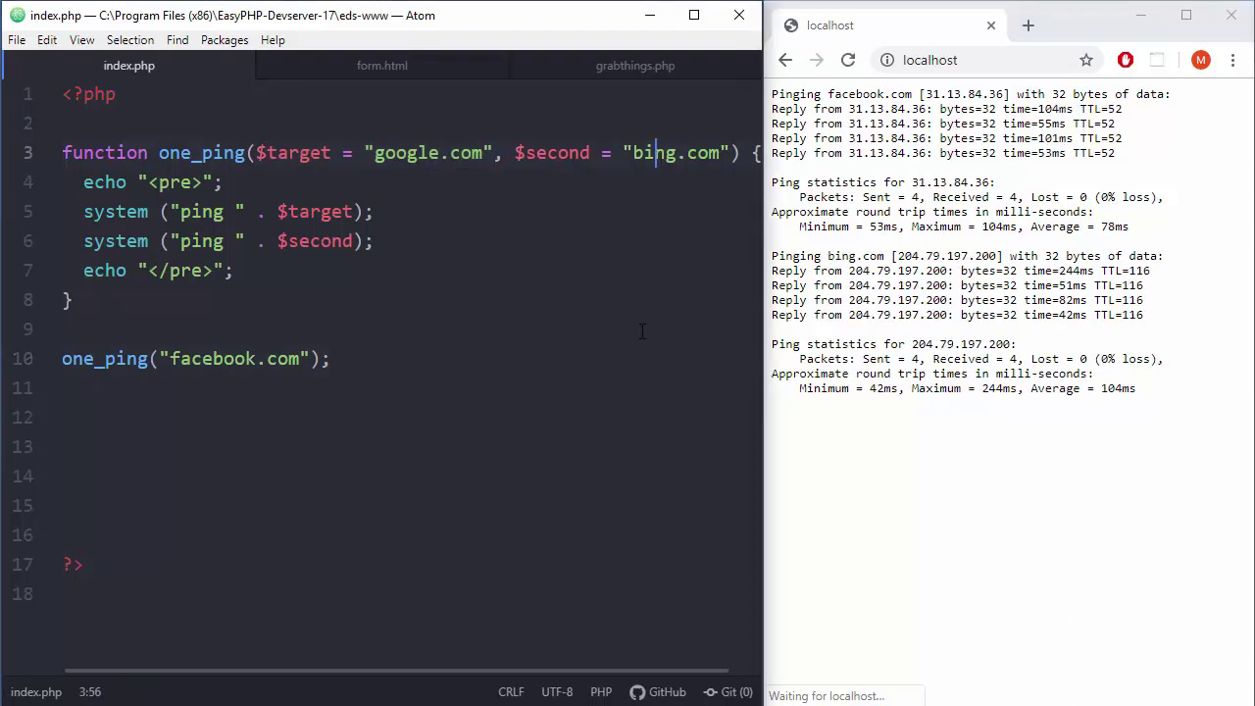
{"action": "left_click_drag", "start_coordinate": [841, 94], "coordinate": [900, 95]}
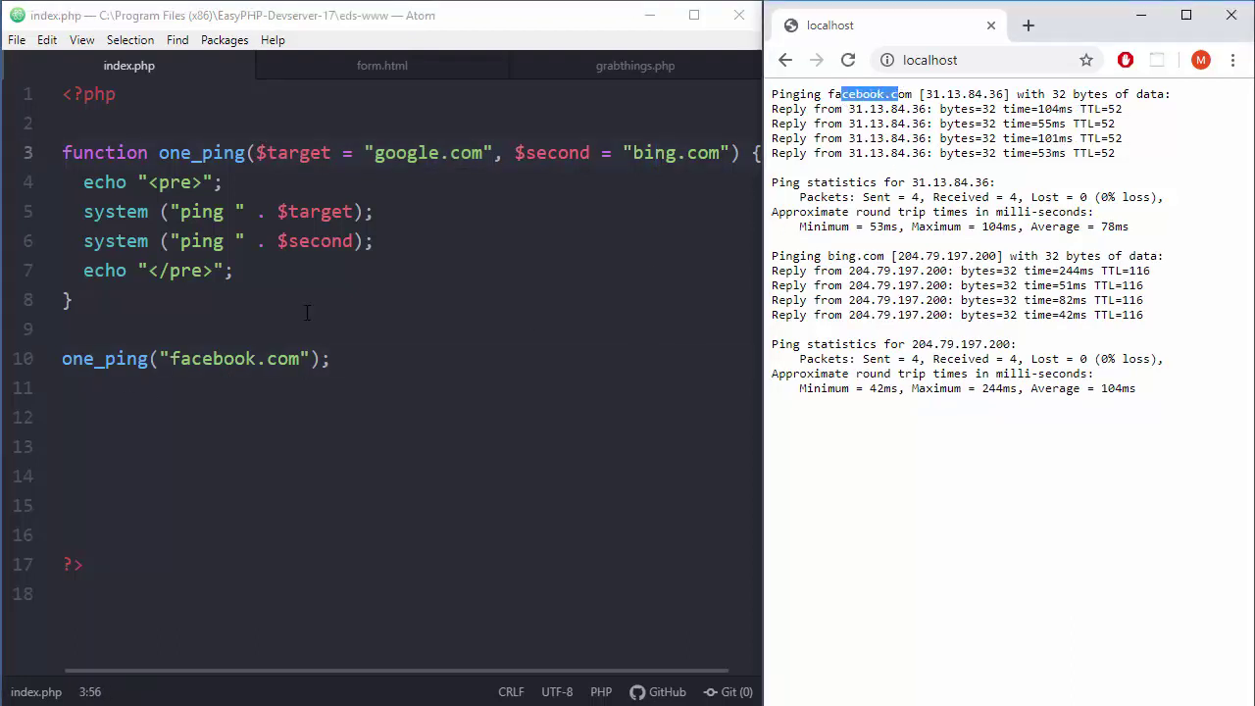
{"action": "left_click_drag", "start_coordinate": [306, 359], "coordinate": [171, 359]}
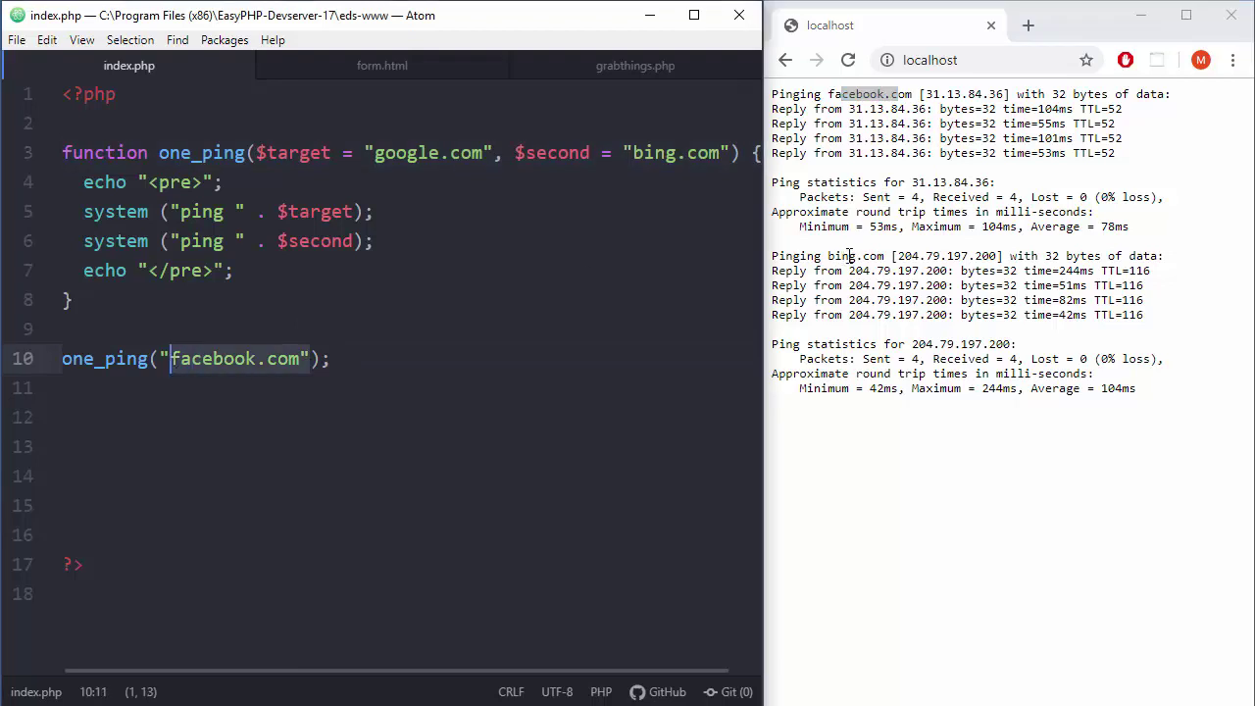
{"action": "left_click_drag", "start_coordinate": [886, 256], "coordinate": [814, 252]}
Highlight the $second default bing.com as the source of the second ping.
{"action": "left_click_drag", "start_coordinate": [515, 153], "coordinate": [733, 153]}
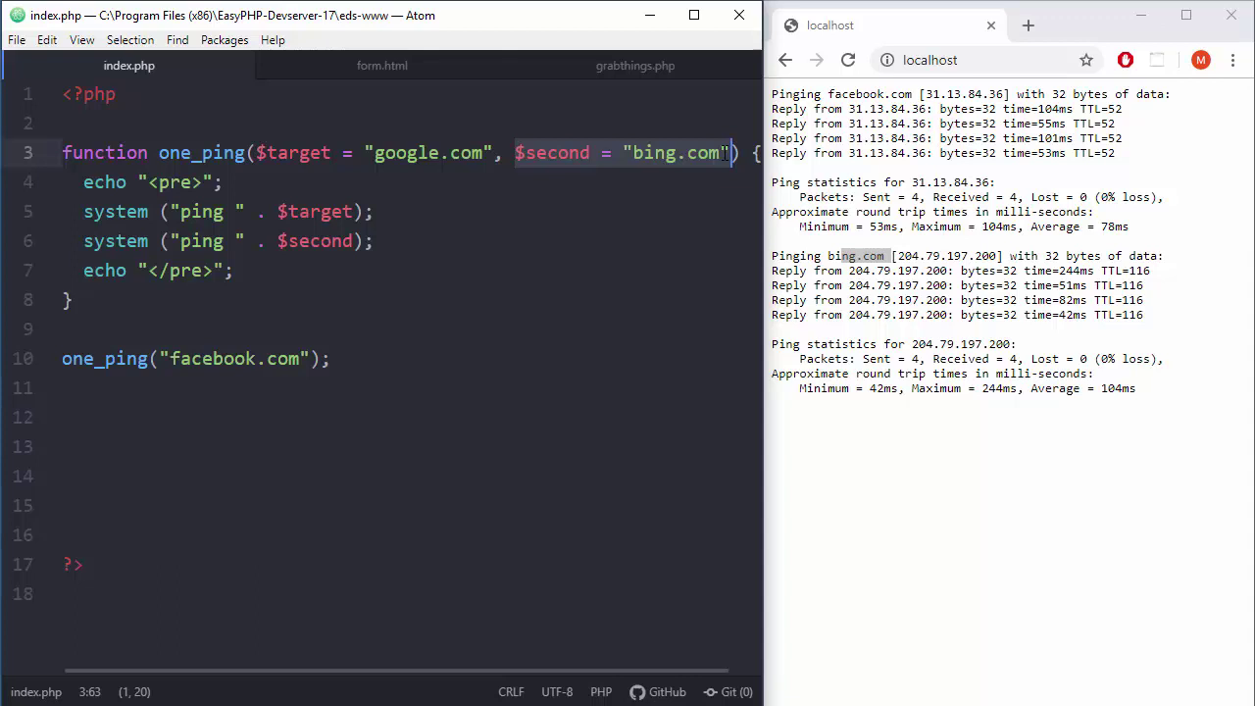
{"action": "left_click", "coordinate": [726, 152]}
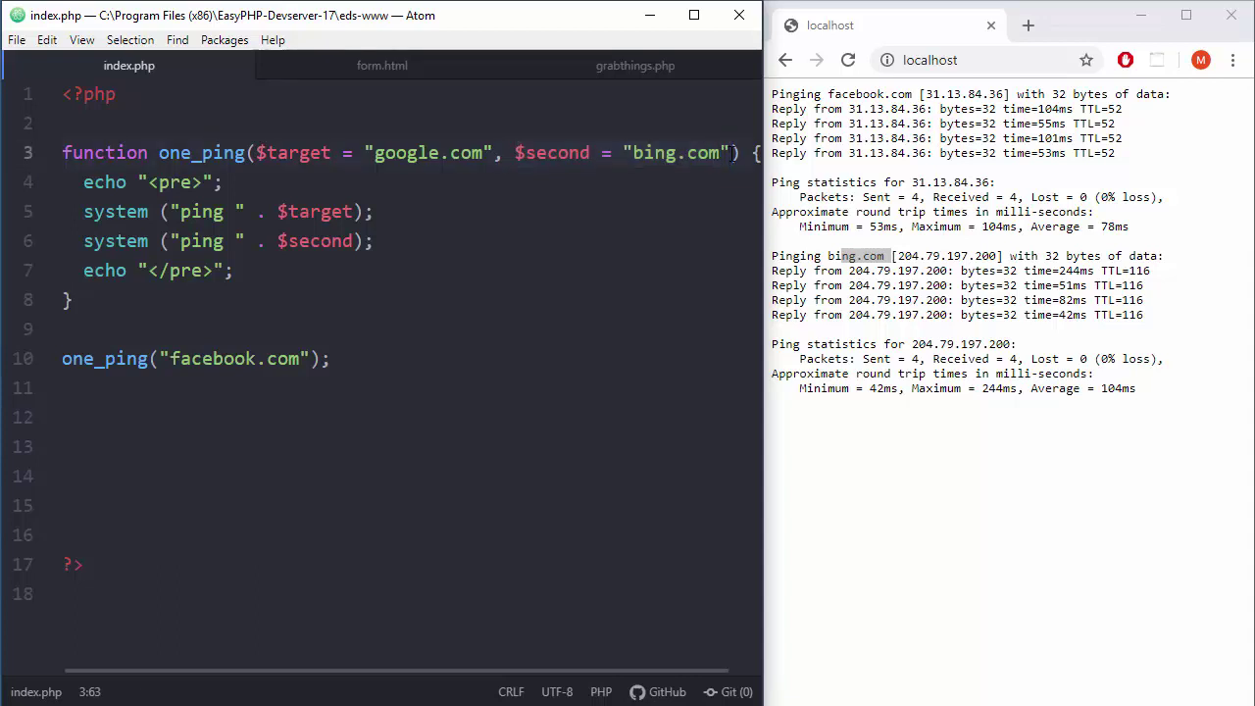
{"action": "left_click", "coordinate": [536, 289]}
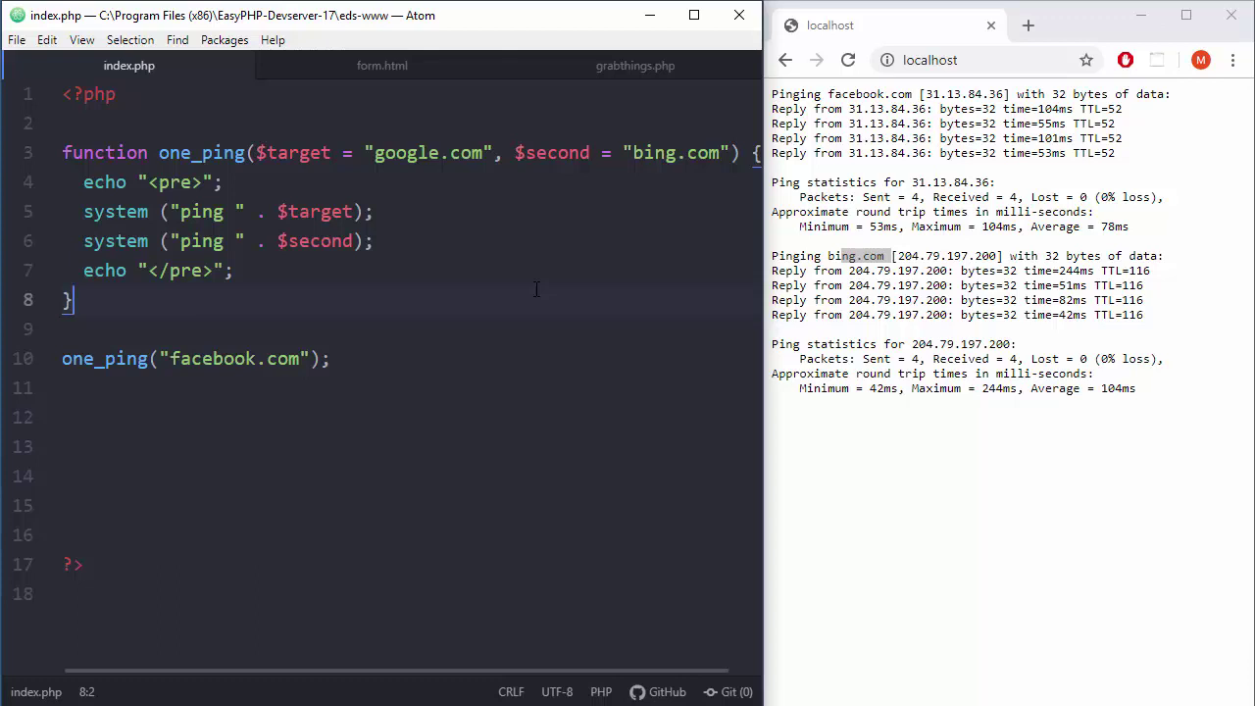
{"action": "left_click_drag", "start_coordinate": [516, 153], "coordinate": [730, 153]}
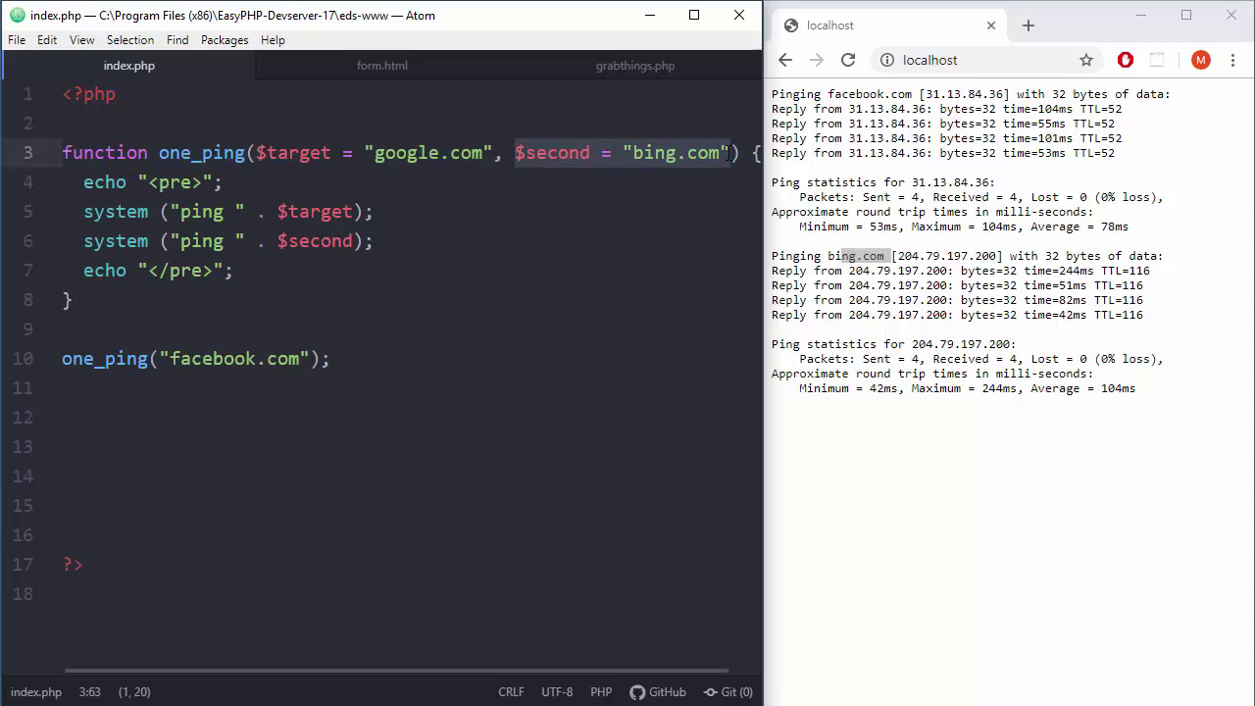
Save index.php with line 10 calling one_ping($second = "facebook.com").
{"action": "left_click", "coordinate": [163, 359]}
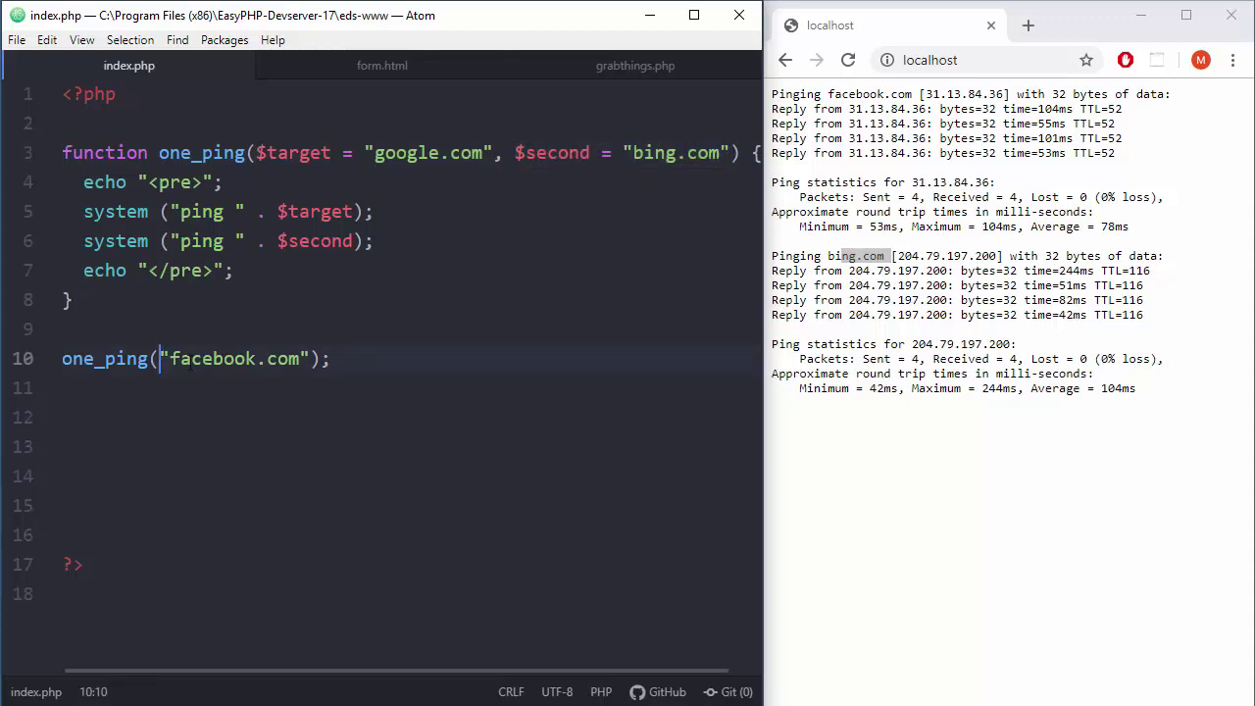
{"action": "type", "text": "$second"}
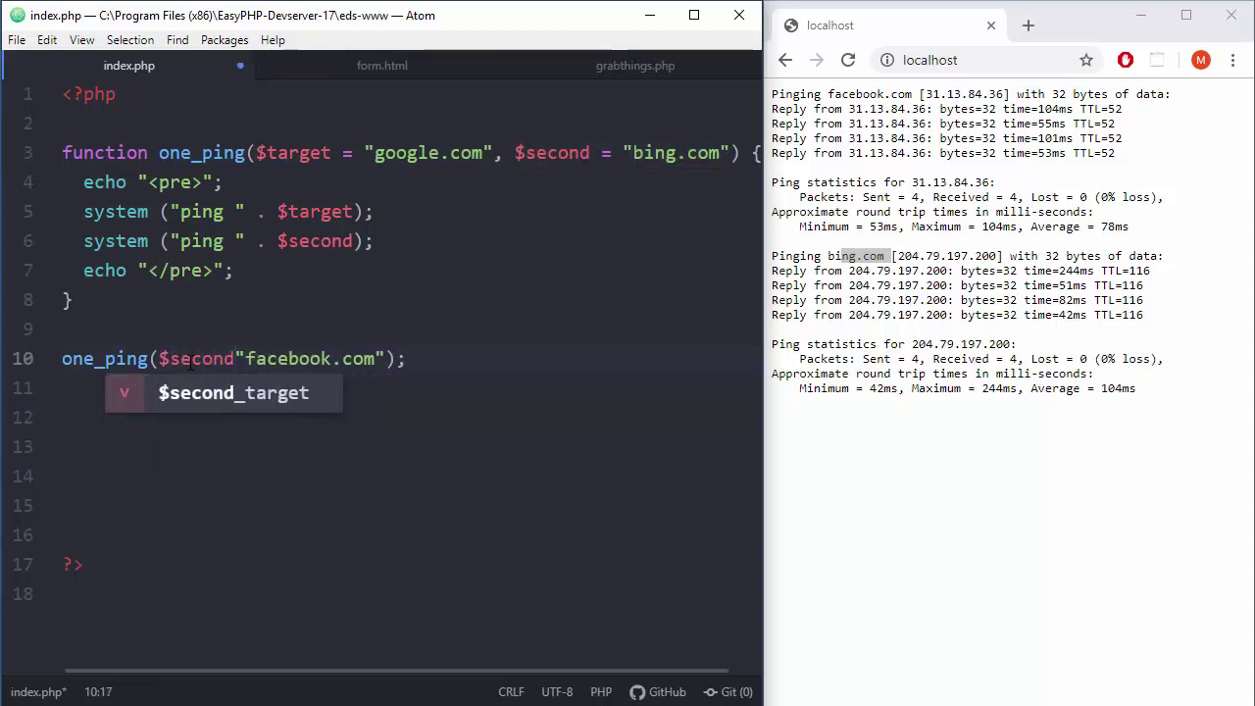
{"action": "type", "text": " ="}
{"action": "key", "text": "Left"}
{"action": "key", "text": "Left"}
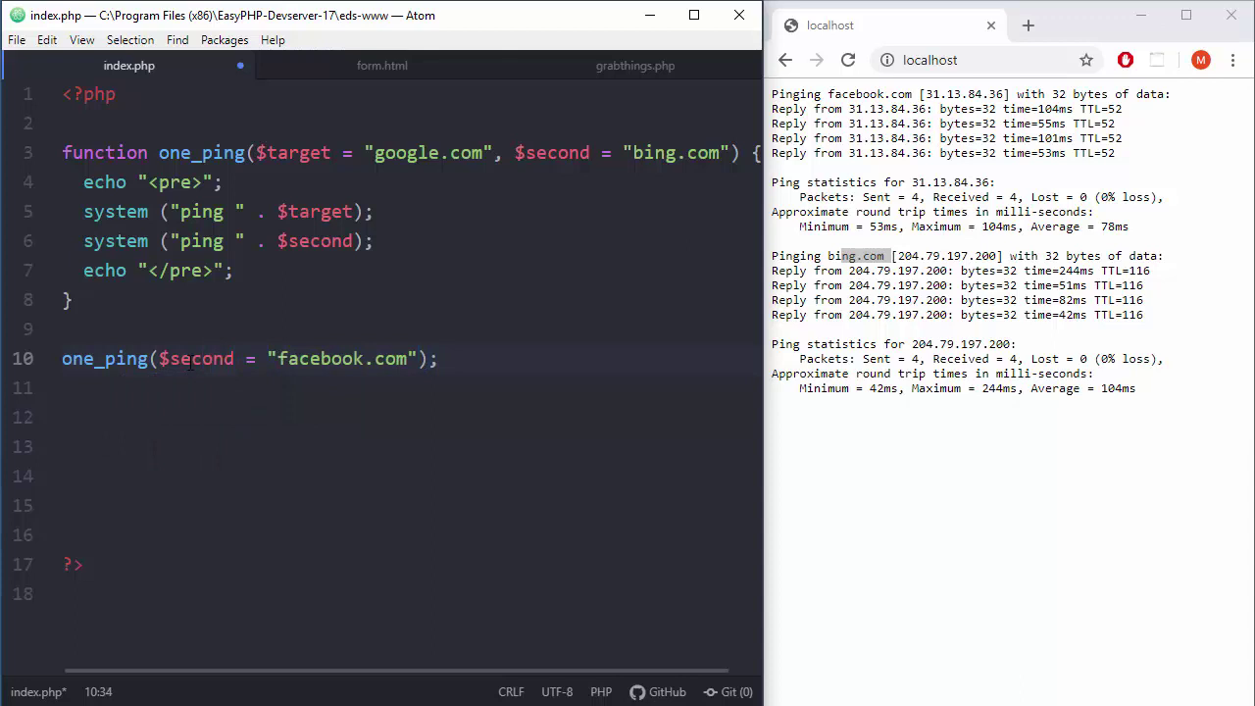
{"action": "key", "text": "ctrl+s"}
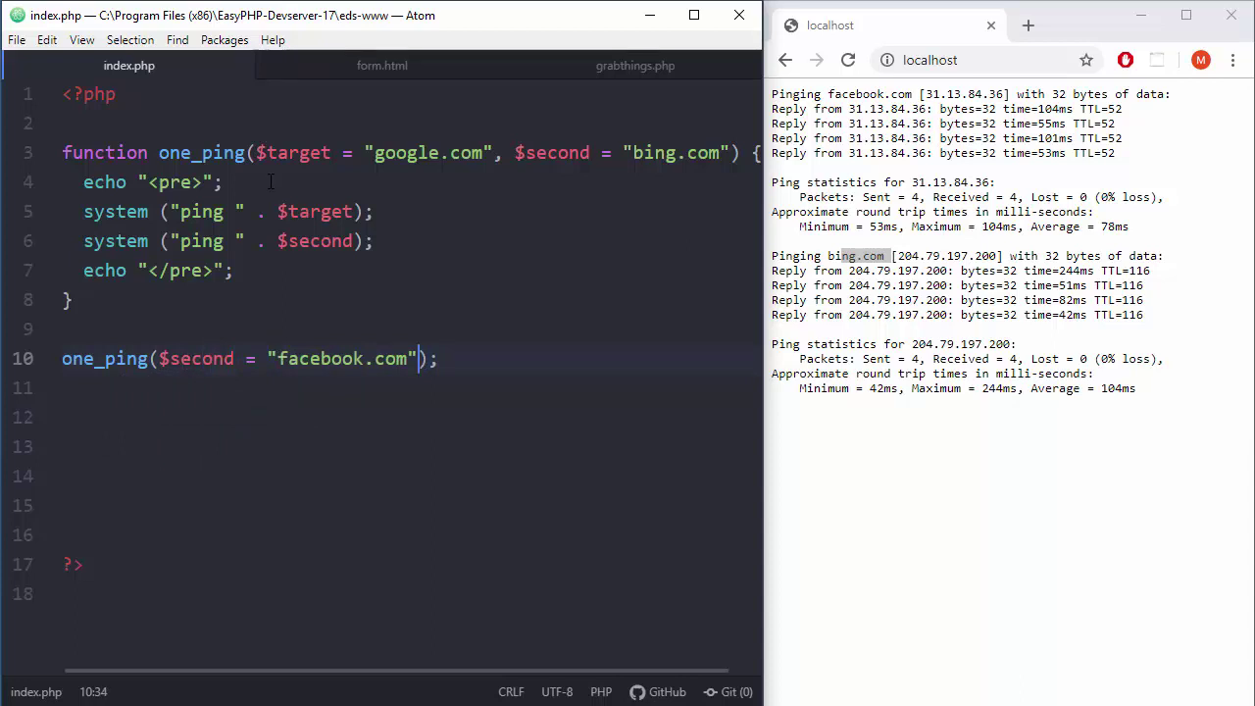
{"action": "left_click_drag", "start_coordinate": [260, 153], "coordinate": [427, 153]}
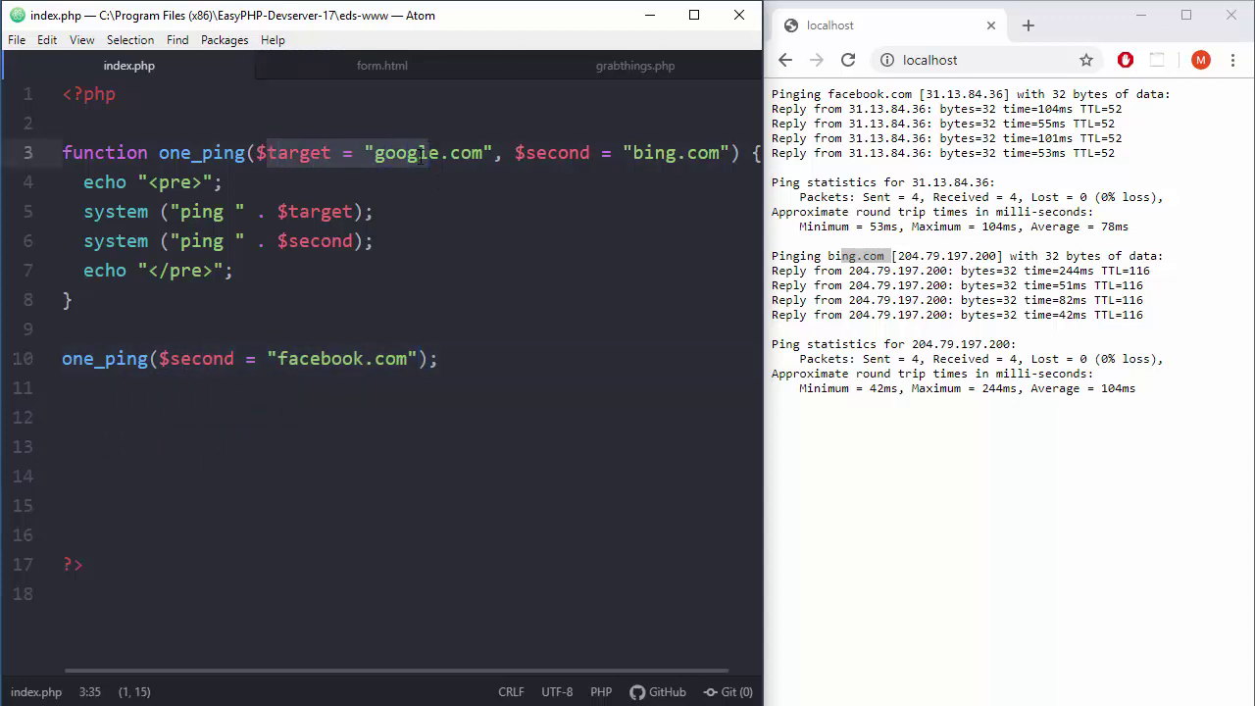
Reload localhost to rerun the pings, showing facebook.com then bing.com results.
{"action": "left_click", "coordinate": [422, 361]}
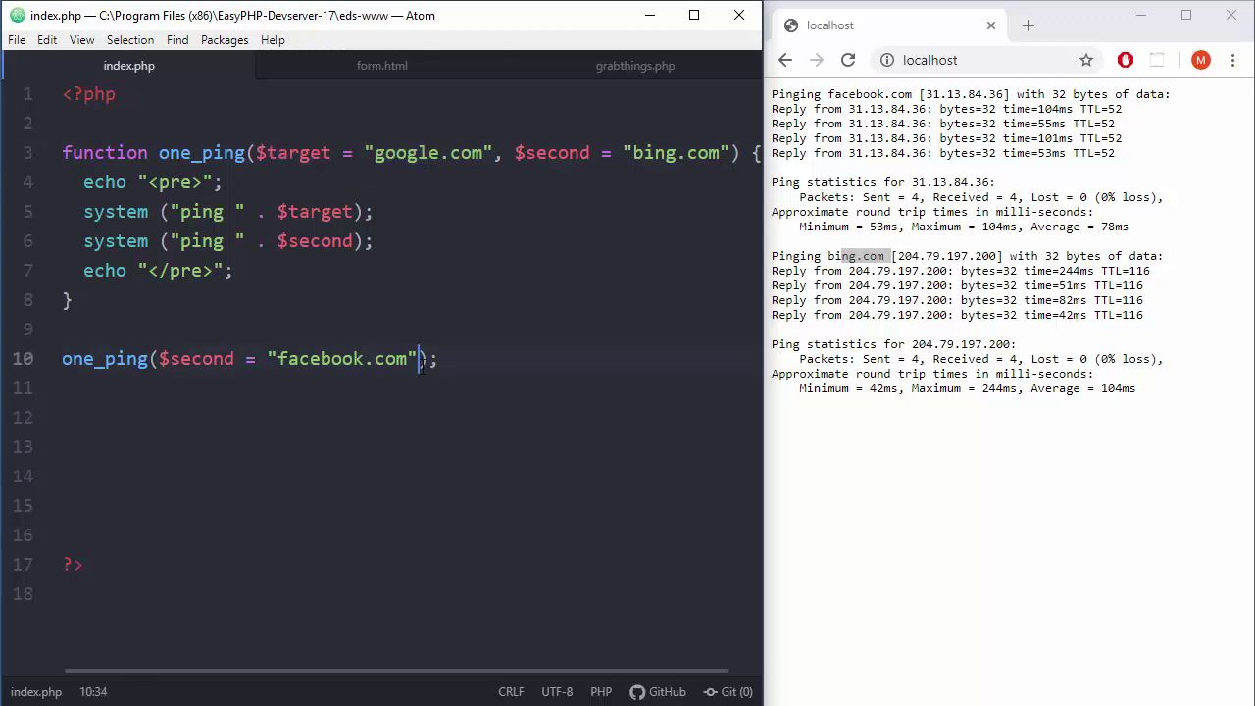
{"action": "left_click_drag", "start_coordinate": [160, 359], "coordinate": [416, 359]}
{"action": "left_click", "coordinate": [420, 359]}
{"action": "left_click", "coordinate": [833, 275]}
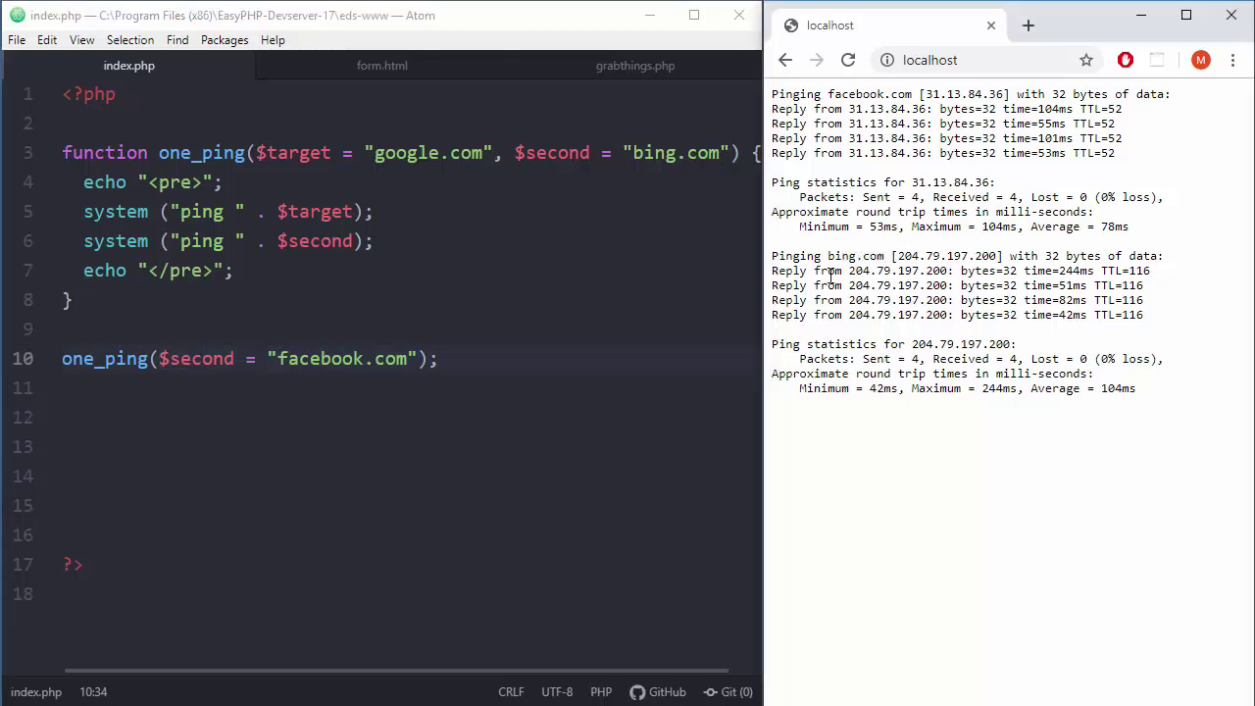
{"action": "left_click", "coordinate": [848, 59]}
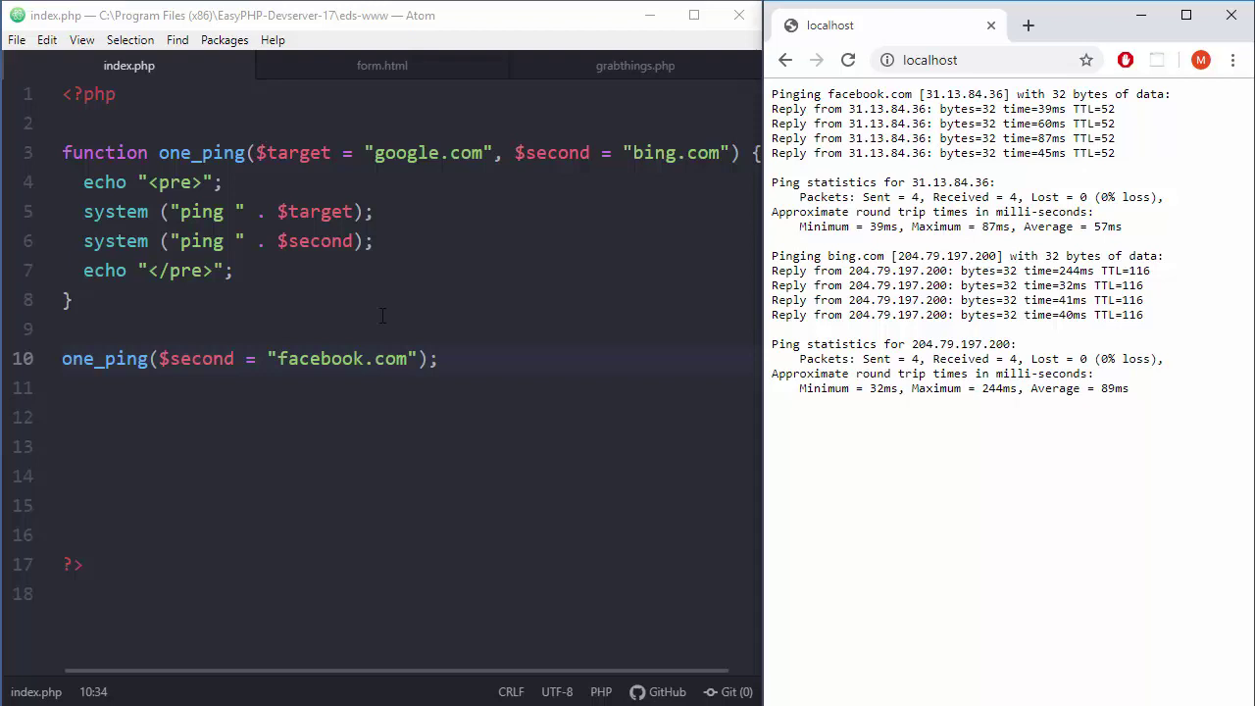
{"action": "left_click", "coordinate": [237, 360]}
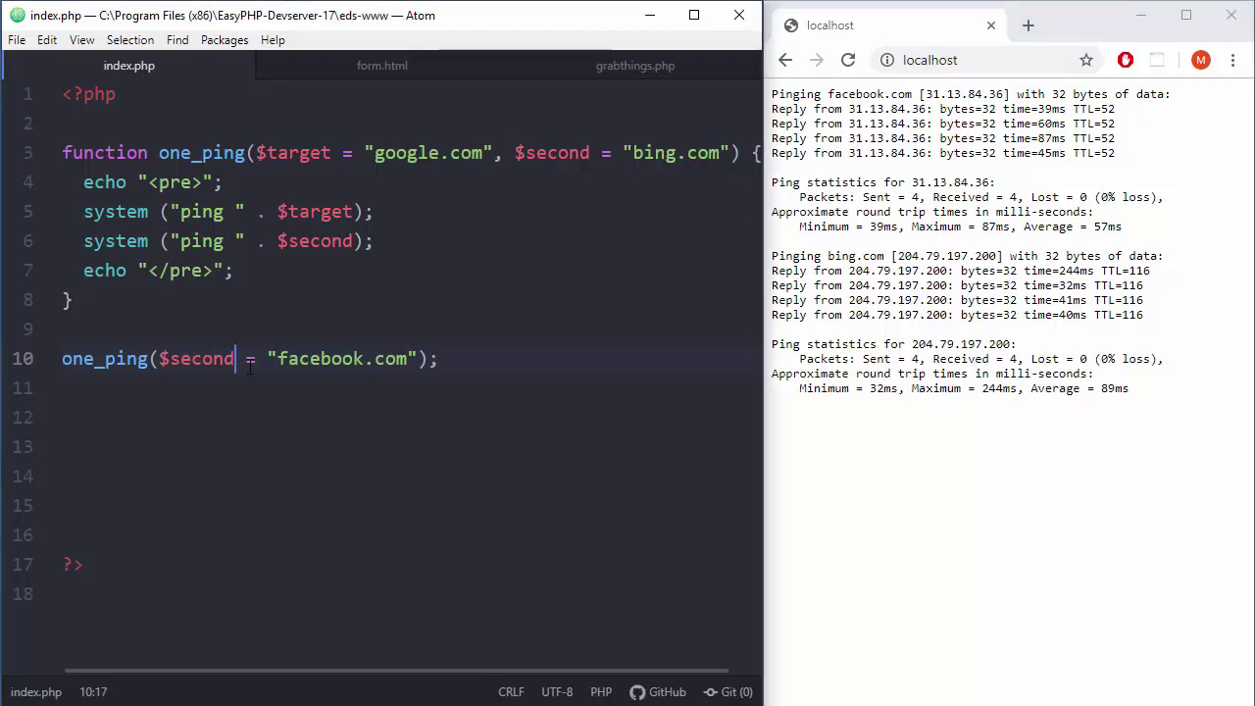
{"action": "left_click_drag", "start_coordinate": [970, 286], "coordinate": [897, 269]}
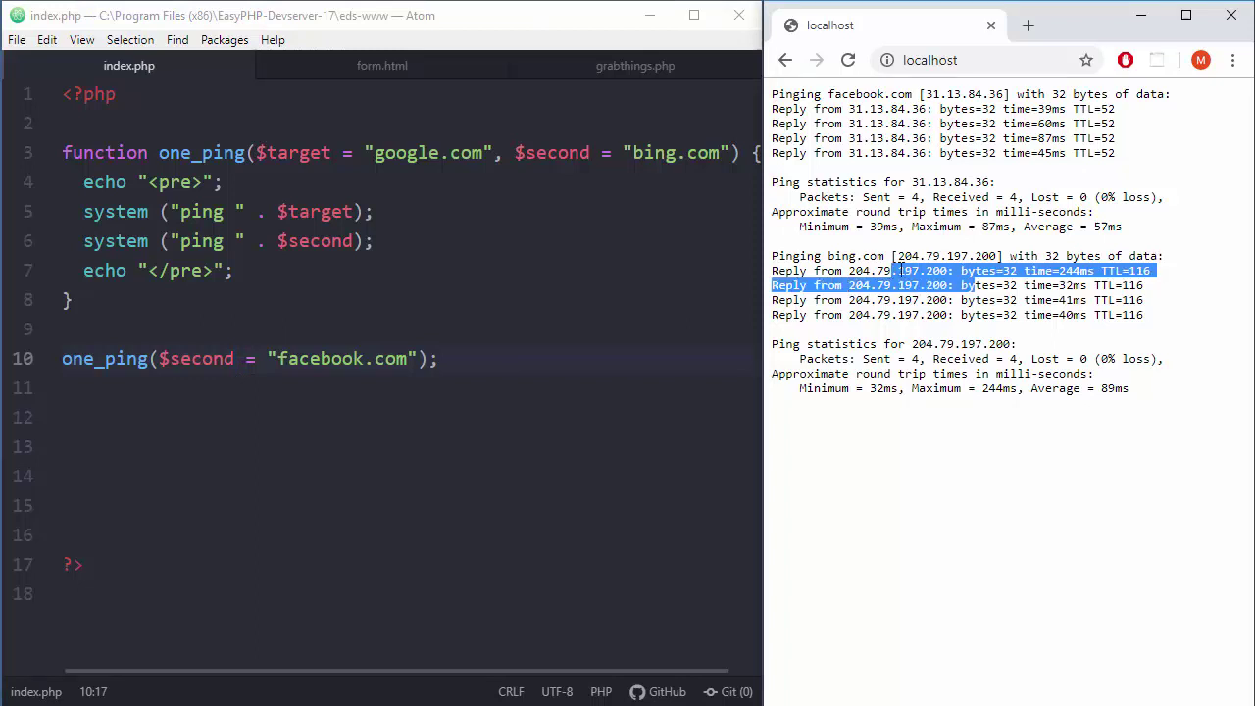
{"action": "left_click", "coordinate": [907, 264]}
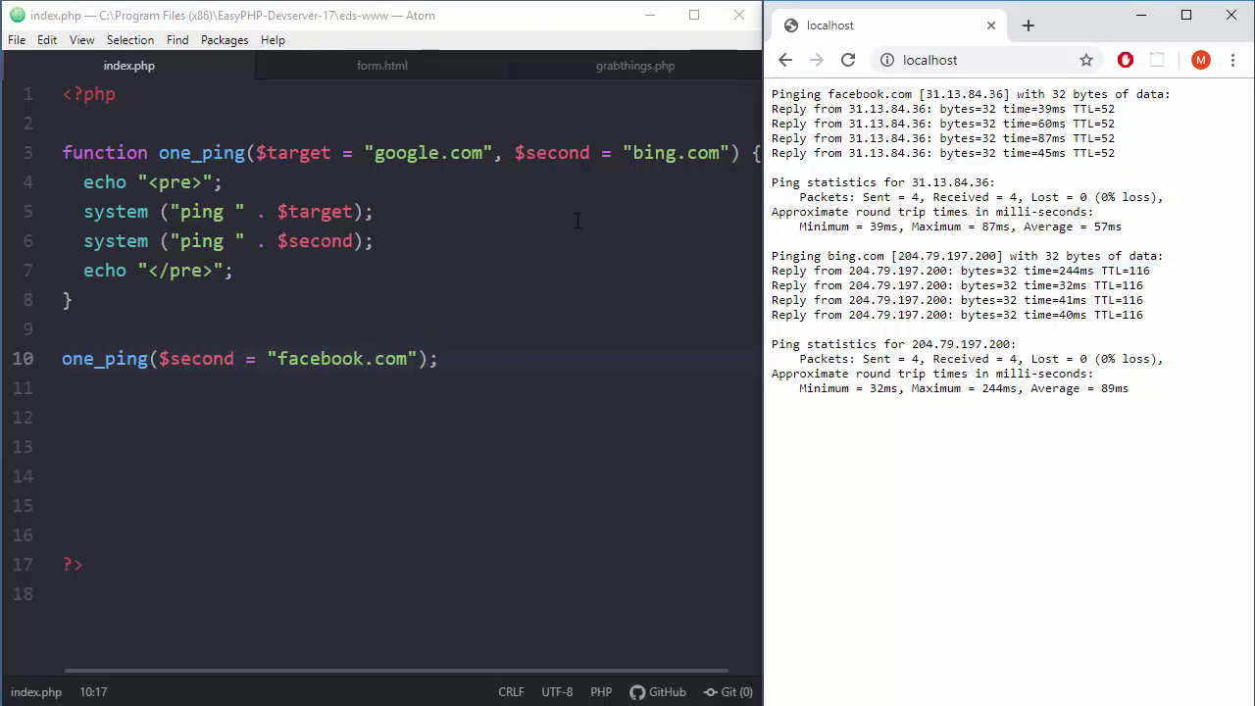
{"action": "left_click_drag", "start_coordinate": [216, 358], "coordinate": [358, 357]}
{"action": "left_click", "coordinate": [299, 357]}
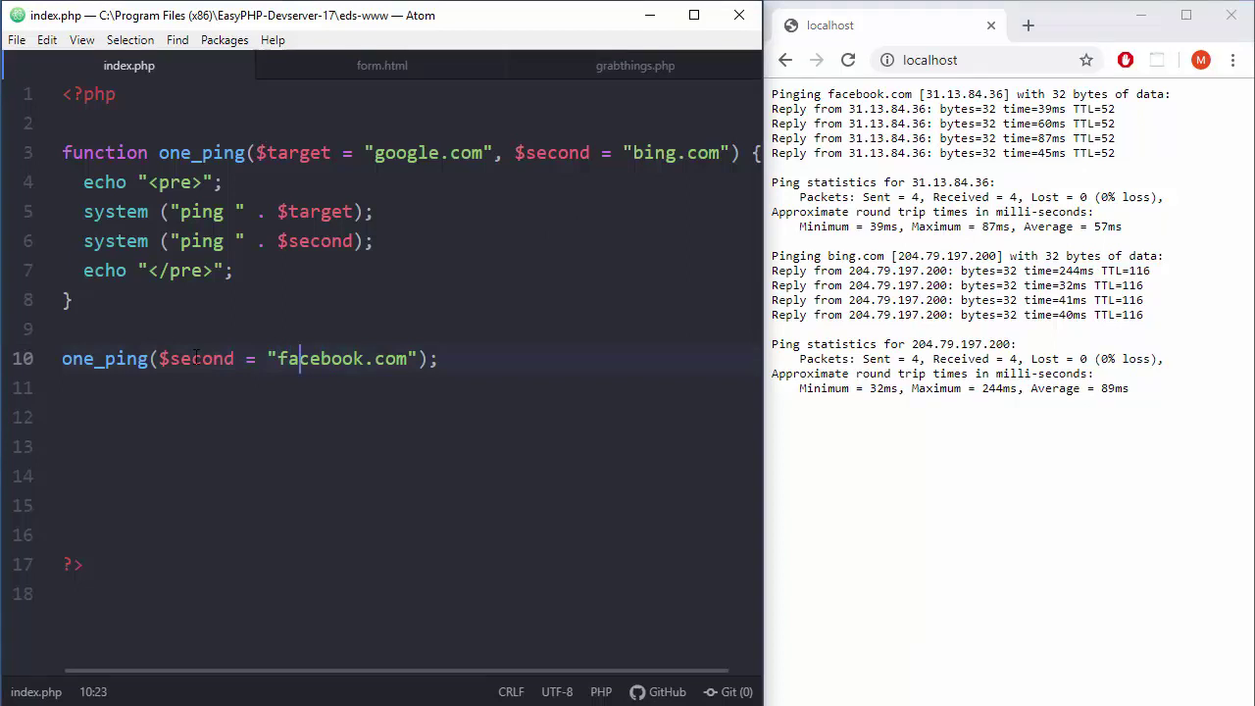
{"action": "key", "text": "Left"}
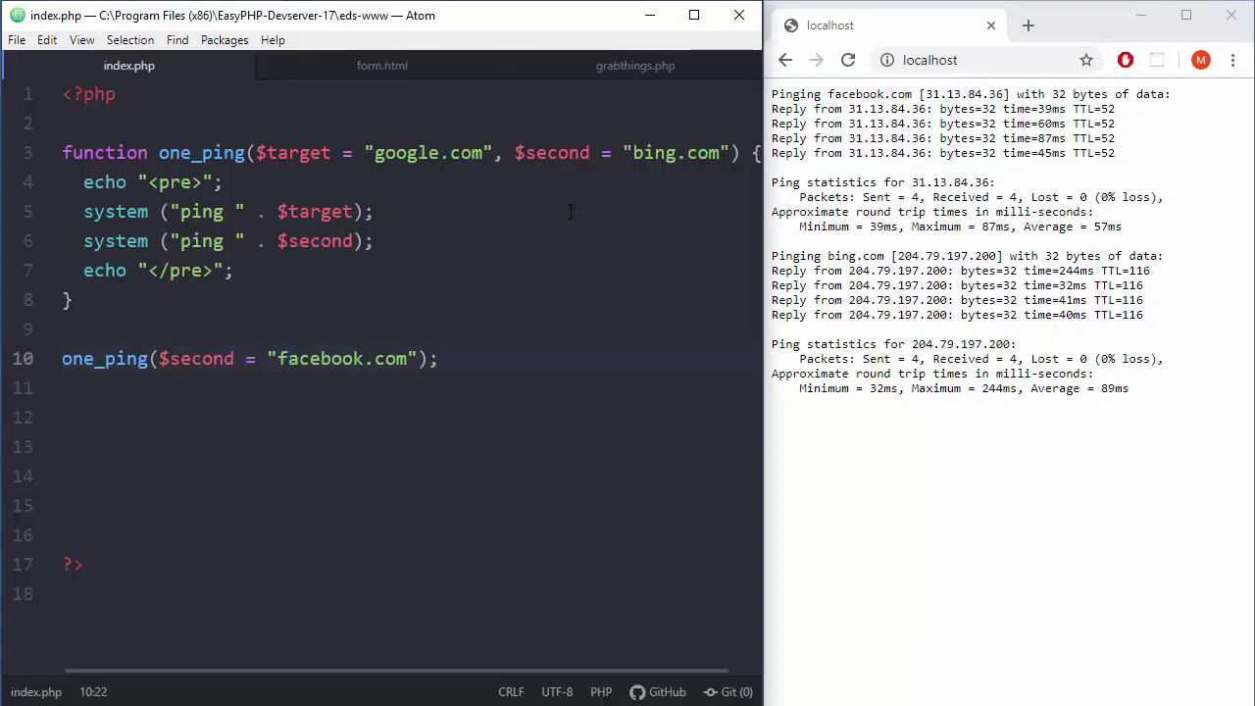
{"action": "left_click_drag", "start_coordinate": [588, 157], "coordinate": [709, 157]}
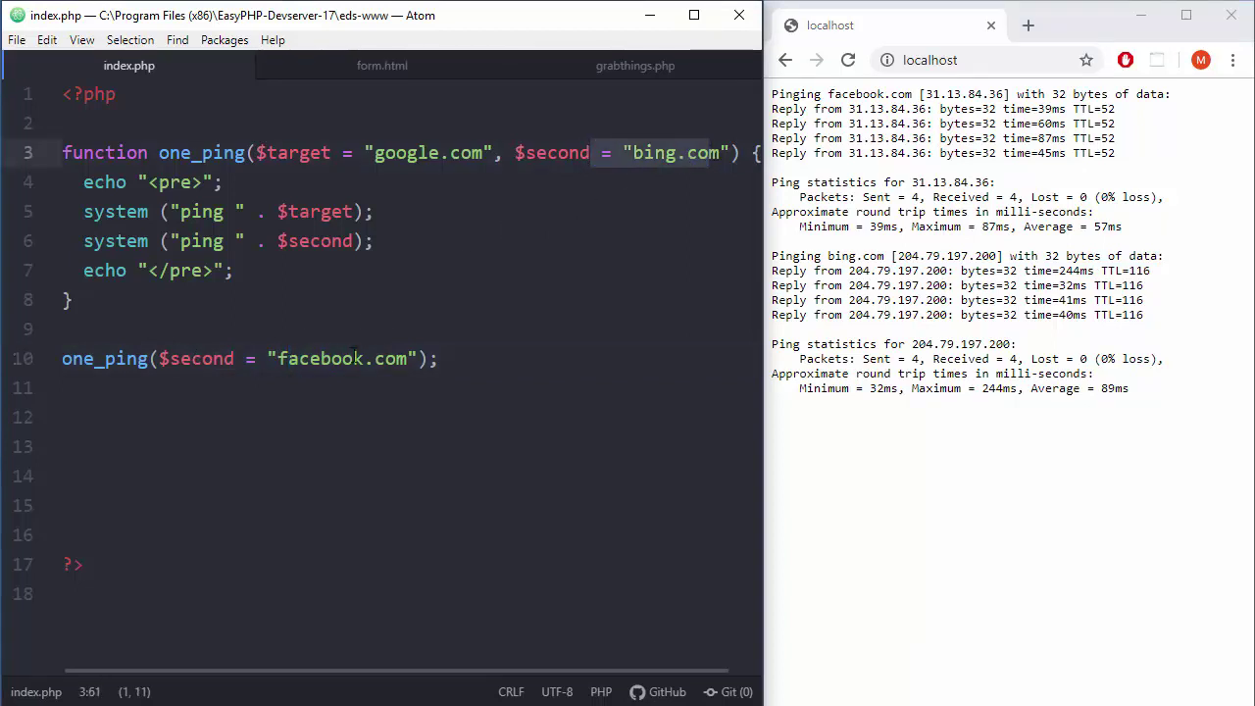
{"action": "left_click", "coordinate": [354, 358]}
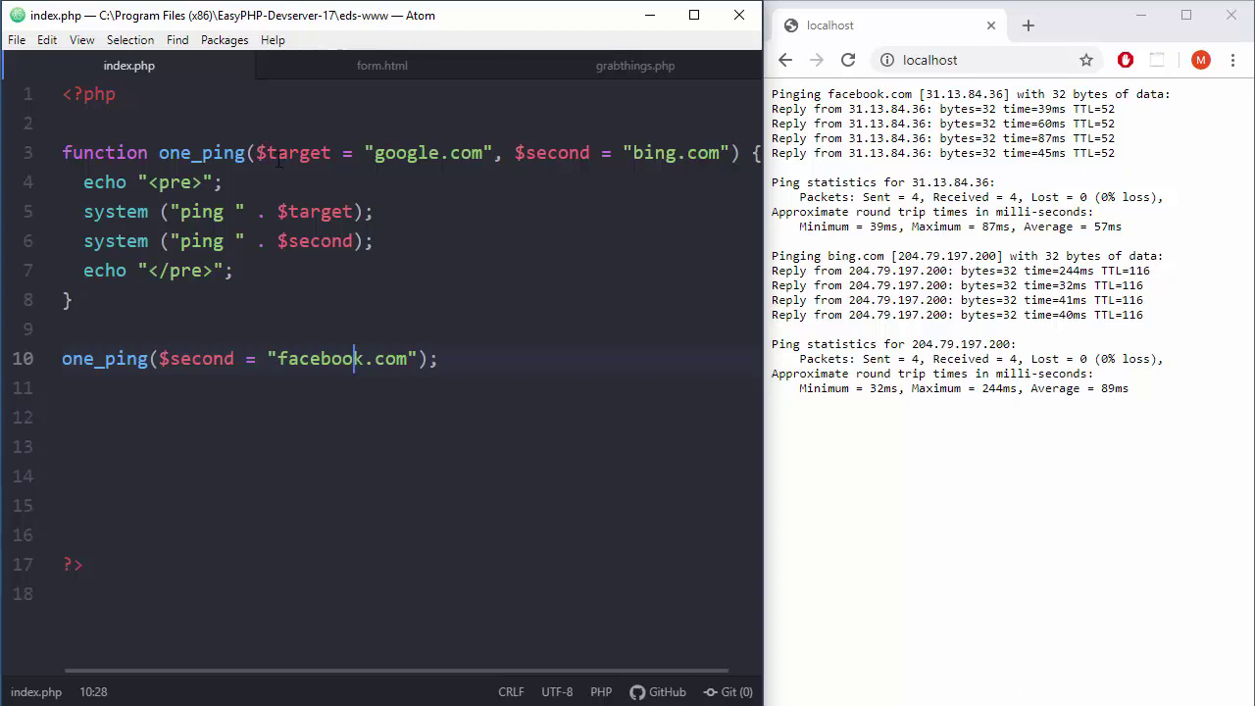
{"action": "left_click_drag", "start_coordinate": [277, 153], "coordinate": [423, 153]}
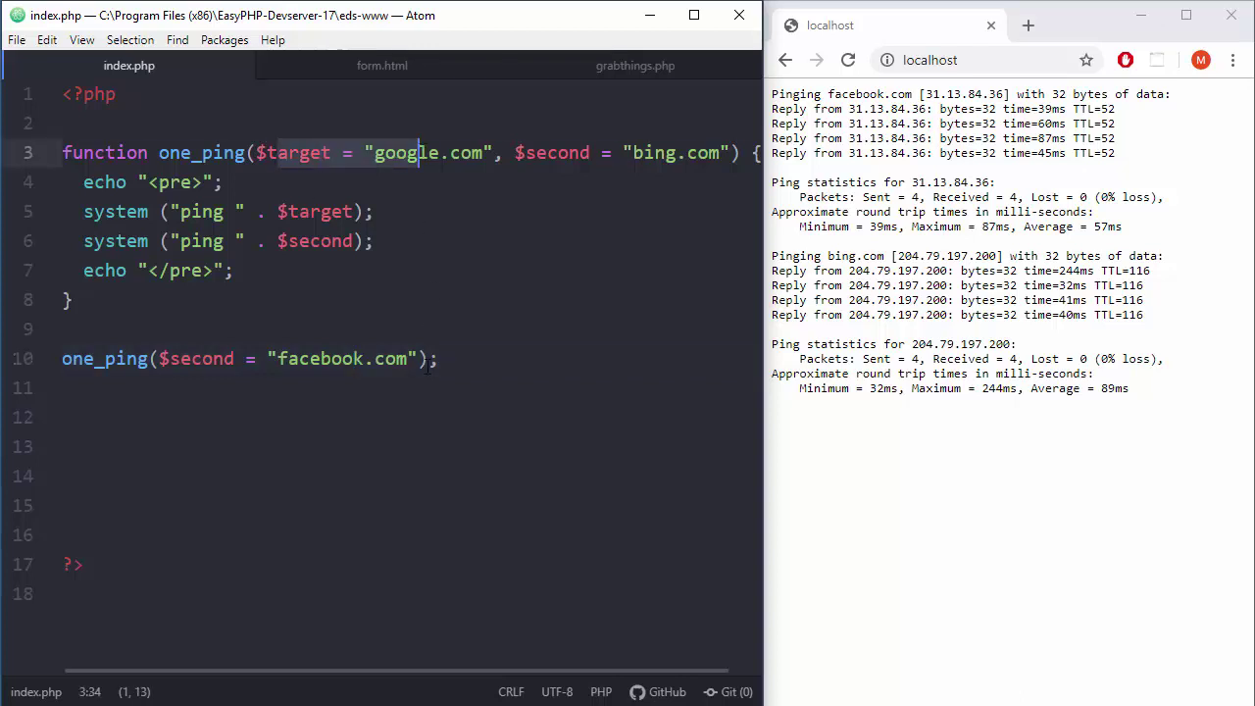
{"action": "left_click", "coordinate": [432, 361]}
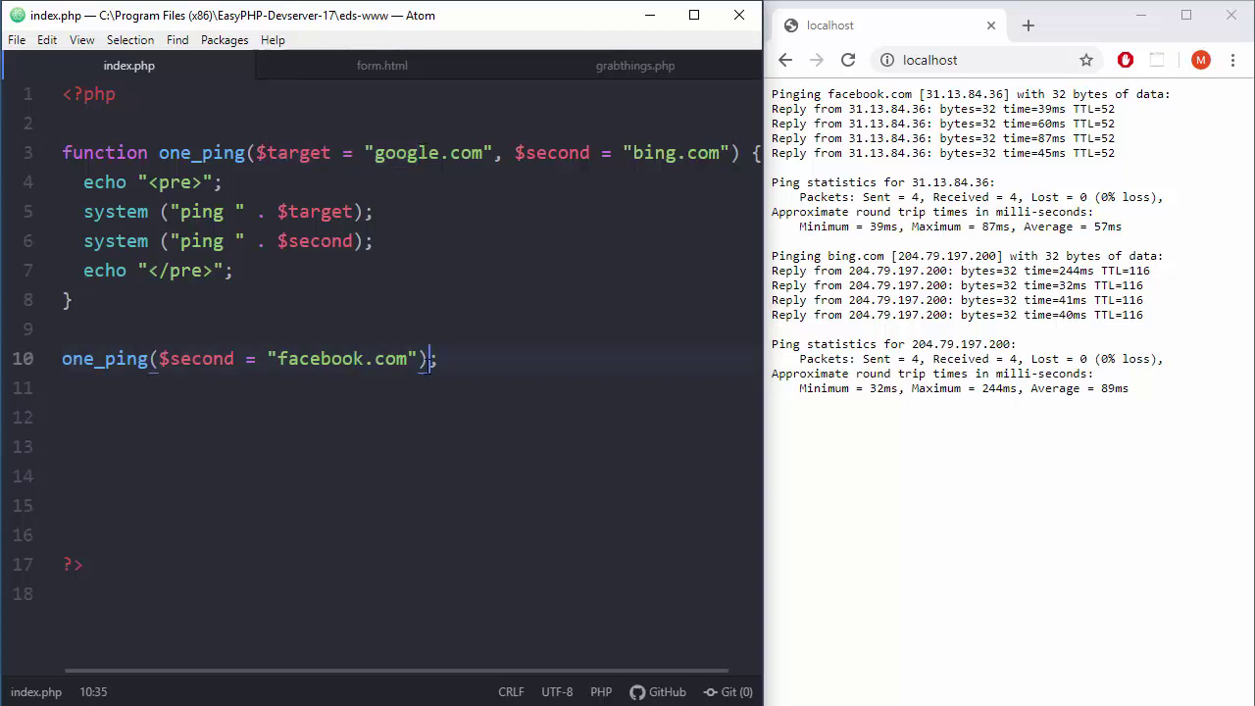
{"action": "double_click", "coordinate": [902, 94]}
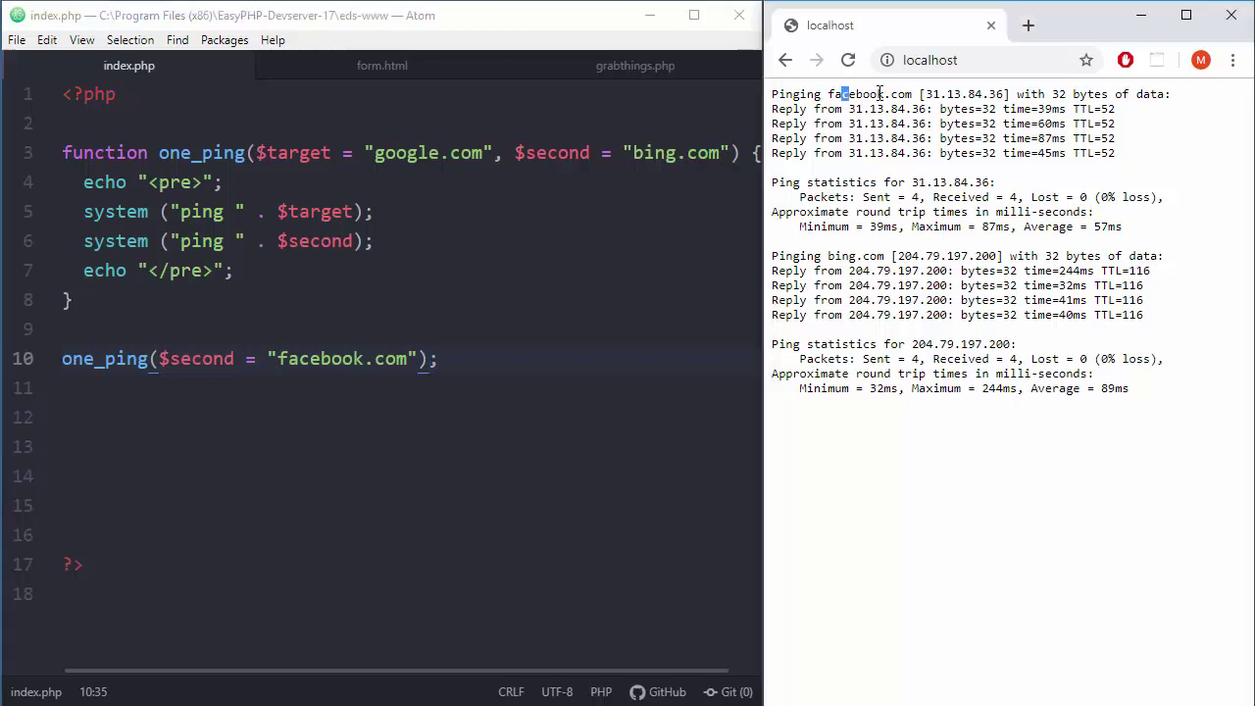
{"action": "left_click_drag", "start_coordinate": [835, 256], "coordinate": [906, 257]}
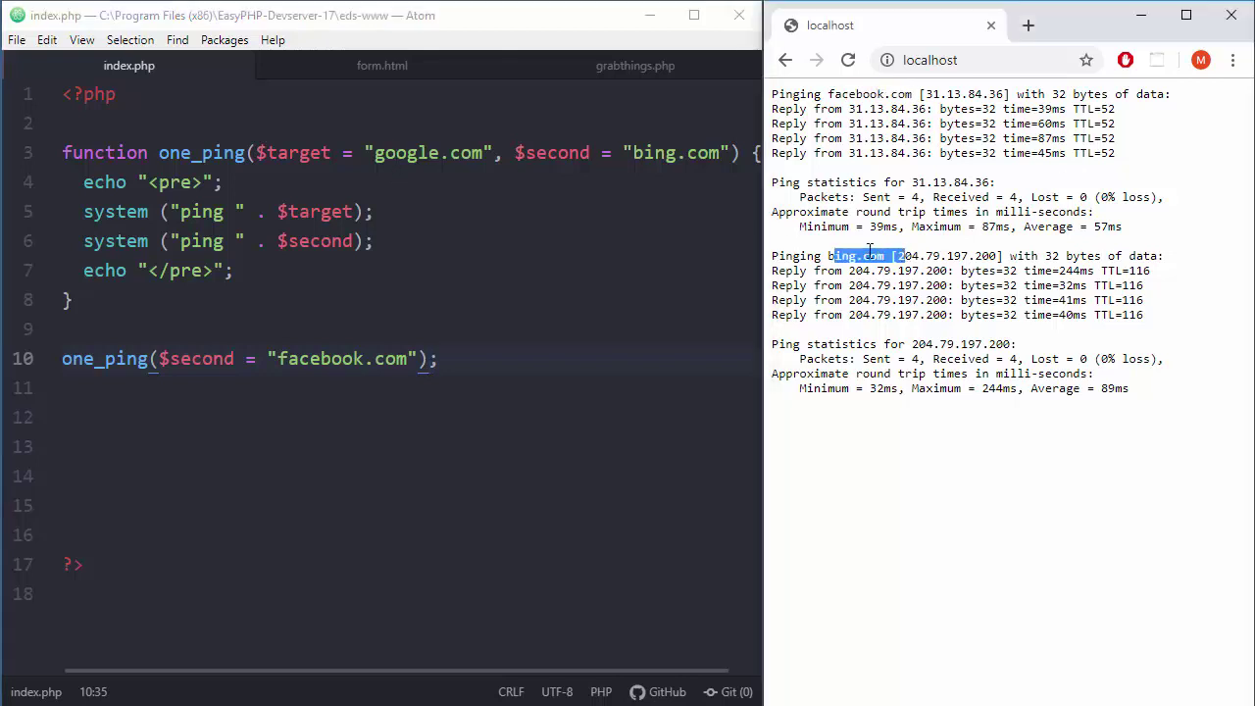
{"action": "left_click", "coordinate": [707, 153]}
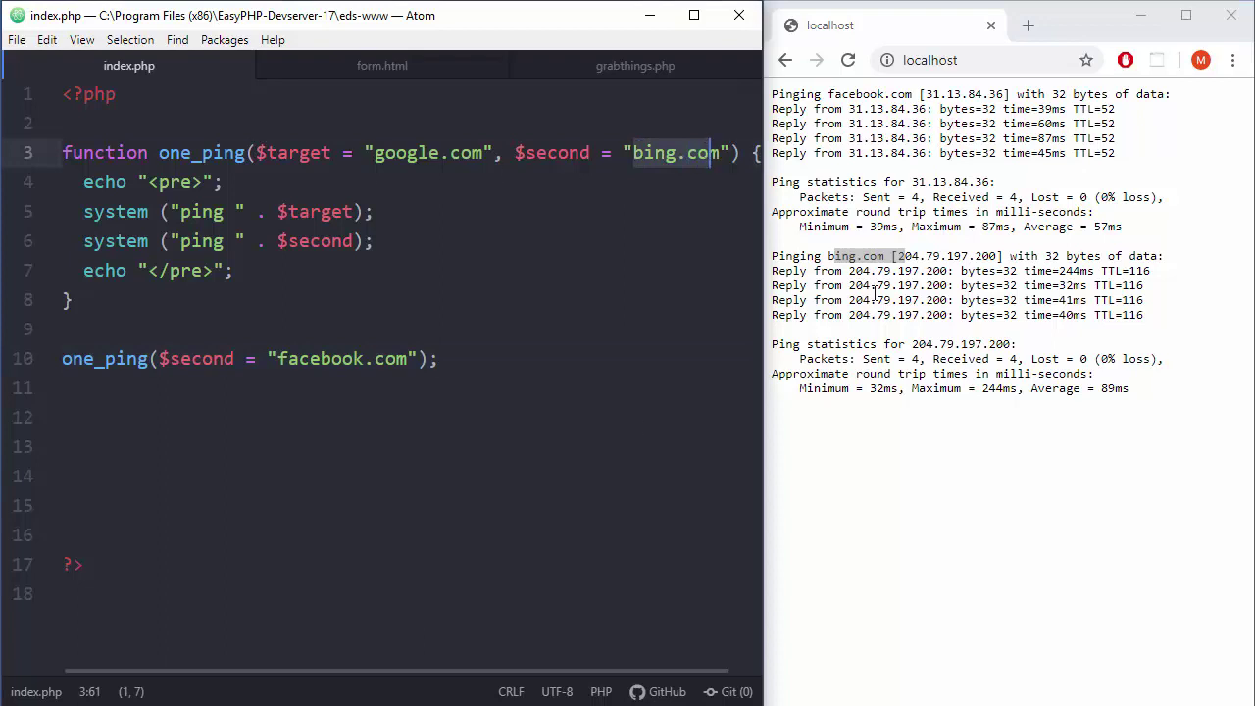
{"action": "left_click_drag", "start_coordinate": [829, 94], "coordinate": [935, 94]}
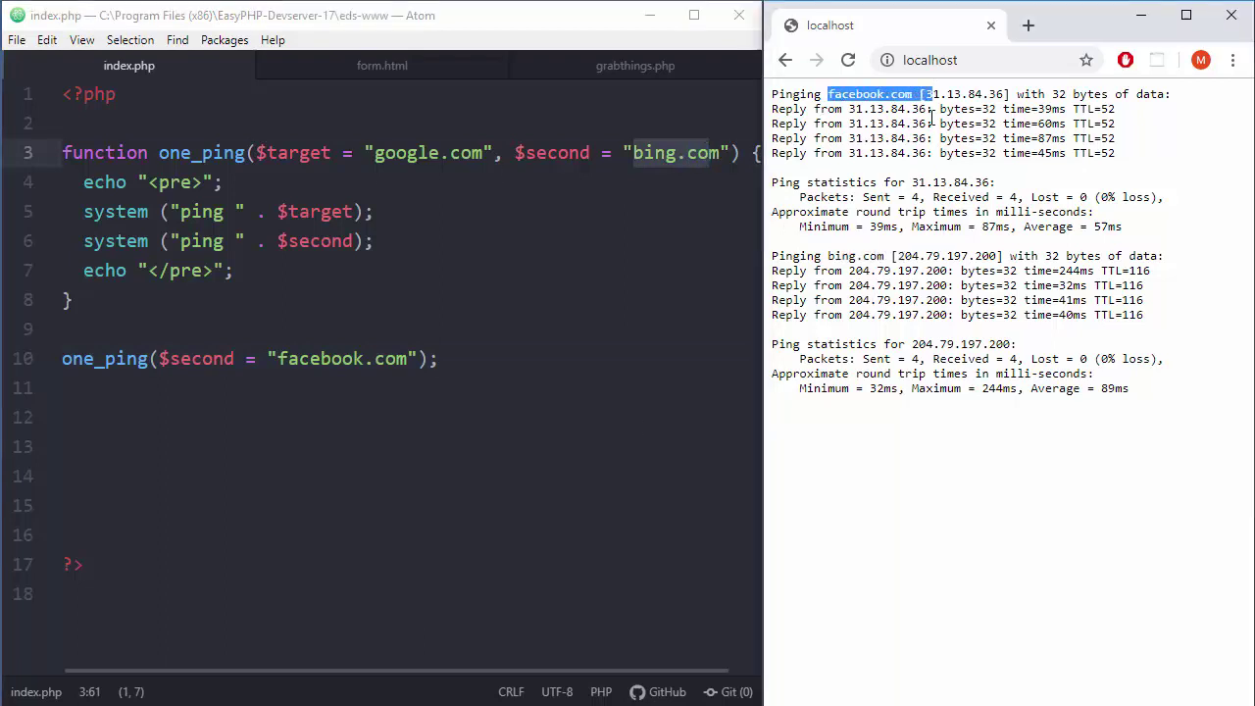
{"action": "left_click_drag", "start_coordinate": [931, 182], "coordinate": [939, 182]}
{"action": "left_click_drag", "start_coordinate": [171, 359], "coordinate": [333, 359]}
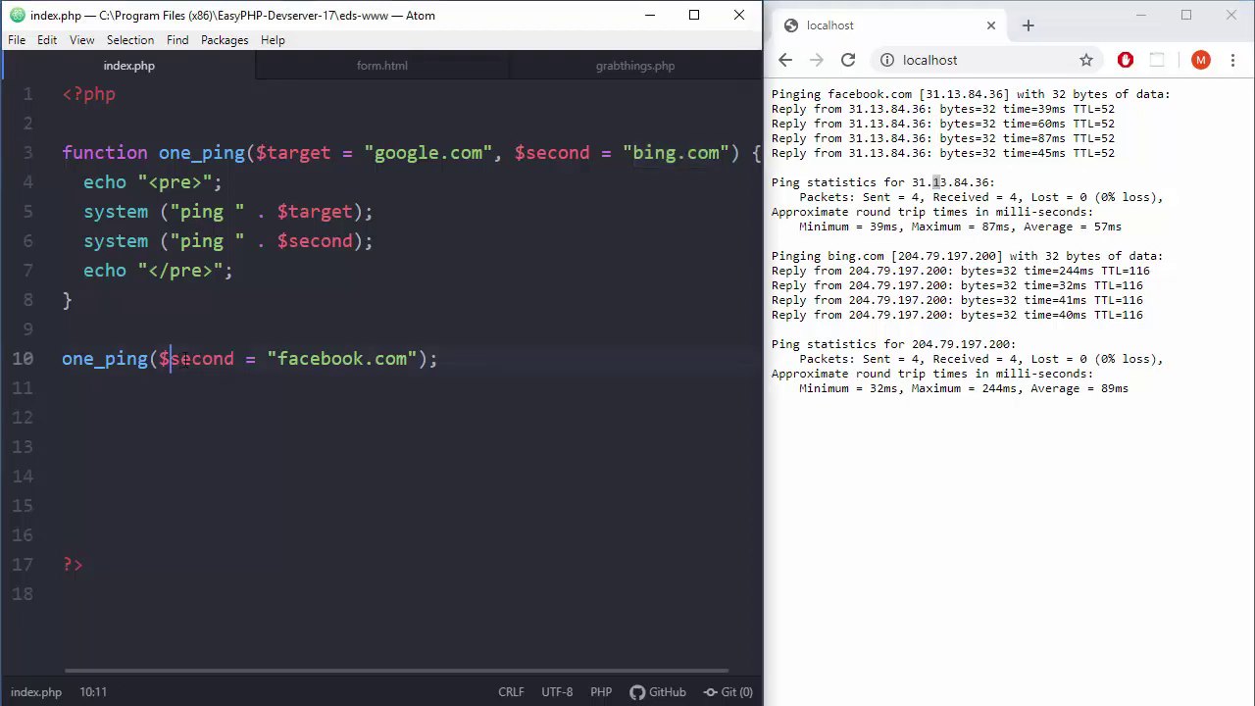
{"action": "key", "text": "Left"}
{"action": "key", "text": "Left"}
{"action": "left_click_drag", "start_coordinate": [415, 357], "coordinate": [220, 353]}
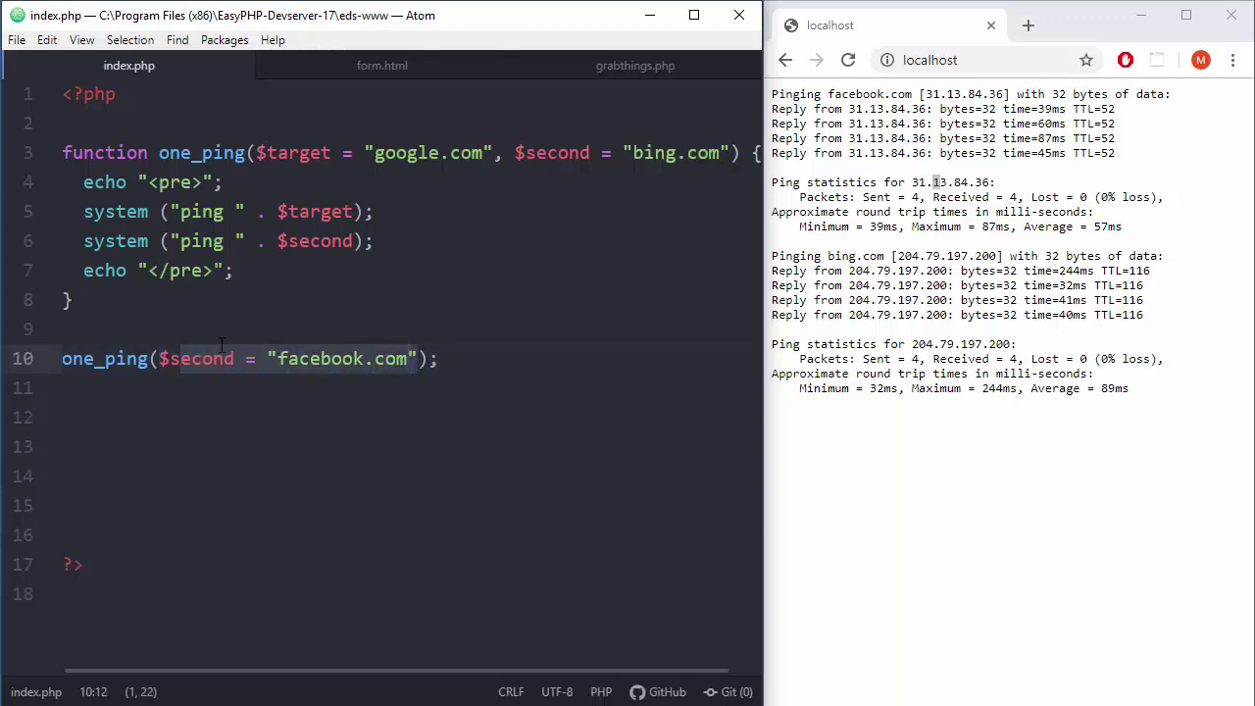
{"action": "left_click", "coordinate": [236, 357]}
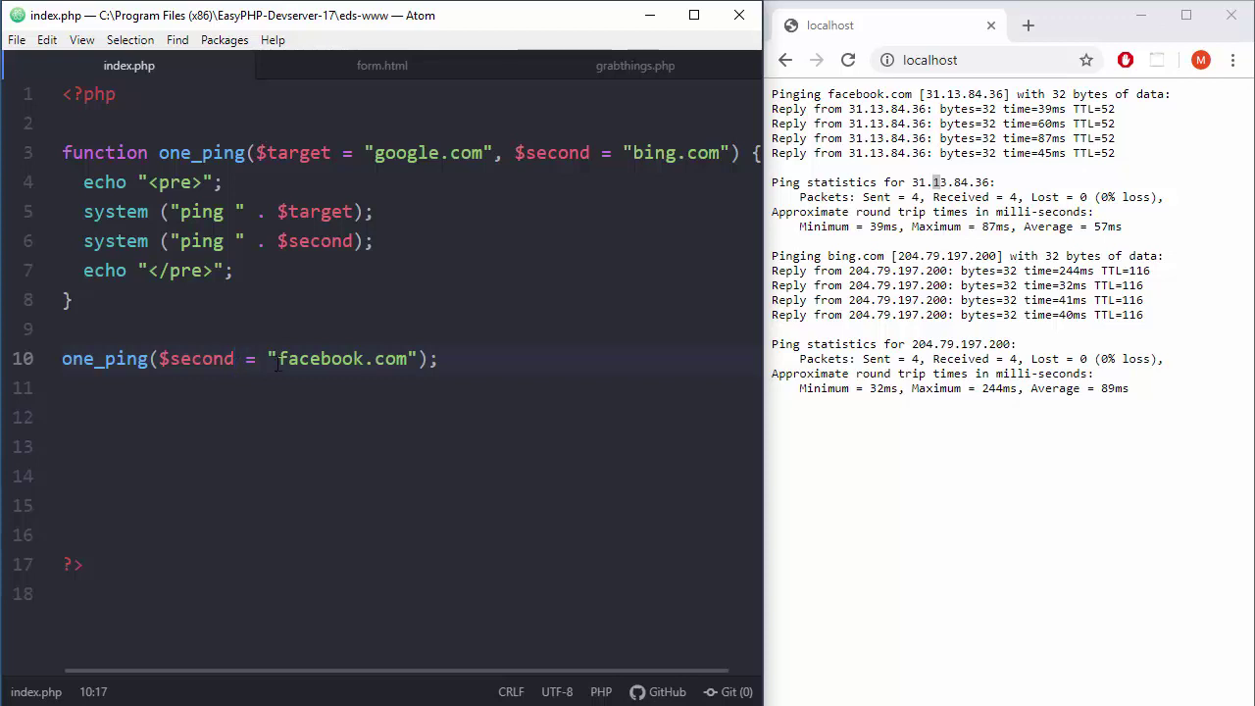
{"action": "left_click", "coordinate": [278, 361]}
{"action": "left_click", "coordinate": [320, 359]}
Delete the $second = "facebook.com" argument so line 10 reads one_ping(), and save.
{"action": "key", "text": "Home"}
{"action": "key", "text": "Right"}
{"action": "key", "text": "ctrl+Right"}
{"action": "key", "text": "ctrl+Right"}
{"action": "key", "text": "shift+End"}
{"action": "key", "text": "shift+Left"}
{"action": "key", "text": "shift+Left"}
{"action": "key", "text": "Delete"}
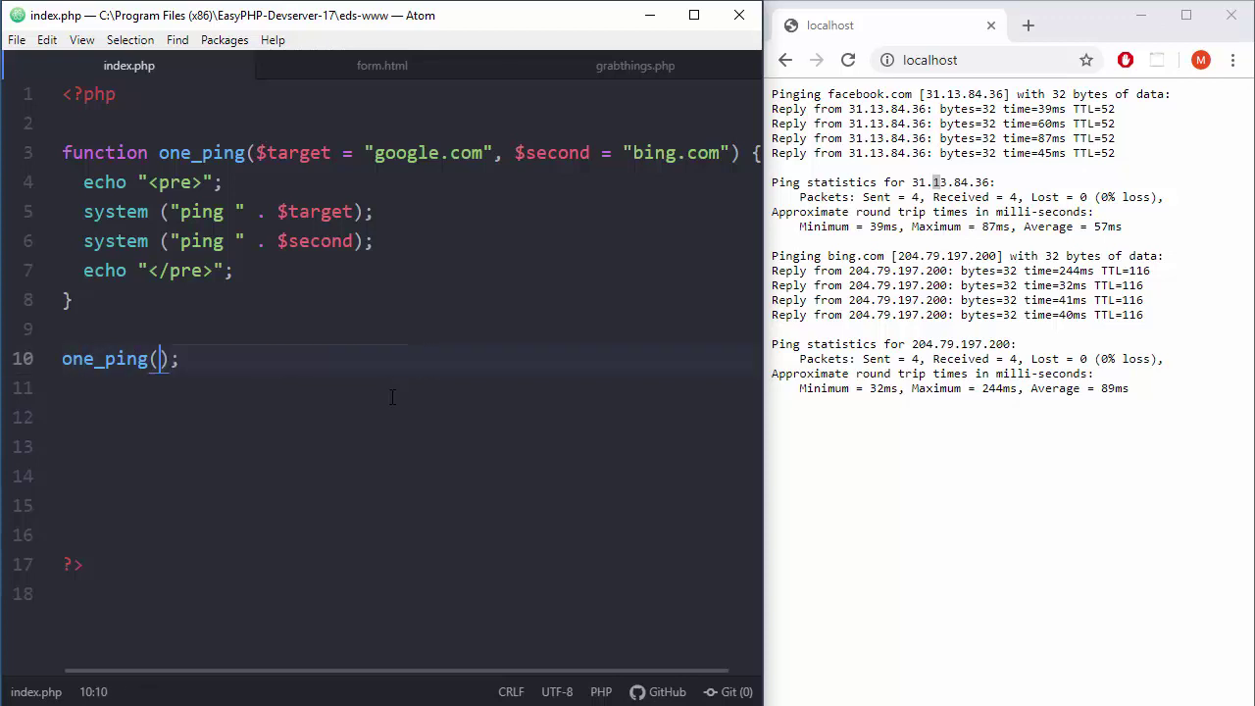
{"action": "key", "text": "ctrl+s"}
Review the google.com default, the one_ping function body and line 3's parameter list.
{"action": "left_click_drag", "start_coordinate": [353, 154], "coordinate": [635, 157]}
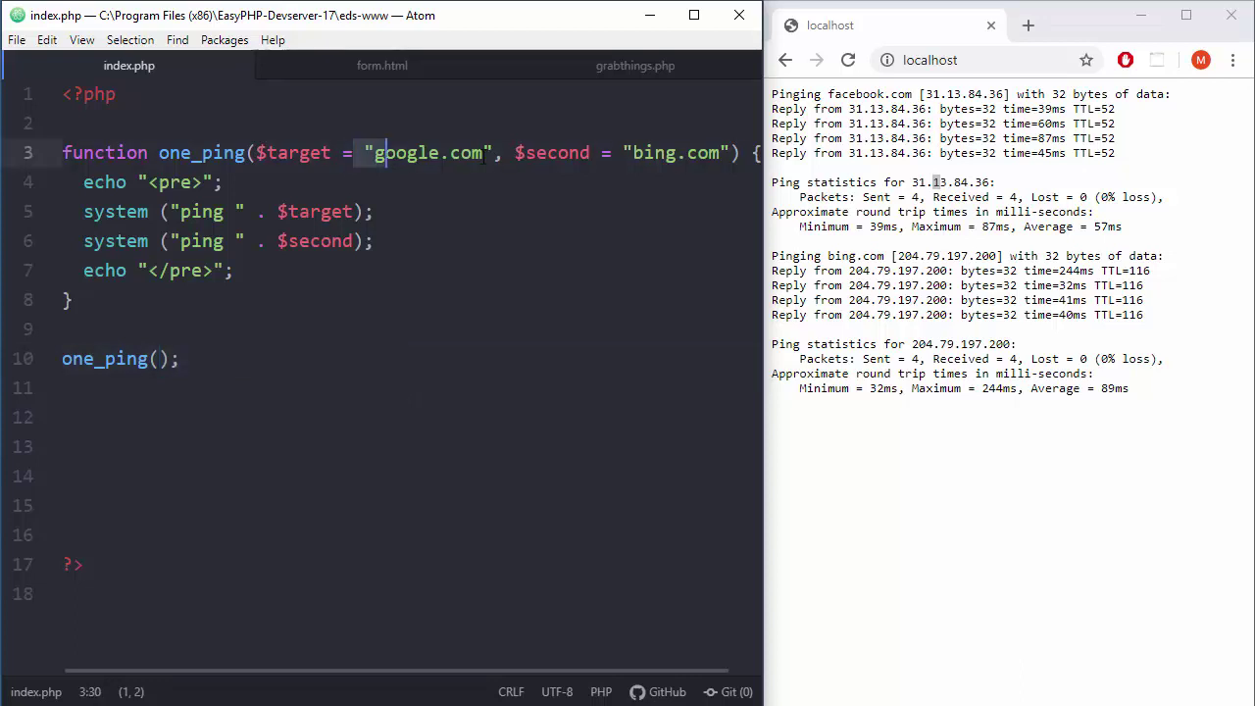
{"action": "left_click", "coordinate": [566, 188]}
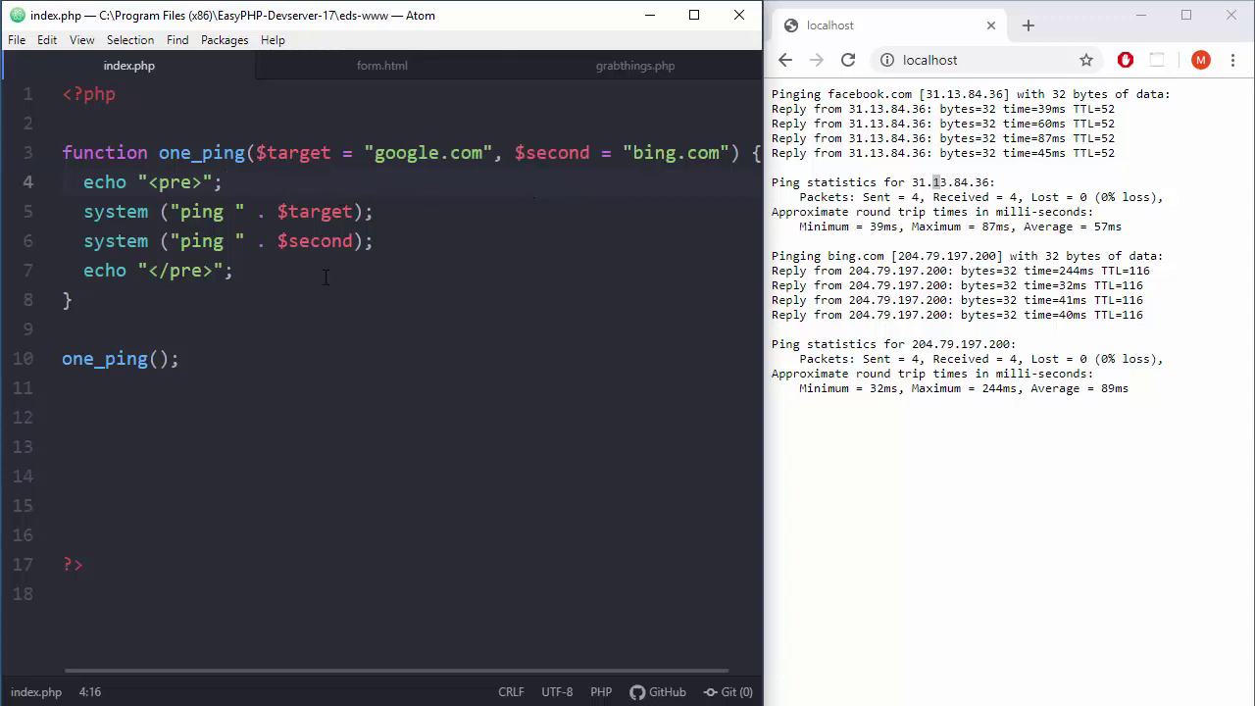
{"action": "left_click_drag", "start_coordinate": [71, 299], "coordinate": [39, 153]}
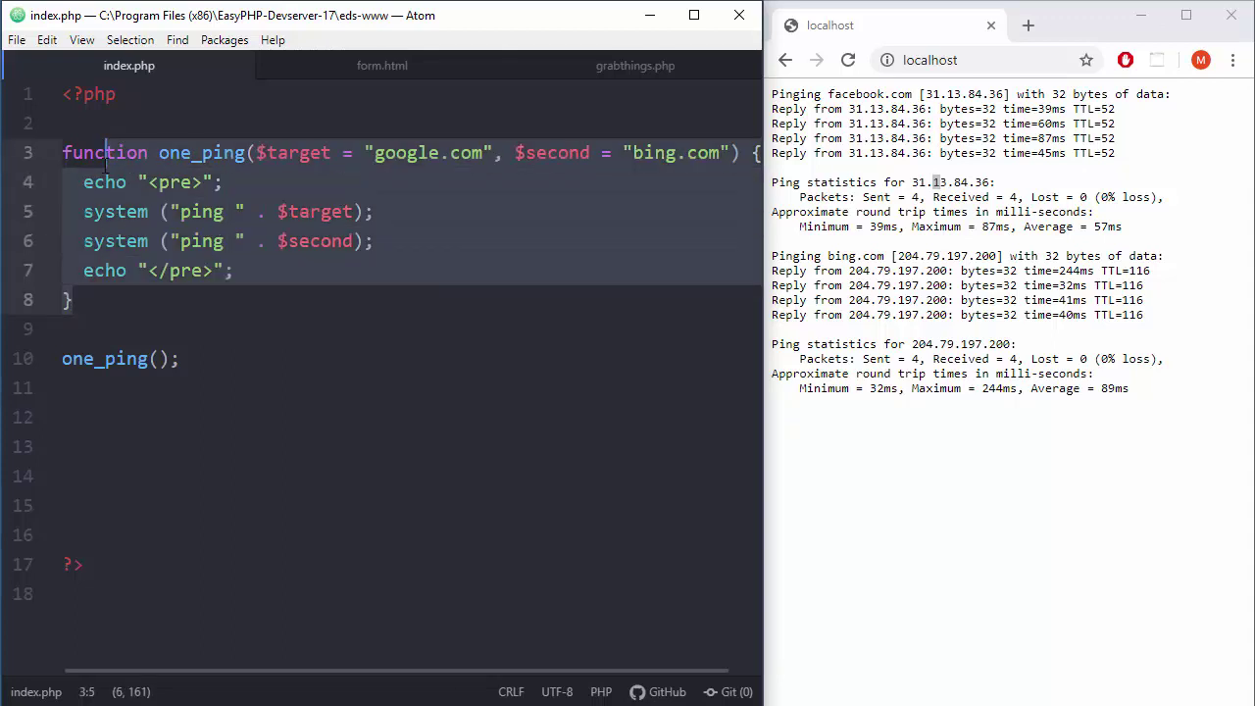
{"action": "left_click", "coordinate": [257, 241]}
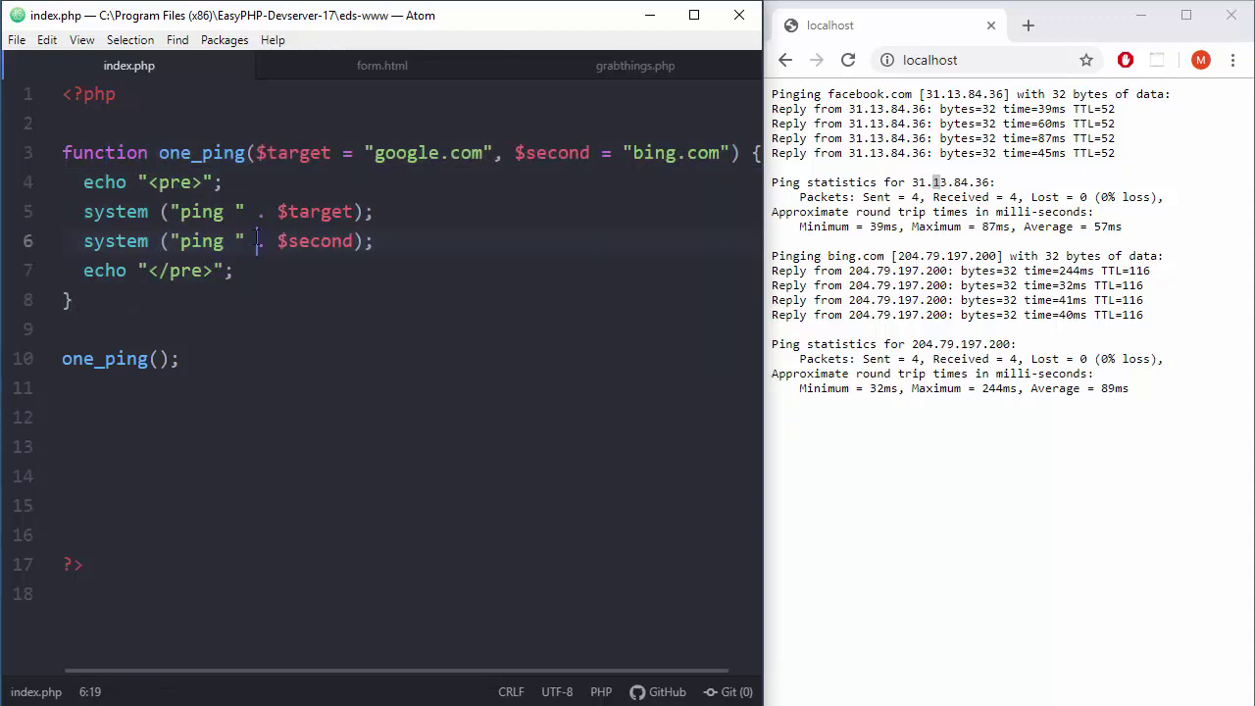
{"action": "left_click", "coordinate": [323, 321]}
{"action": "left_click_drag", "start_coordinate": [290, 153], "coordinate": [613, 153]}
{"action": "left_click", "coordinate": [635, 153]}
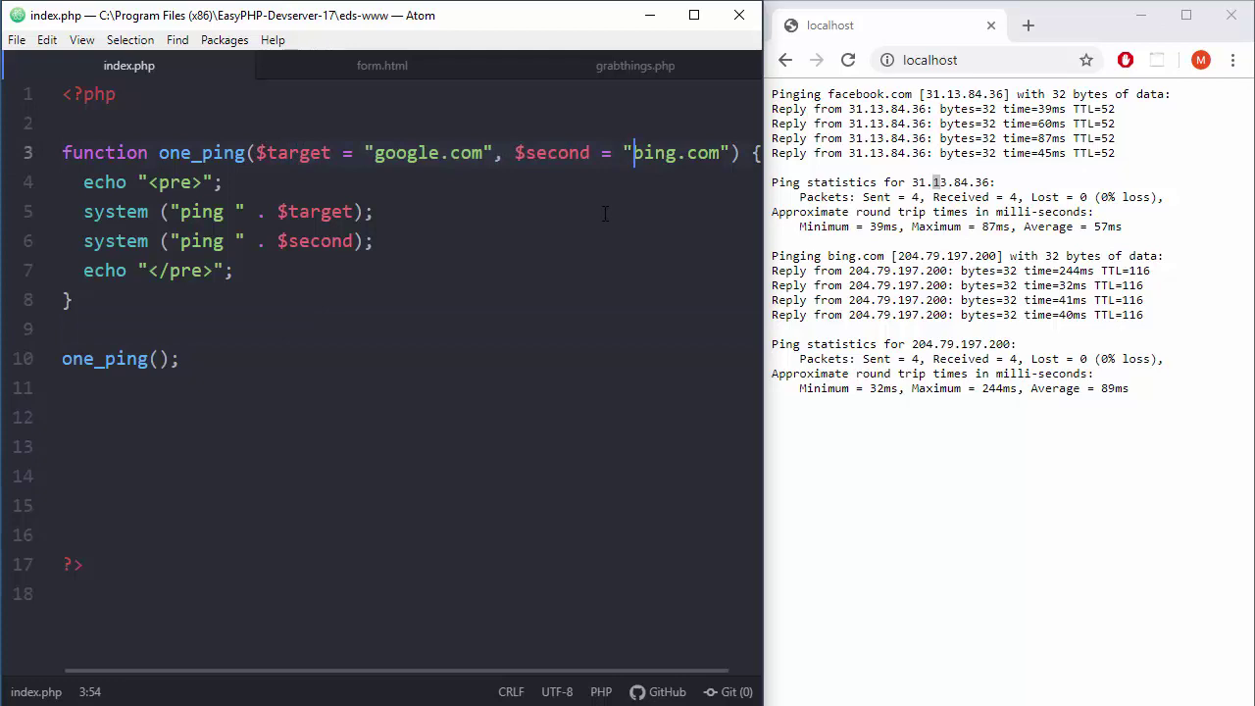